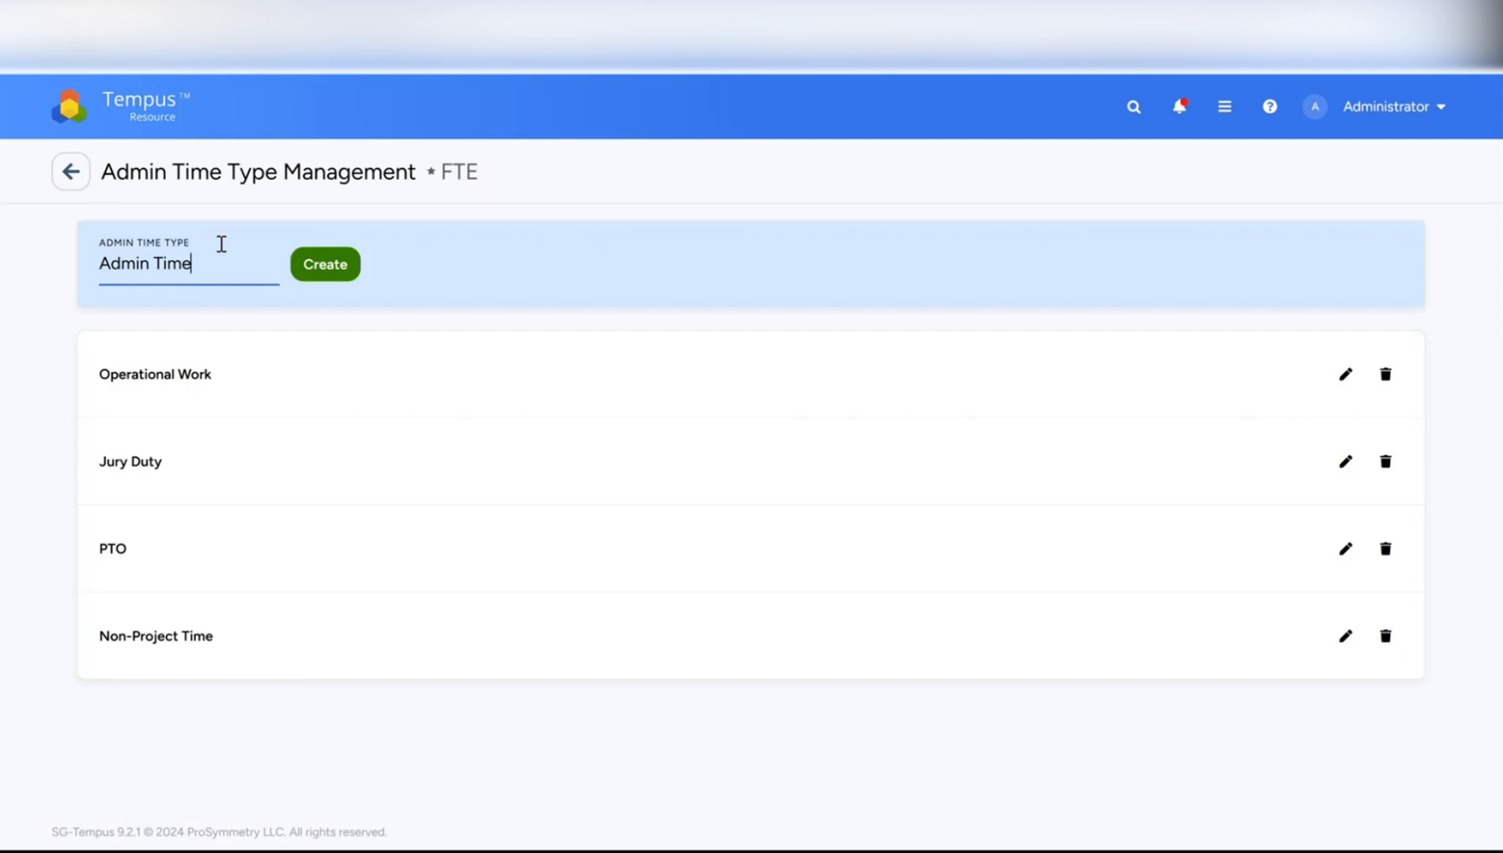
Step: Create the new admin time type named Admin Time
left_click(325, 273)
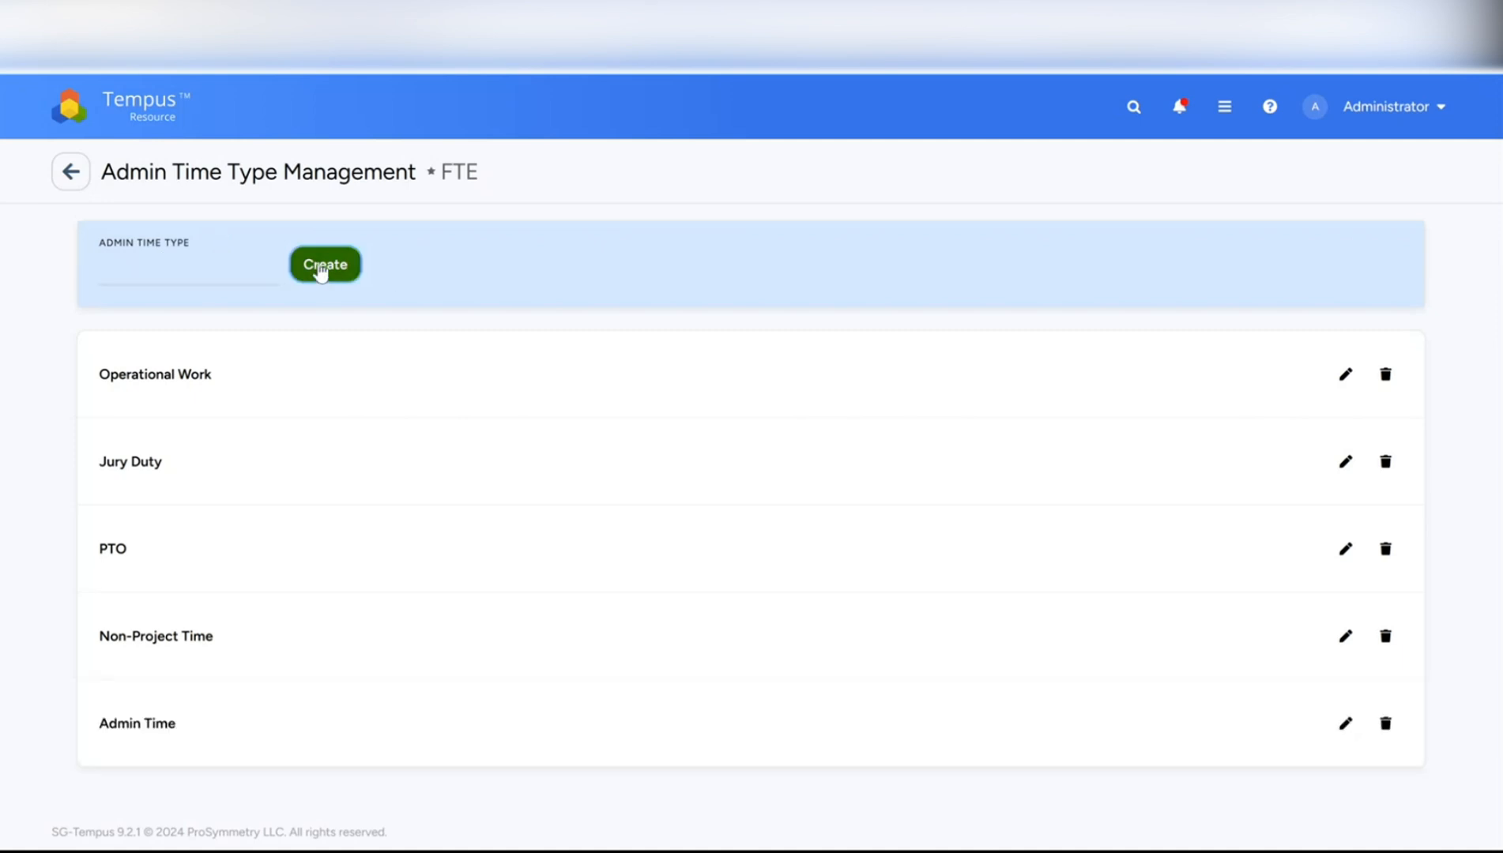
Step: Search Resource Management for the resource labelled "Admin Time" and open its capacity page
left_click(158, 110)
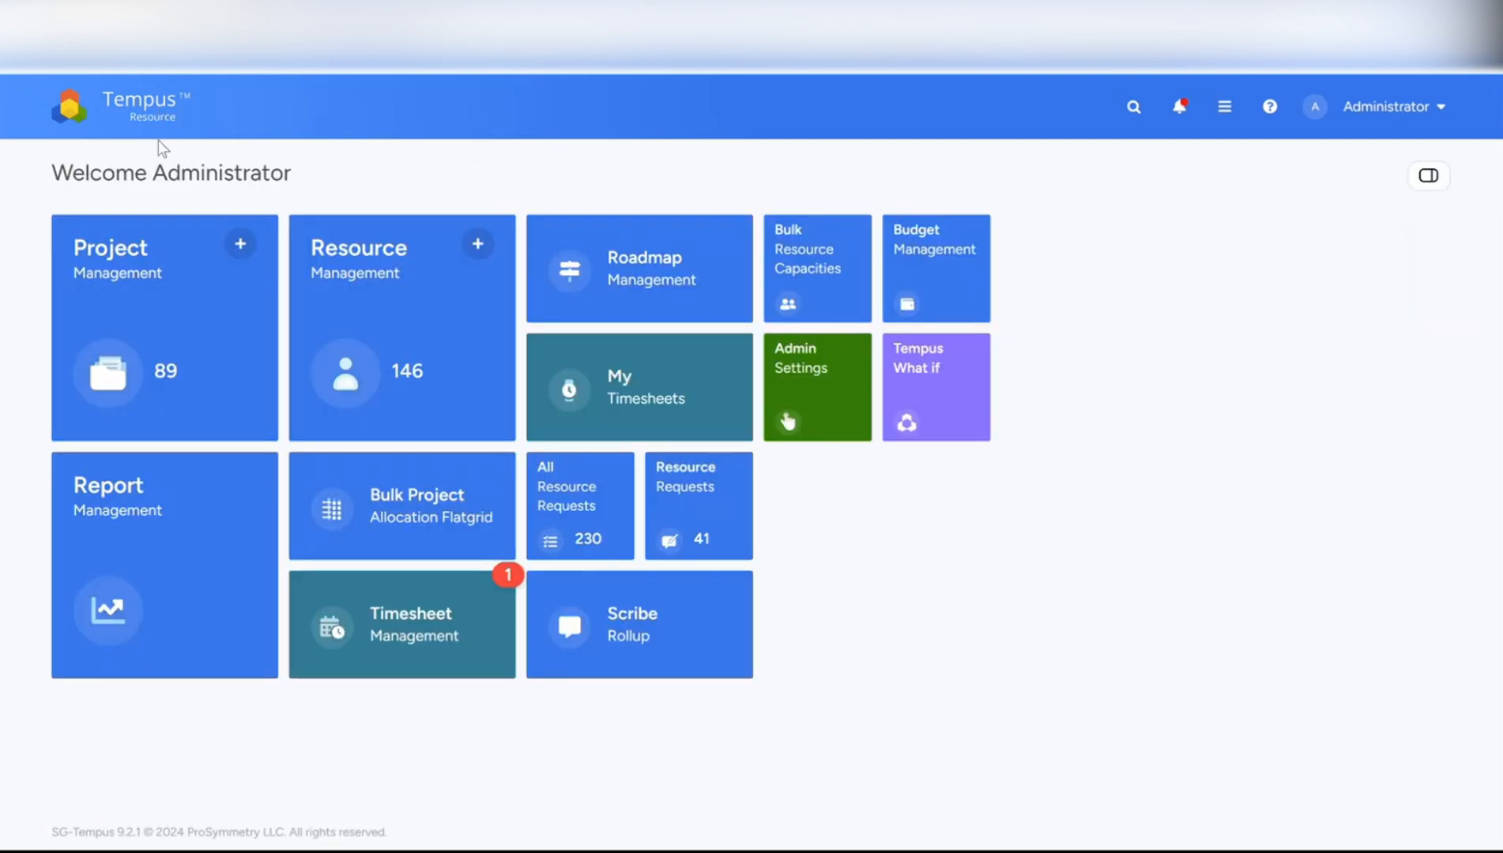
left_click(369, 262)
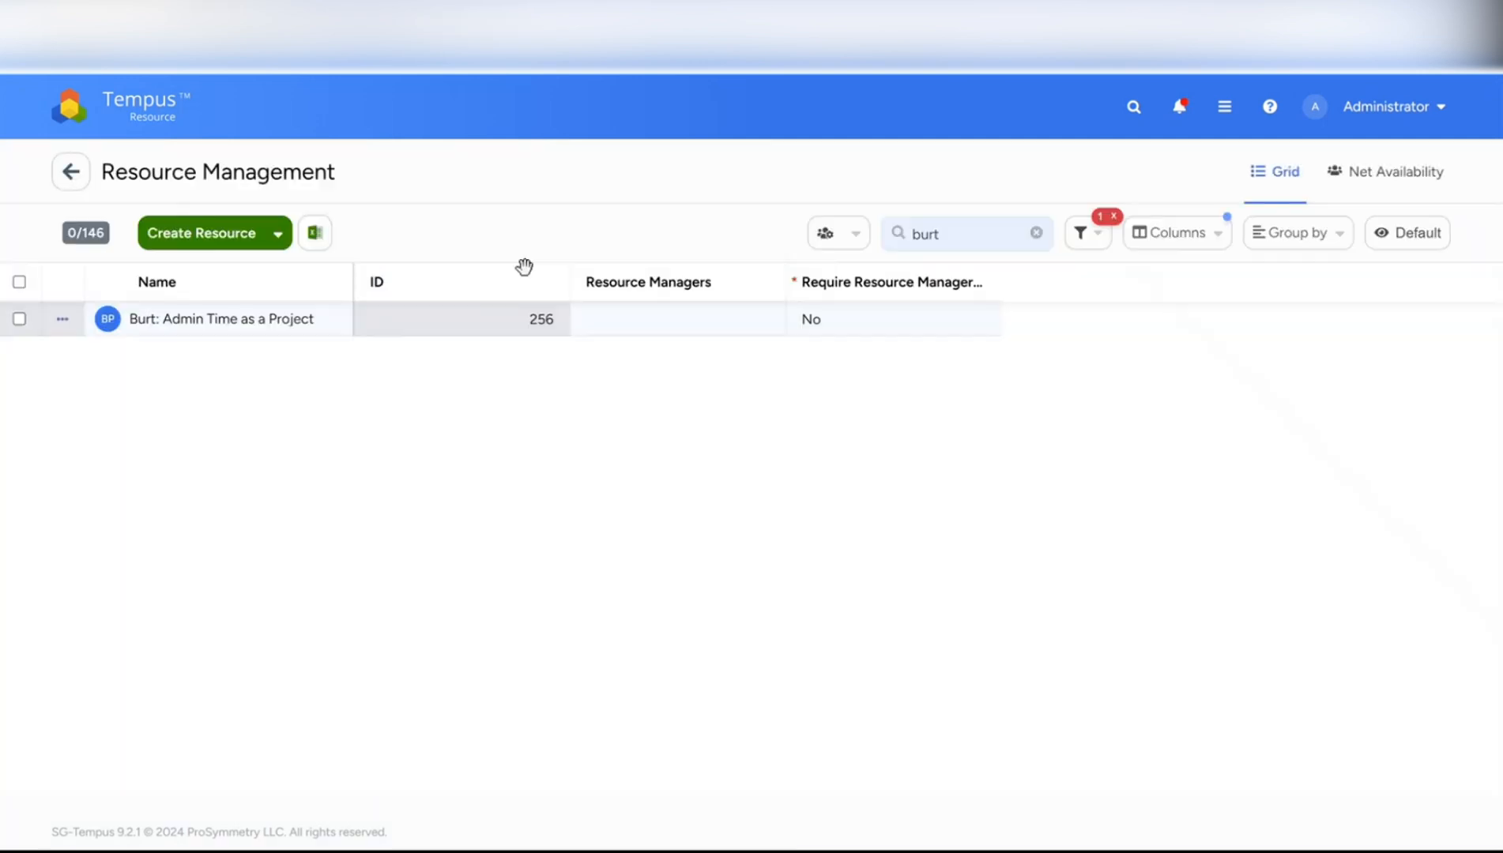
double_click(939, 233)
type("chuc")
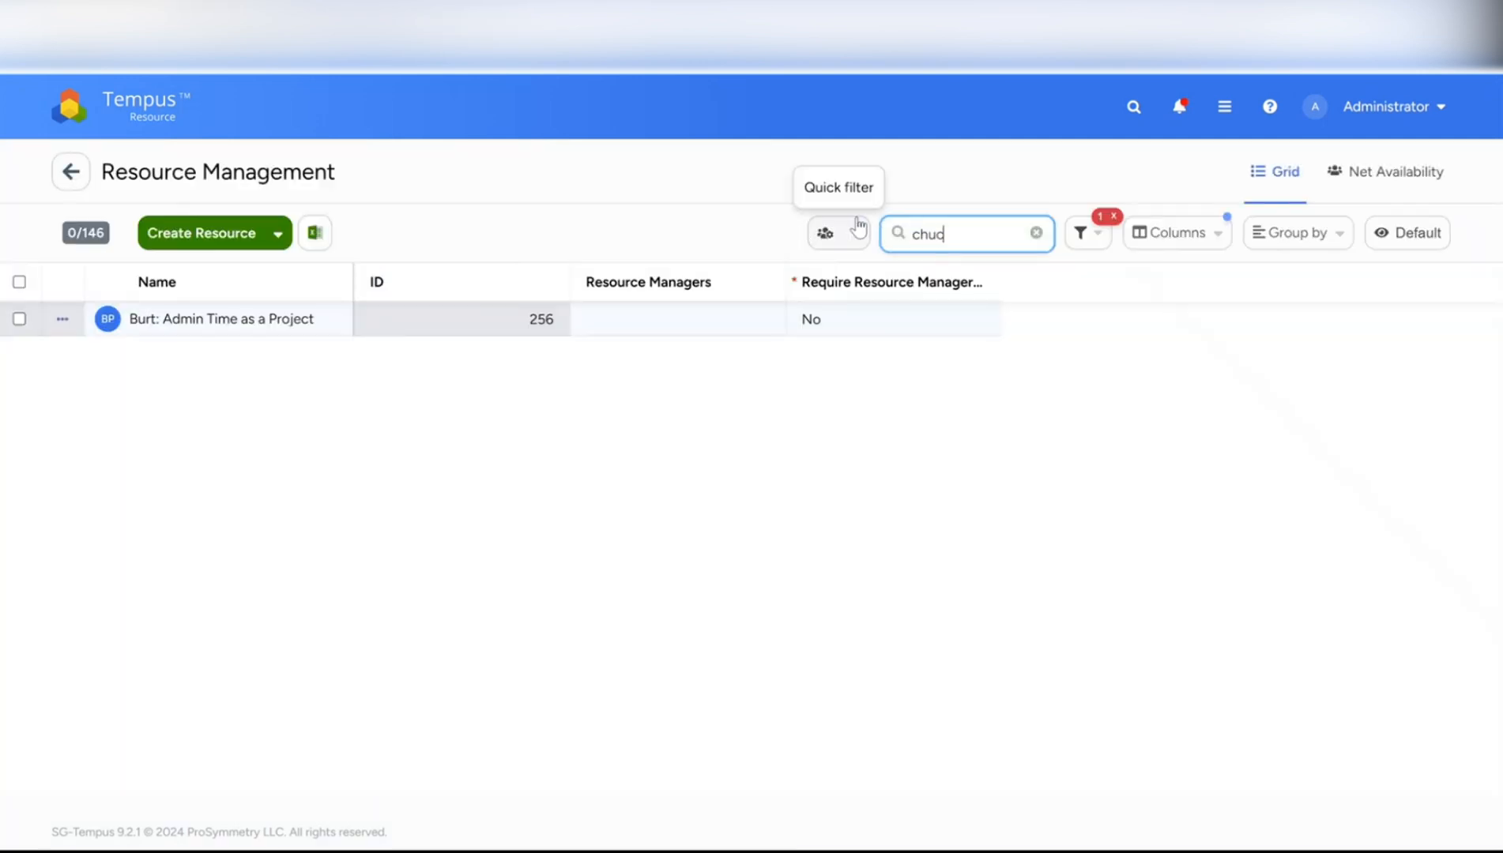
left_click(210, 322)
left_click(209, 320)
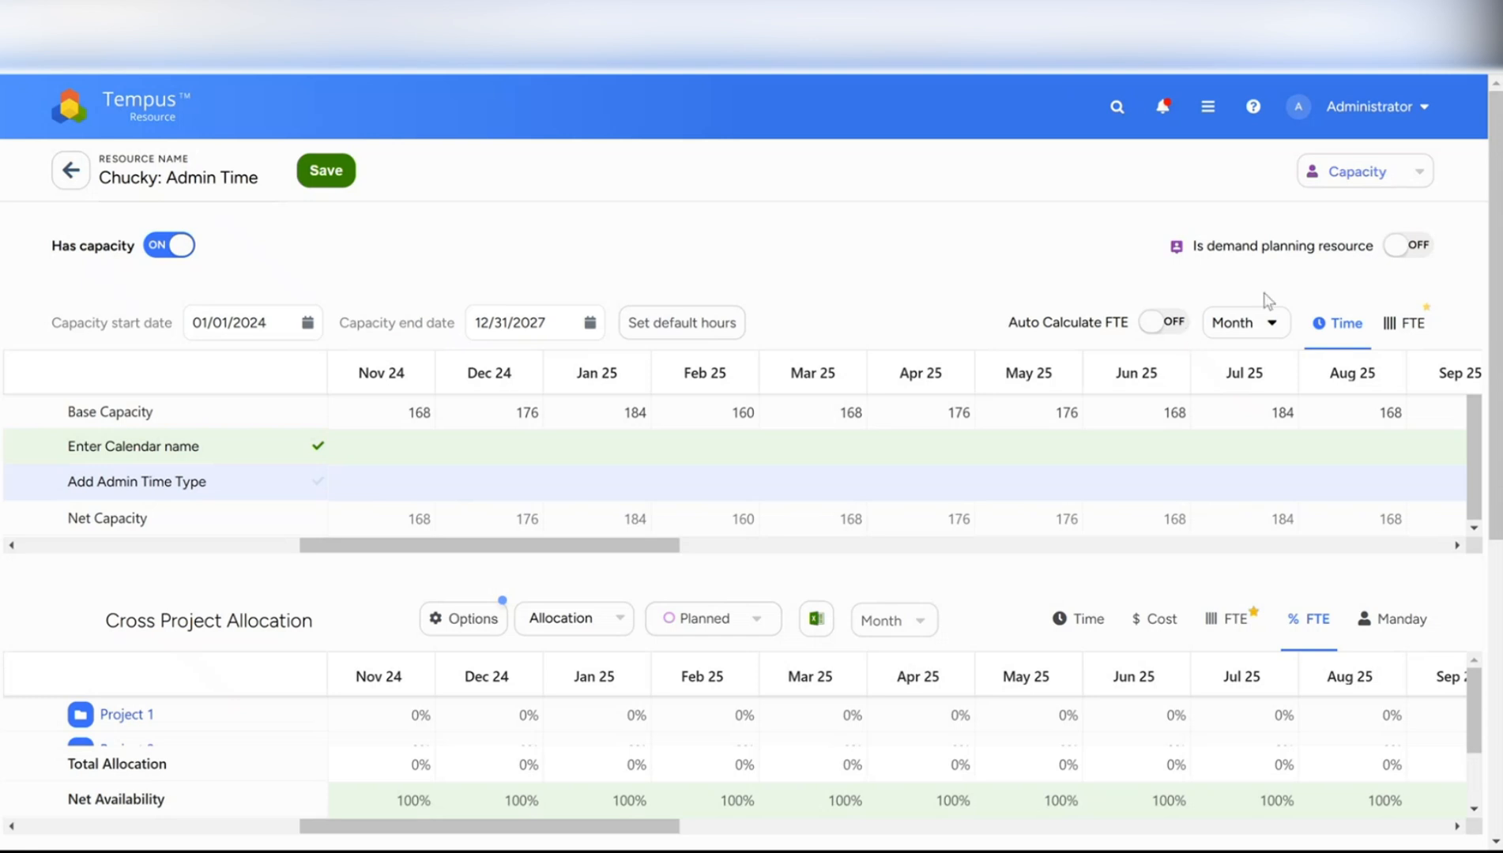
Step: Show the capacity and cross-project allocation grids in FTE and examine capacity, total allocation and net availability from January 2024
left_click(1392, 324)
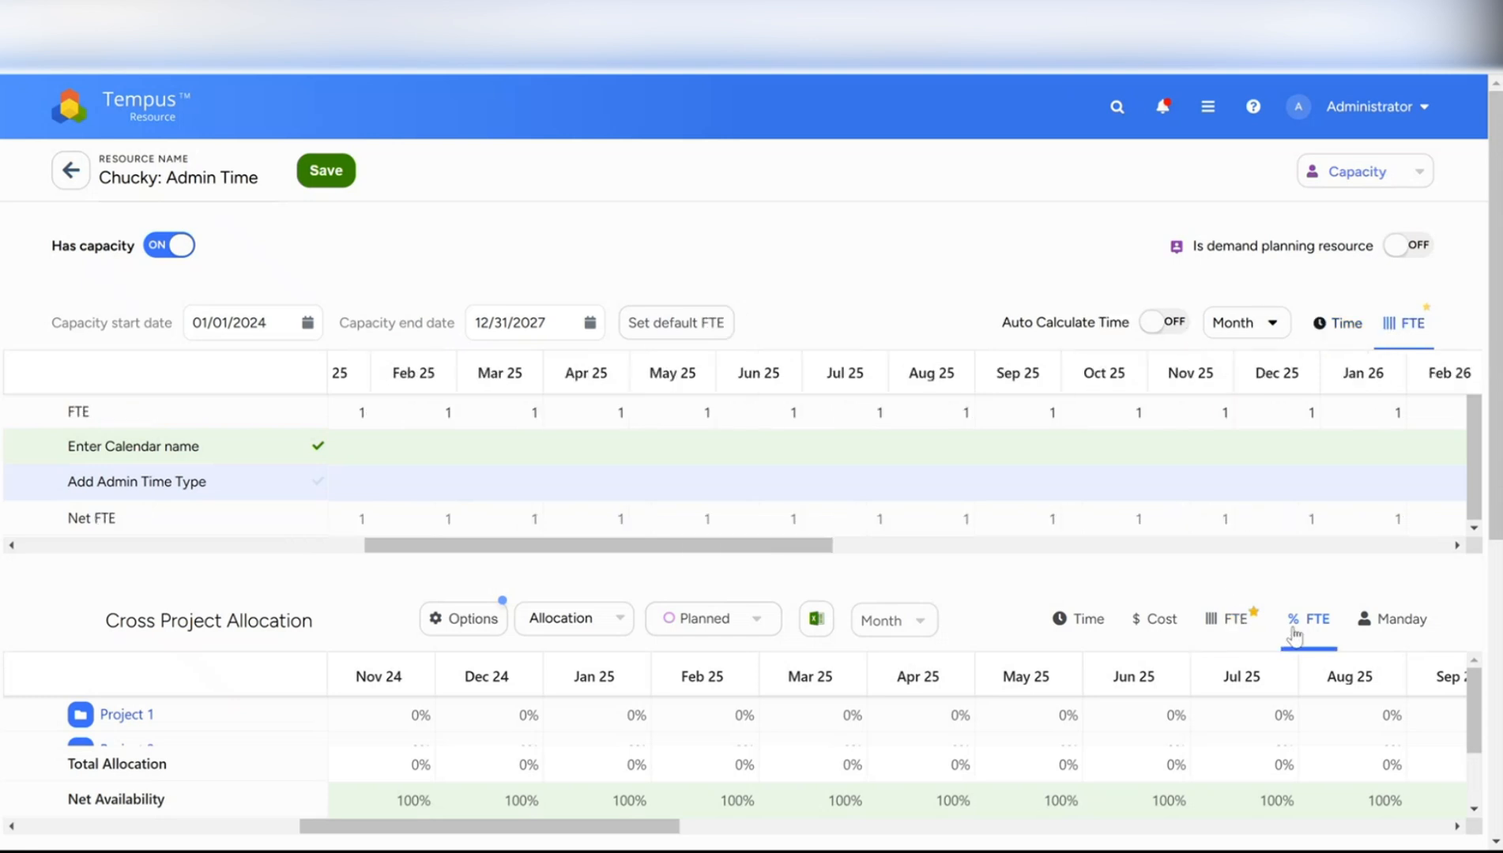
left_click(1234, 620)
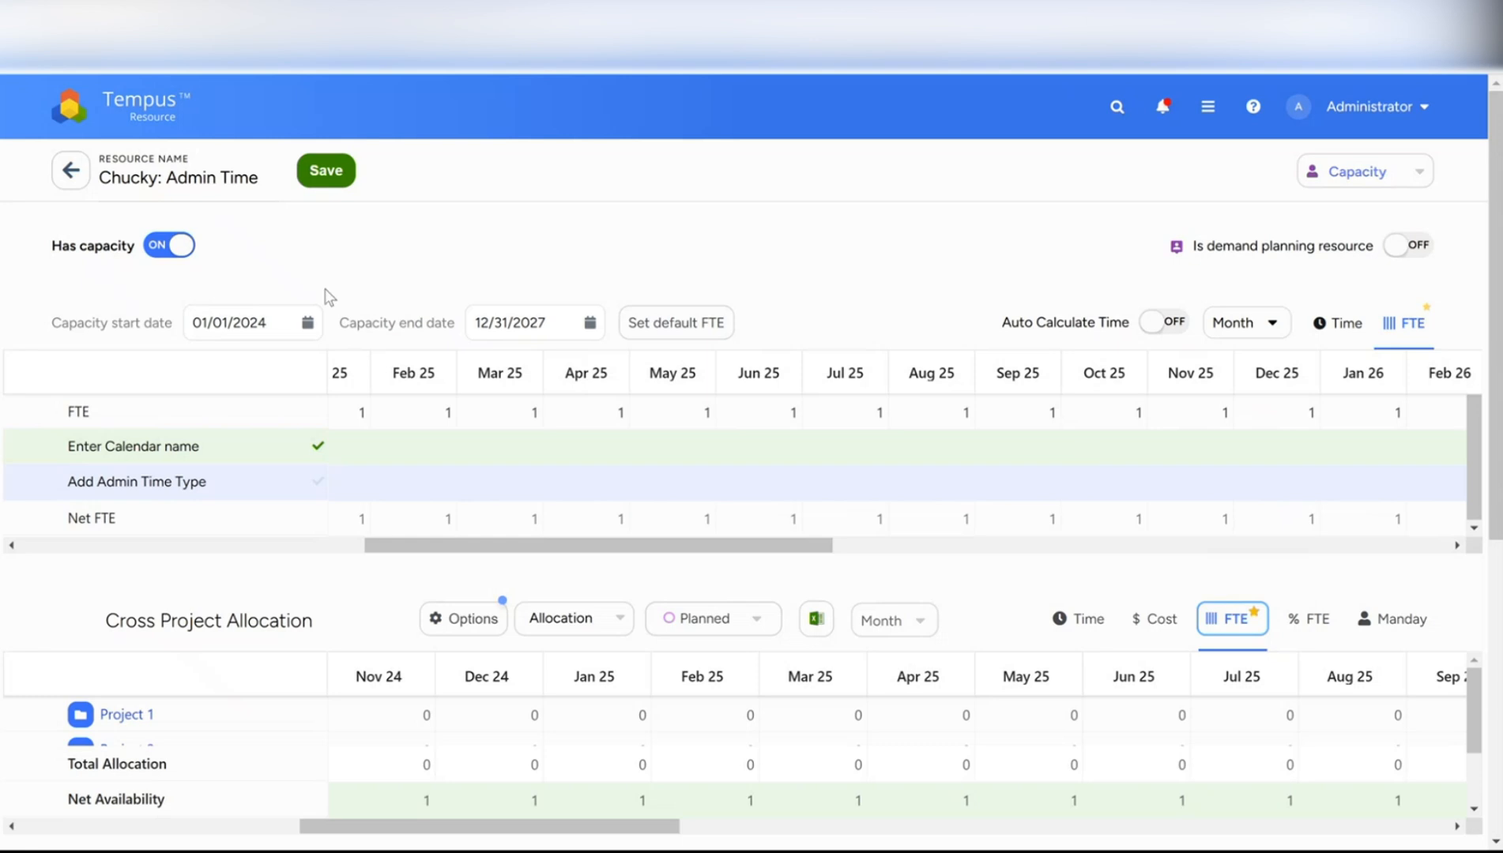
left_click_drag(436, 544, 6, 566)
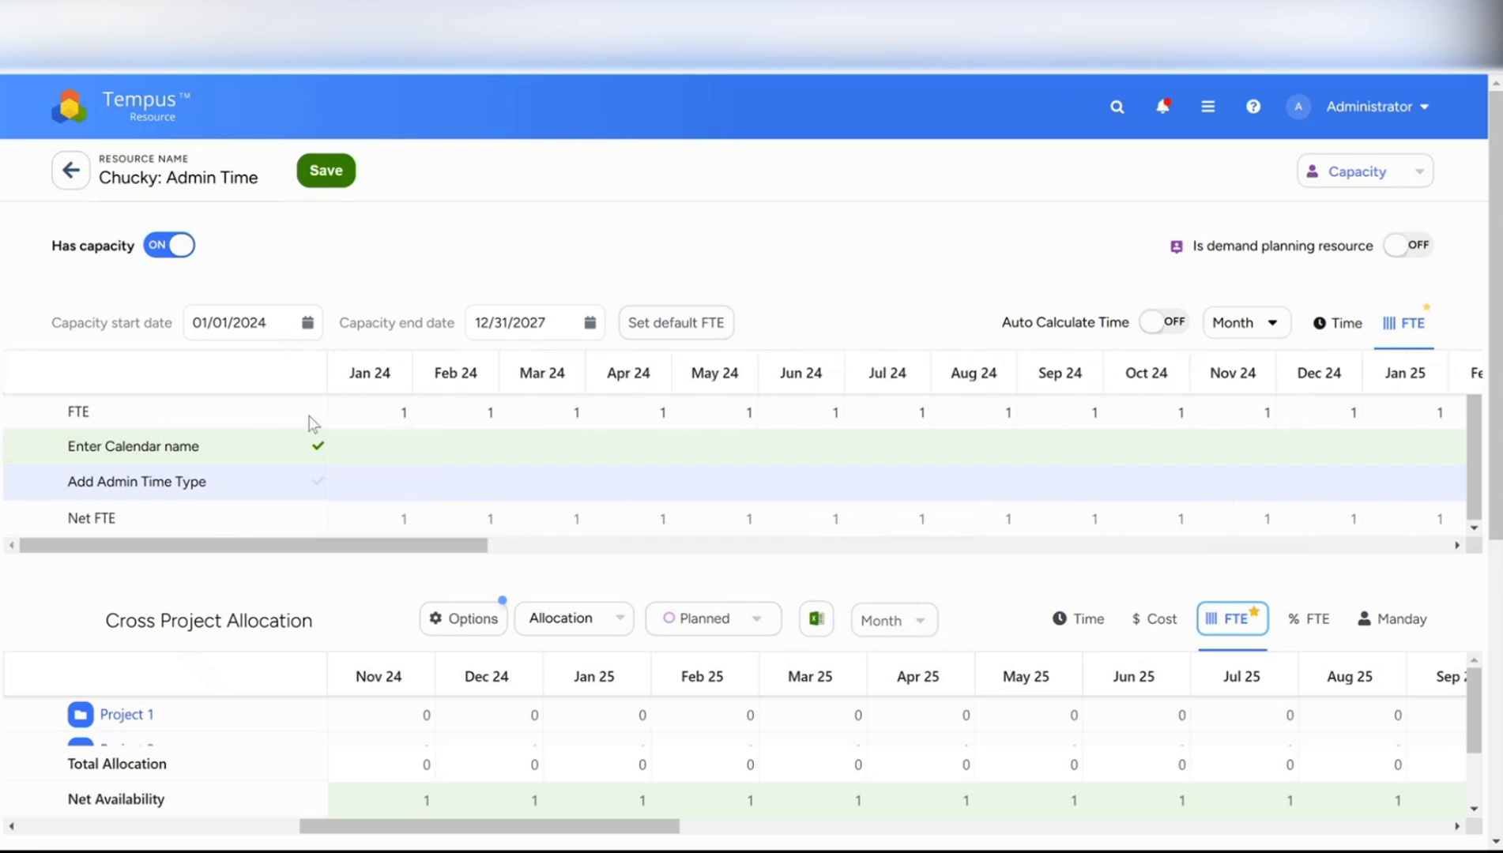
left_click(387, 420)
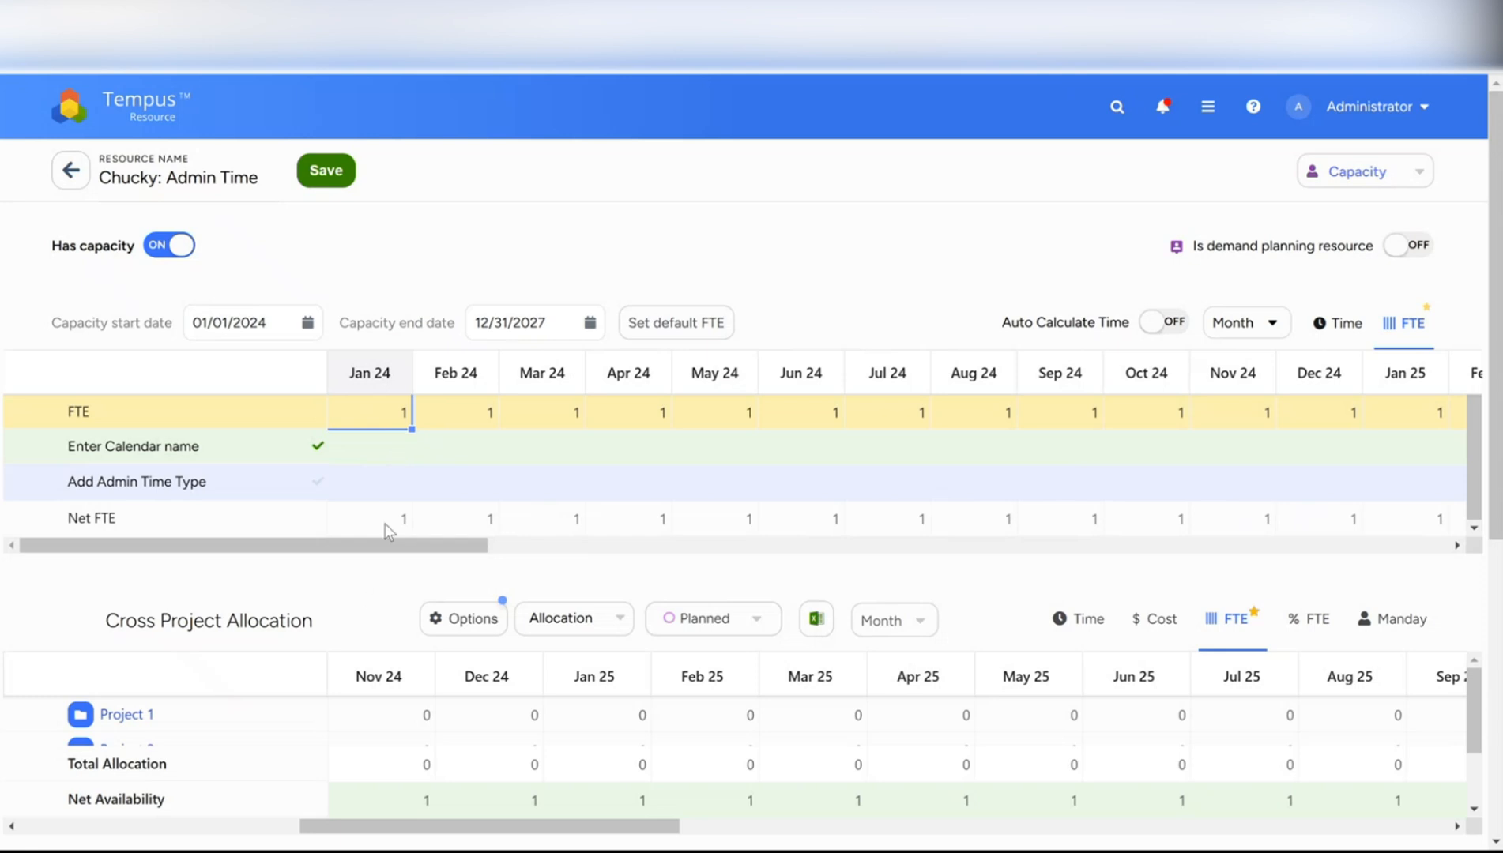
left_click(215, 640)
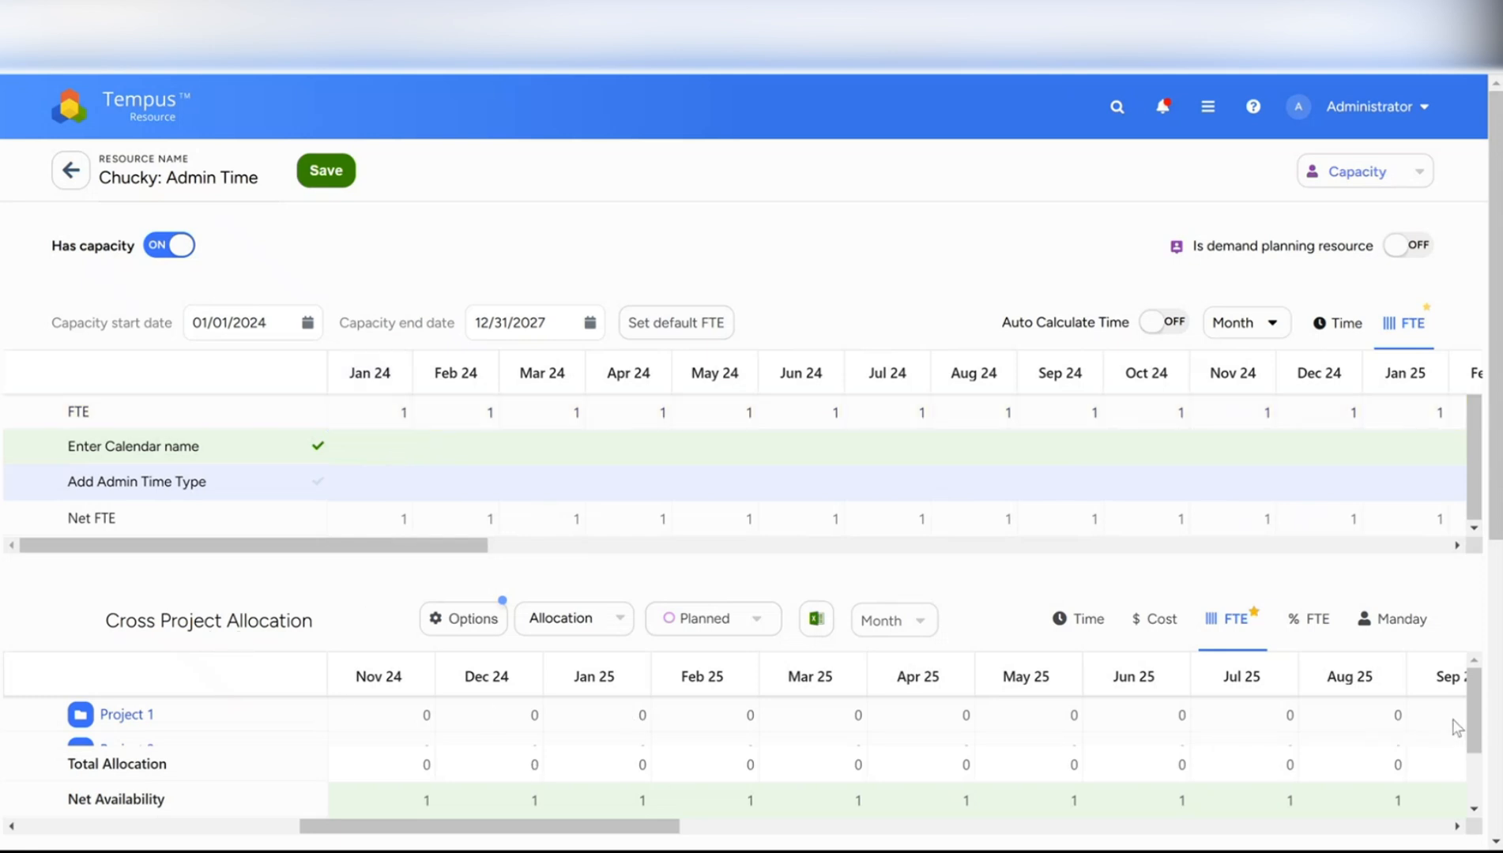
left_click_drag(1474, 711, 1484, 778)
left_click_drag(477, 831, 127, 814)
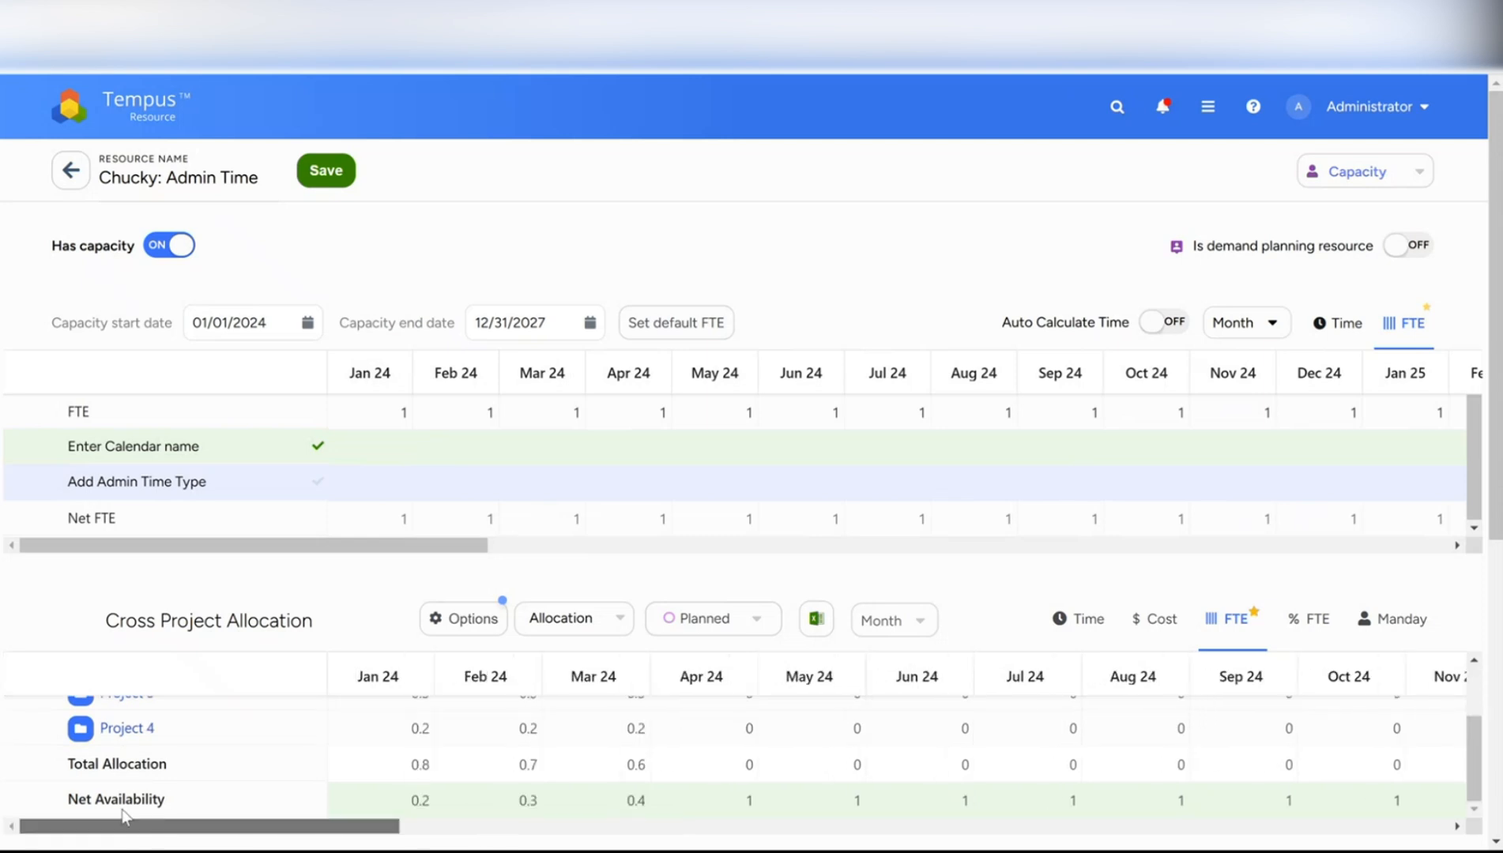
Step: Add the Admin Time type to the resource's capacity grid and set its January 2024 value to 0.2 FTE
left_click(176, 484)
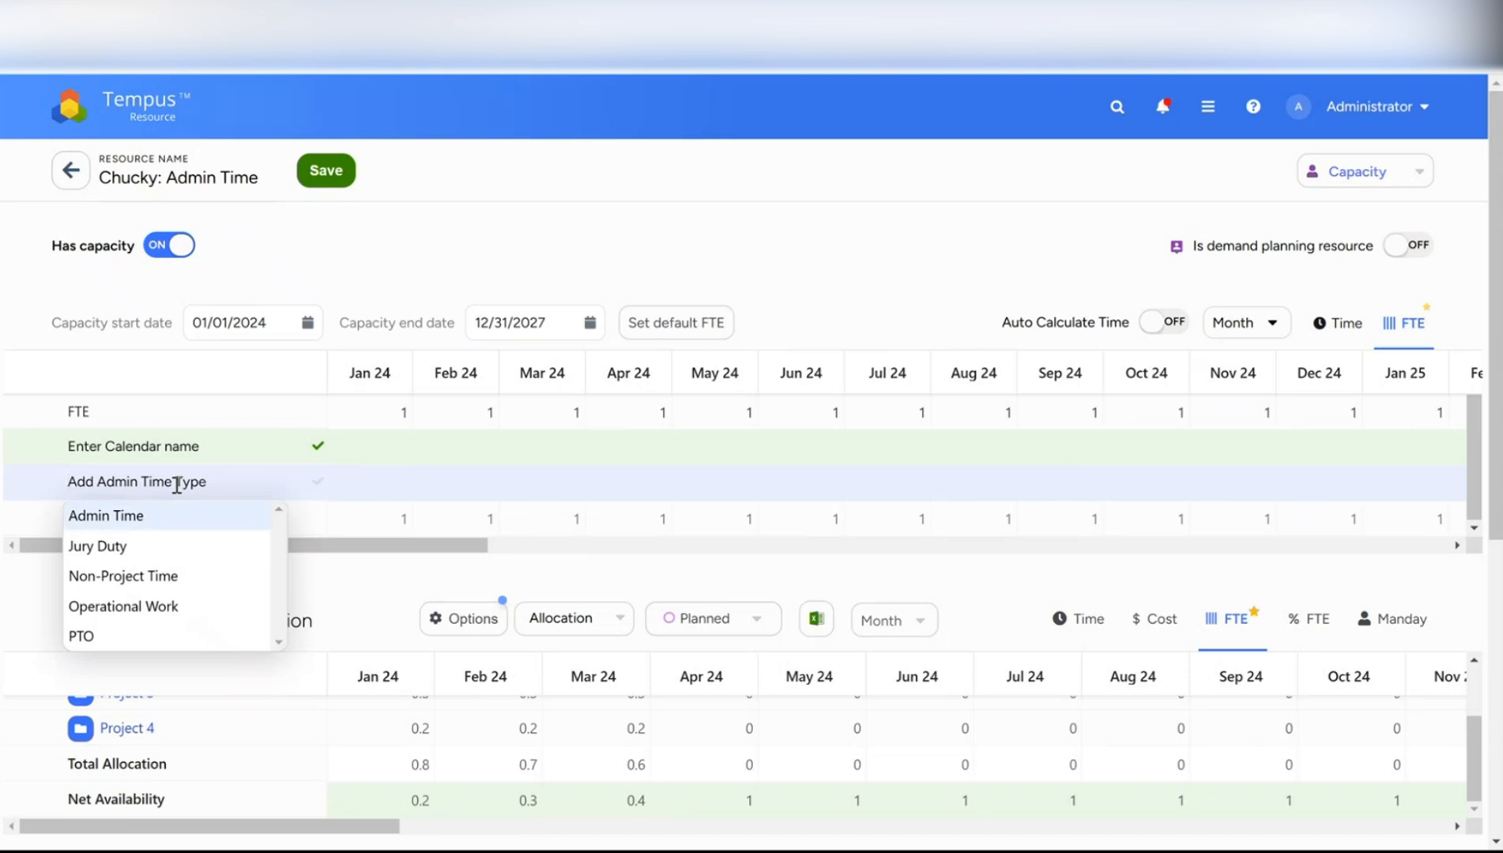
left_click(99, 518)
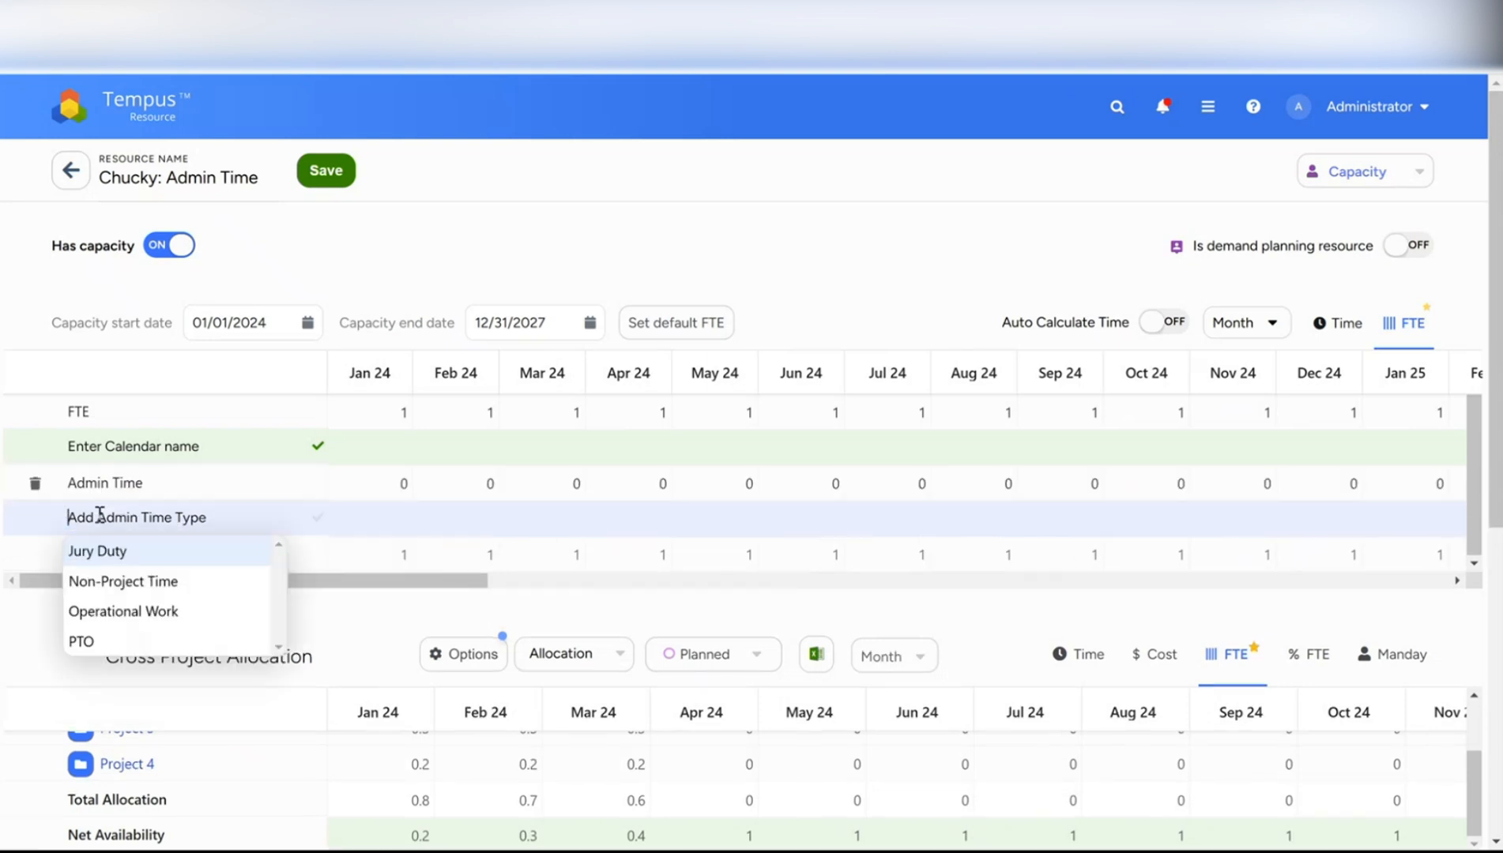
left_click(366, 484)
left_click(364, 477)
type(".2")
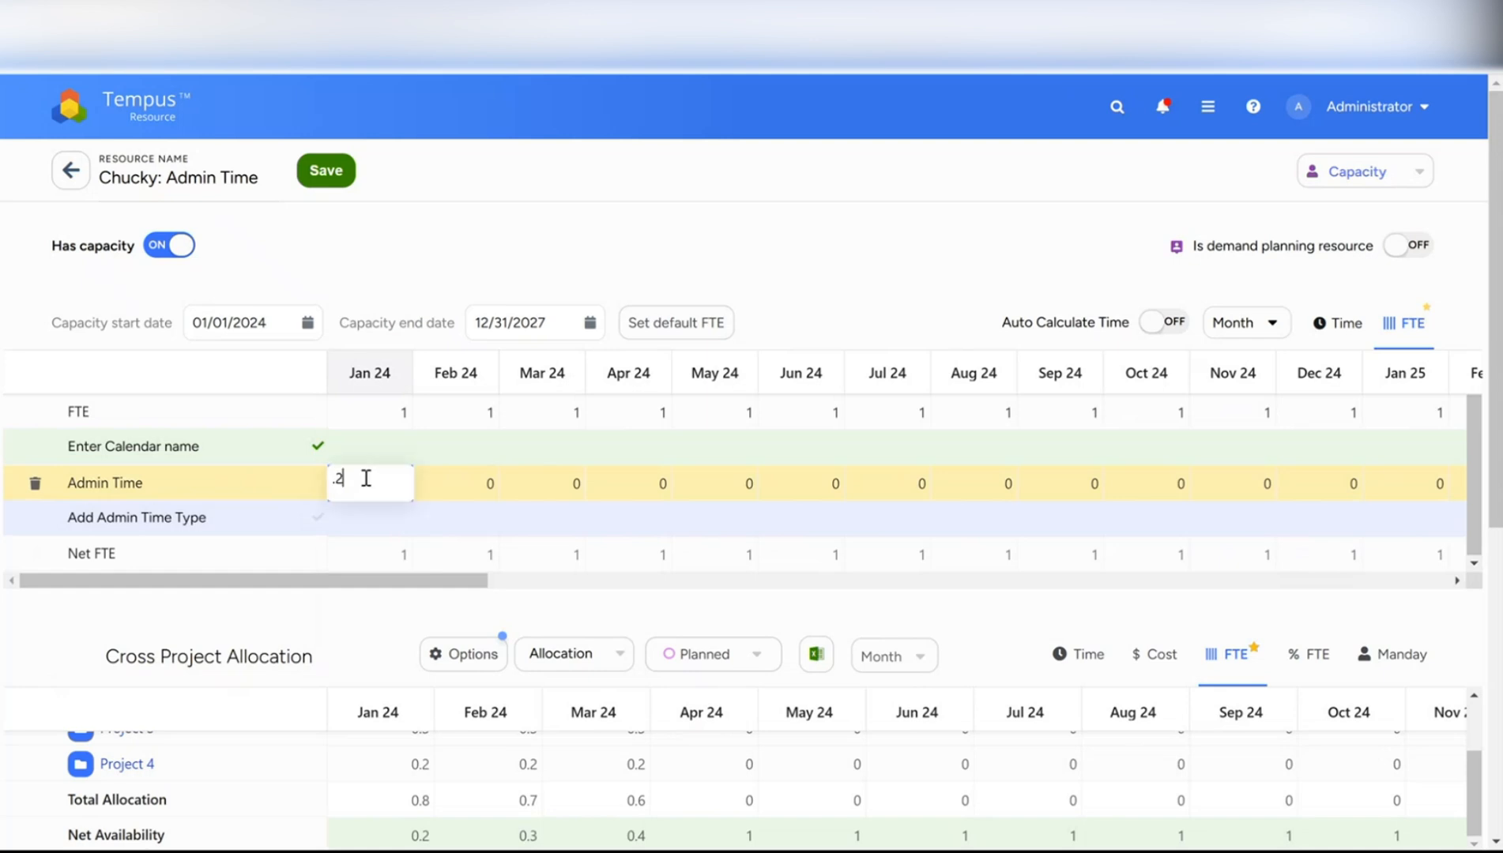
left_click(423, 487)
Step: Fill the January 2024 Admin Time value of 0.2 FTE across the months through January 2026 and save the resource
left_click(391, 478)
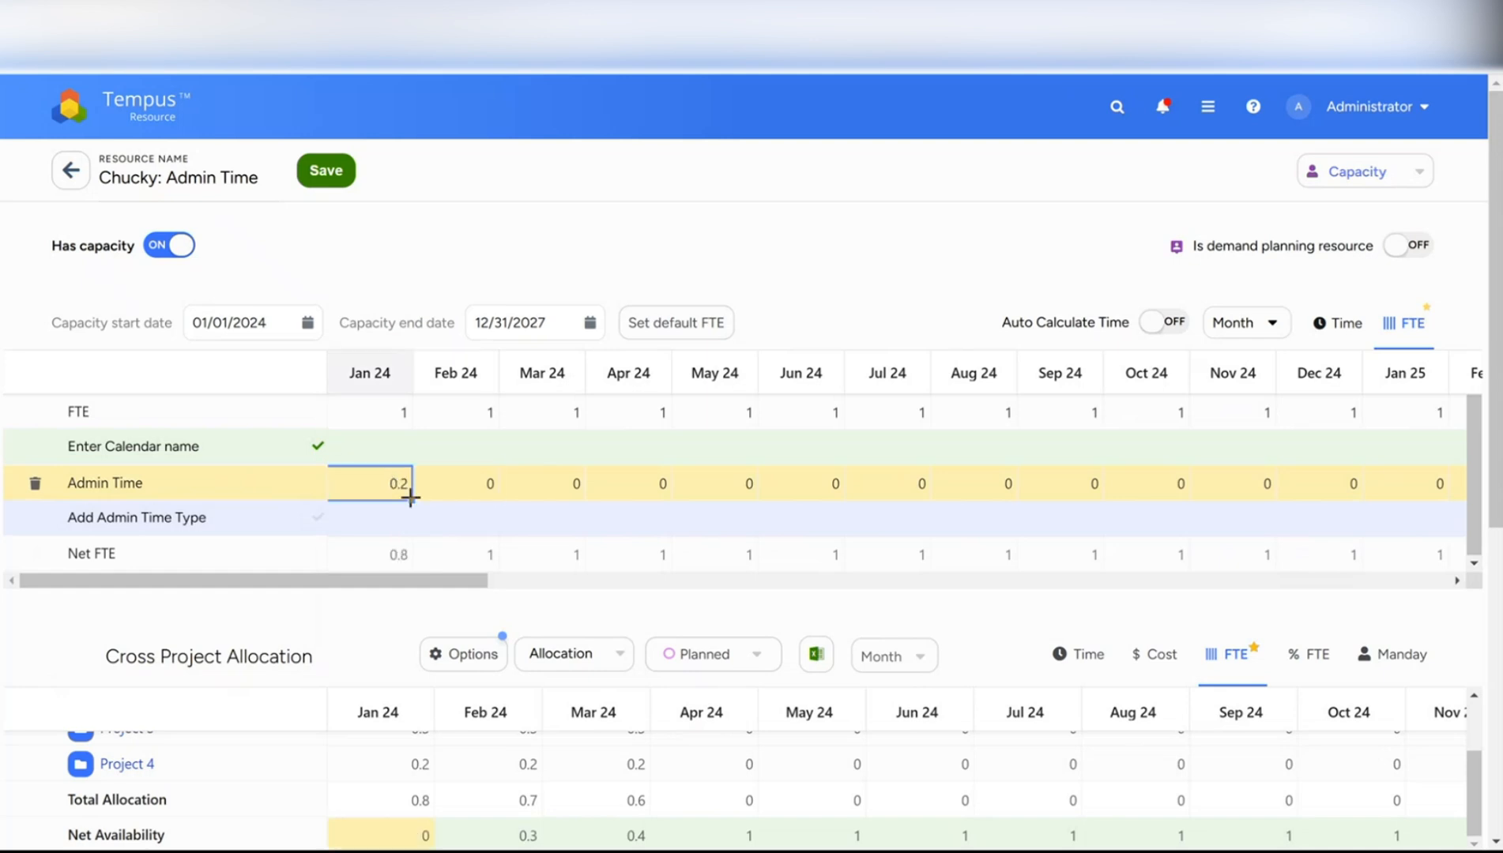
left_click_drag(410, 496, 1454, 496)
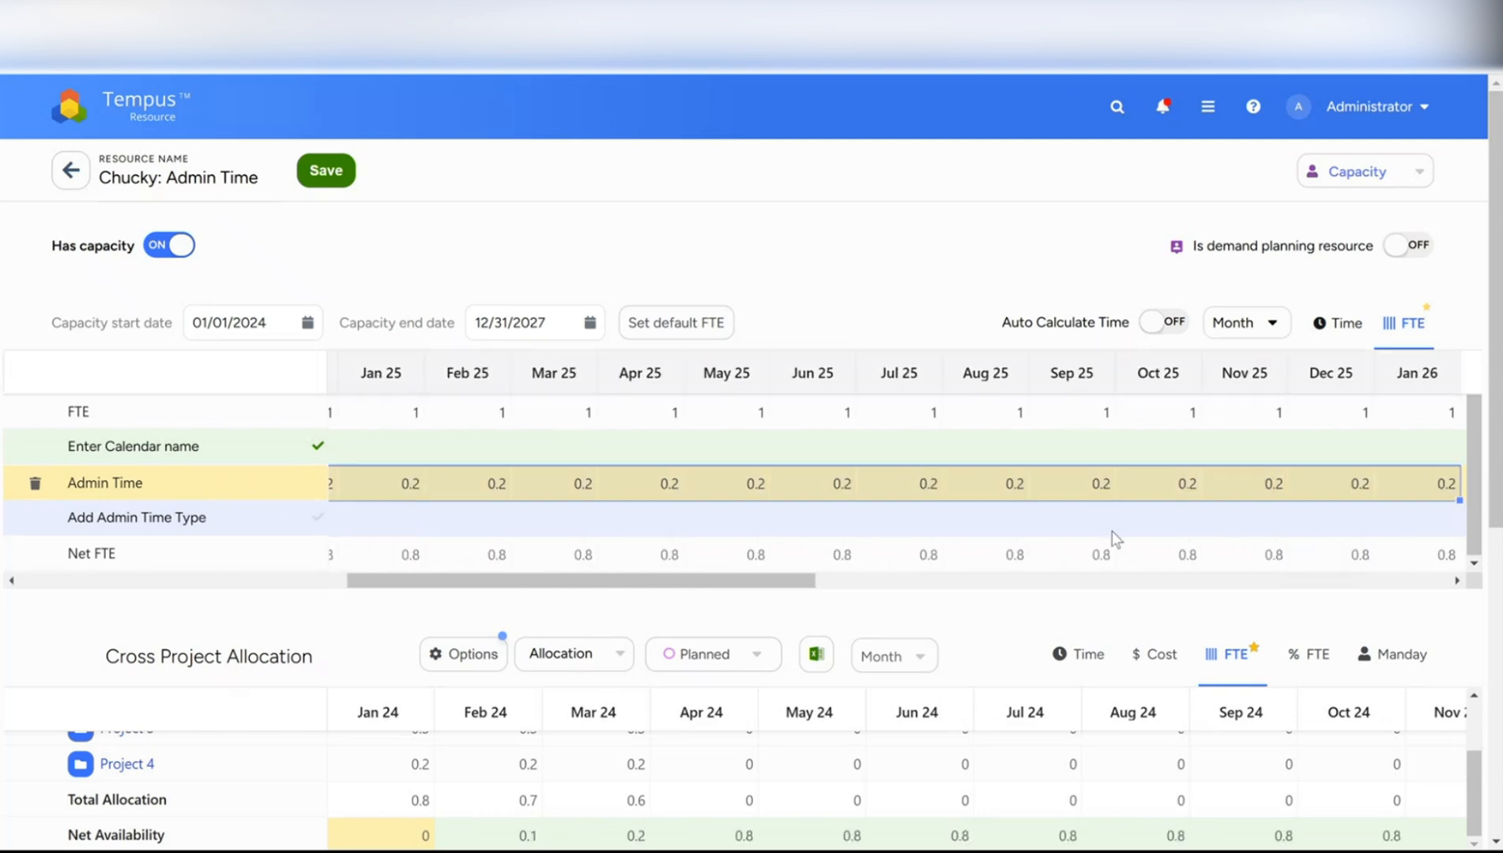
left_click(326, 170)
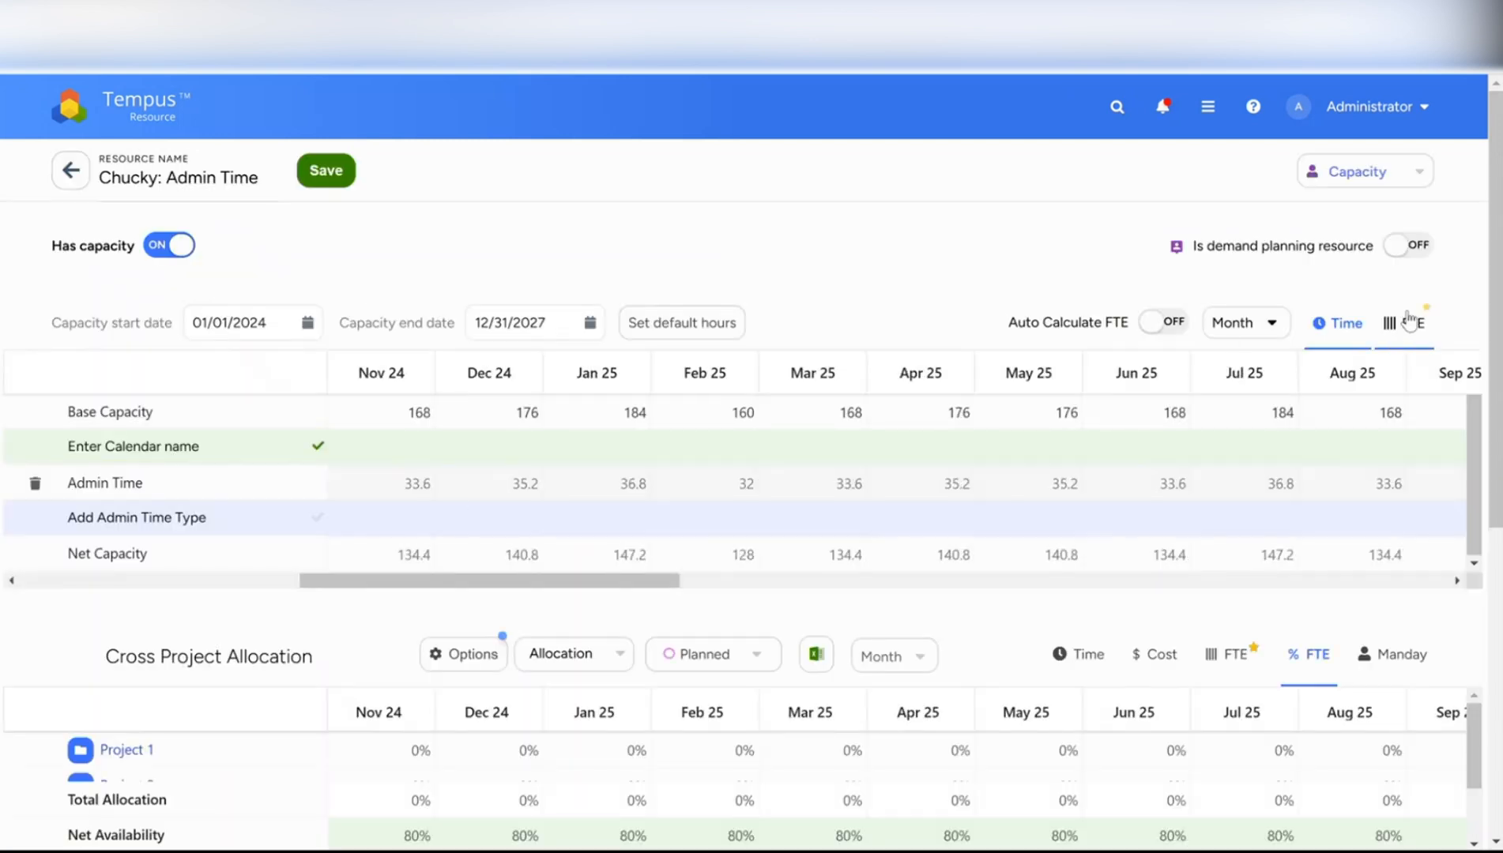
Step: Review the saved capacity in FTE, comparing the January 2024 FTE, Admin Time and Net FTE values
left_click(1408, 323)
left_click_drag(587, 581, 242, 580)
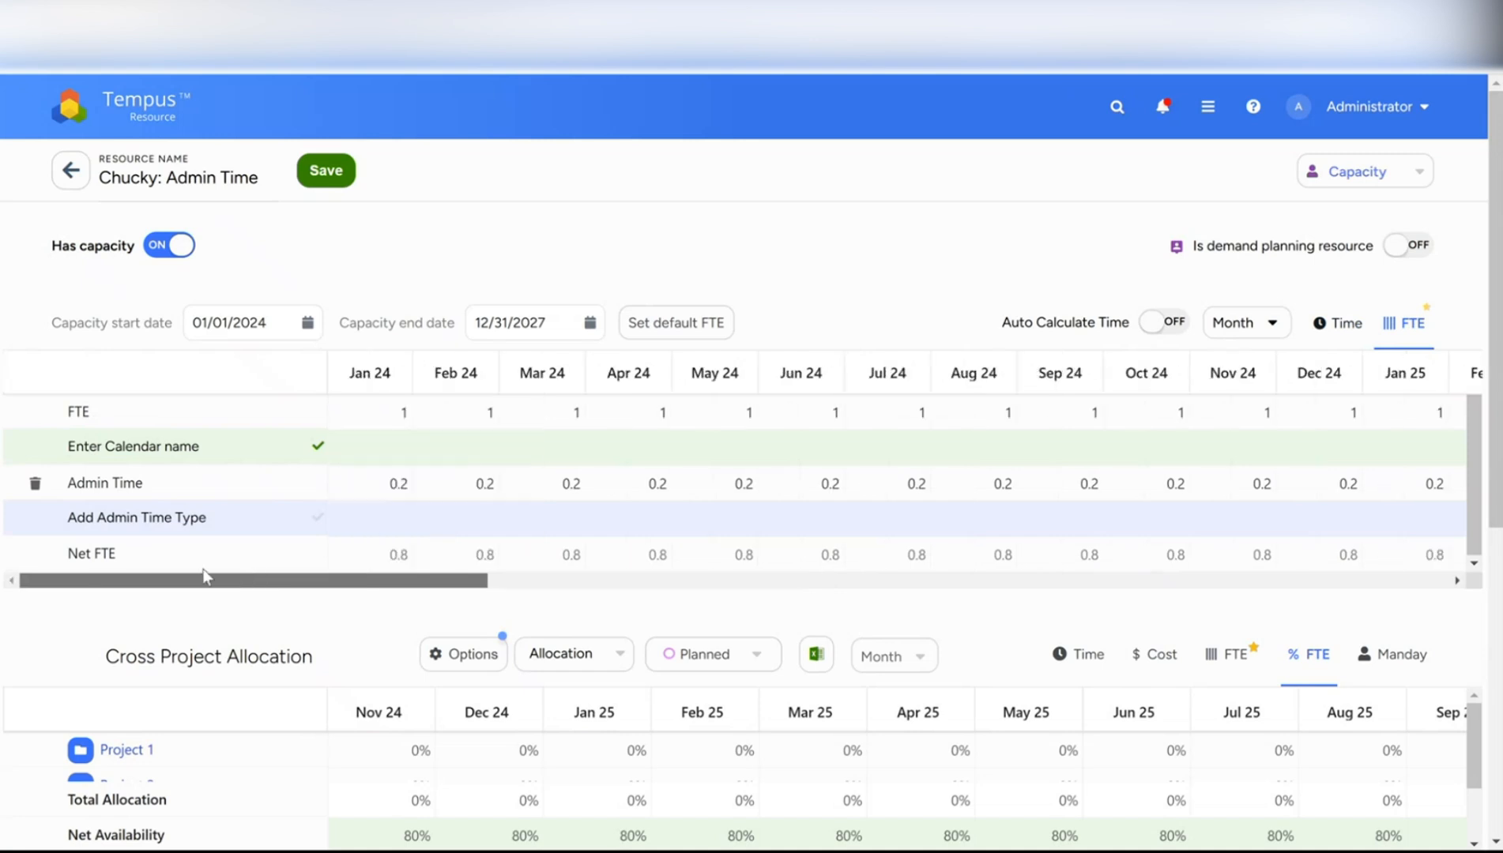
left_click(387, 419)
left_click(367, 493)
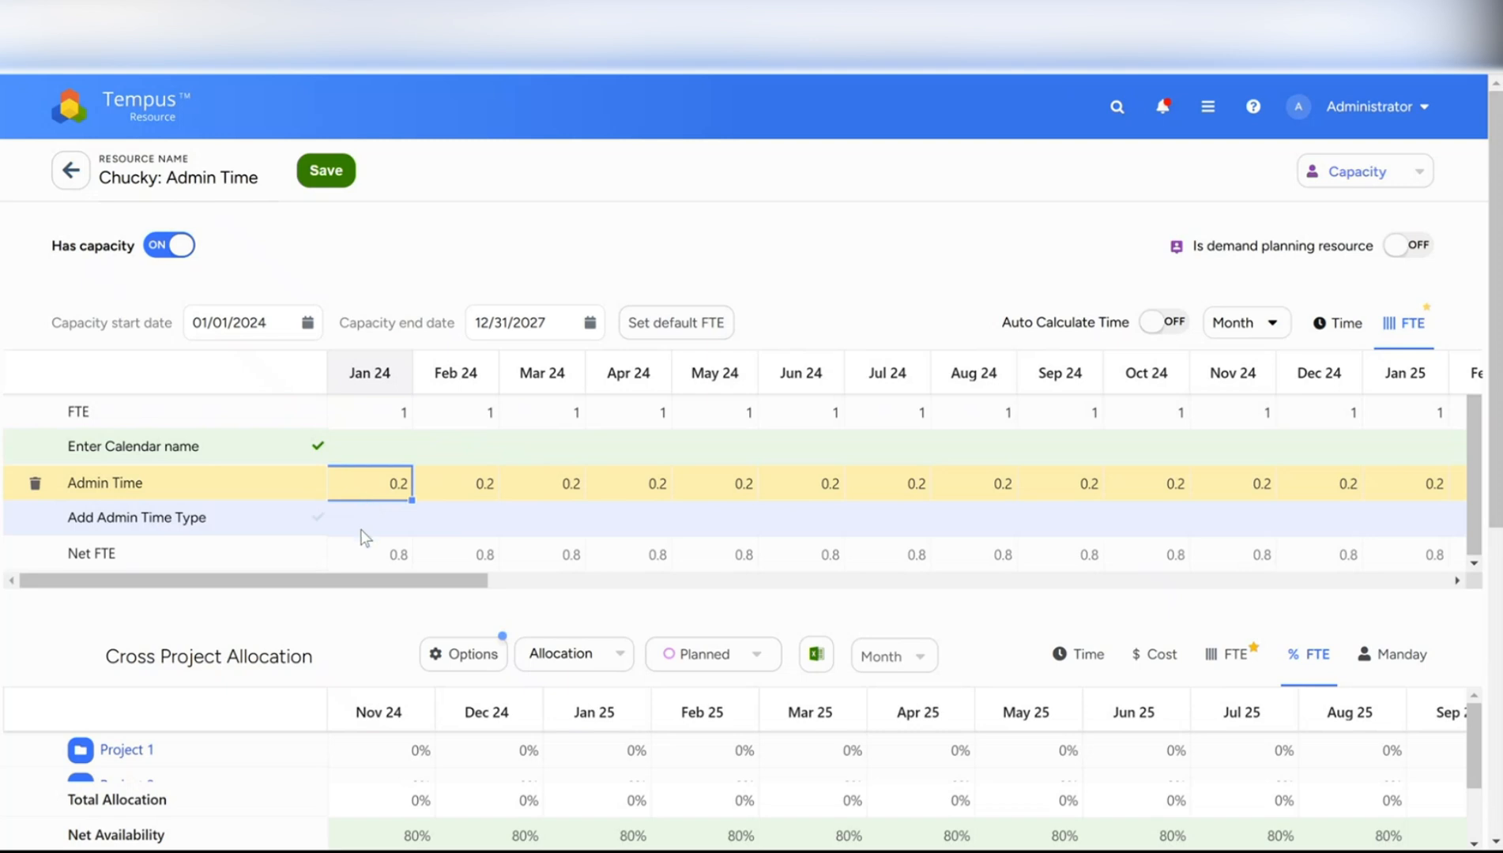
left_click(371, 560)
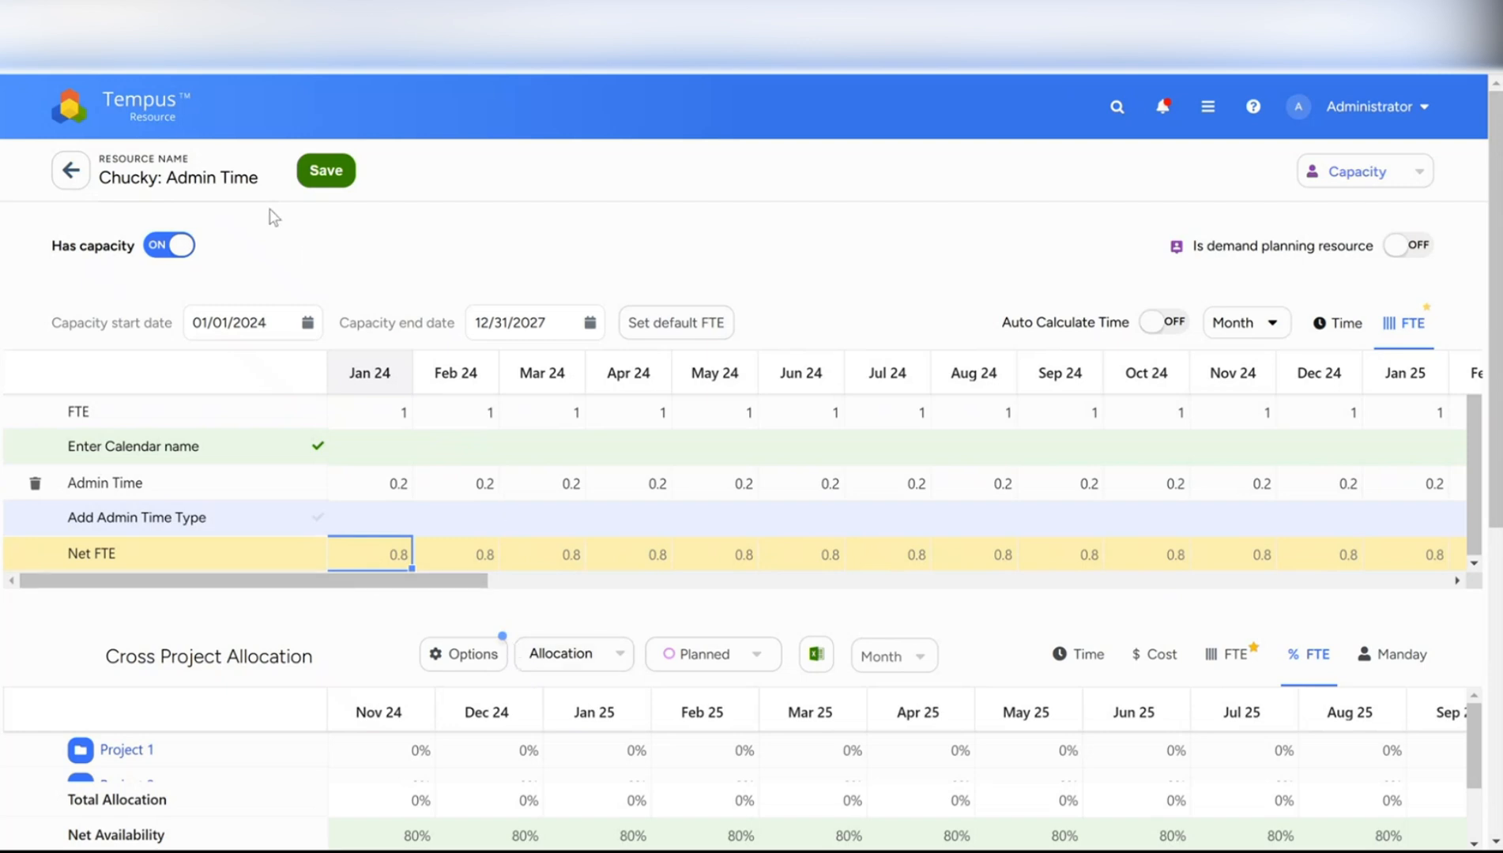
Step: Start a new project in Project Management and name it "Admin Time as a Project"
left_click(148, 108)
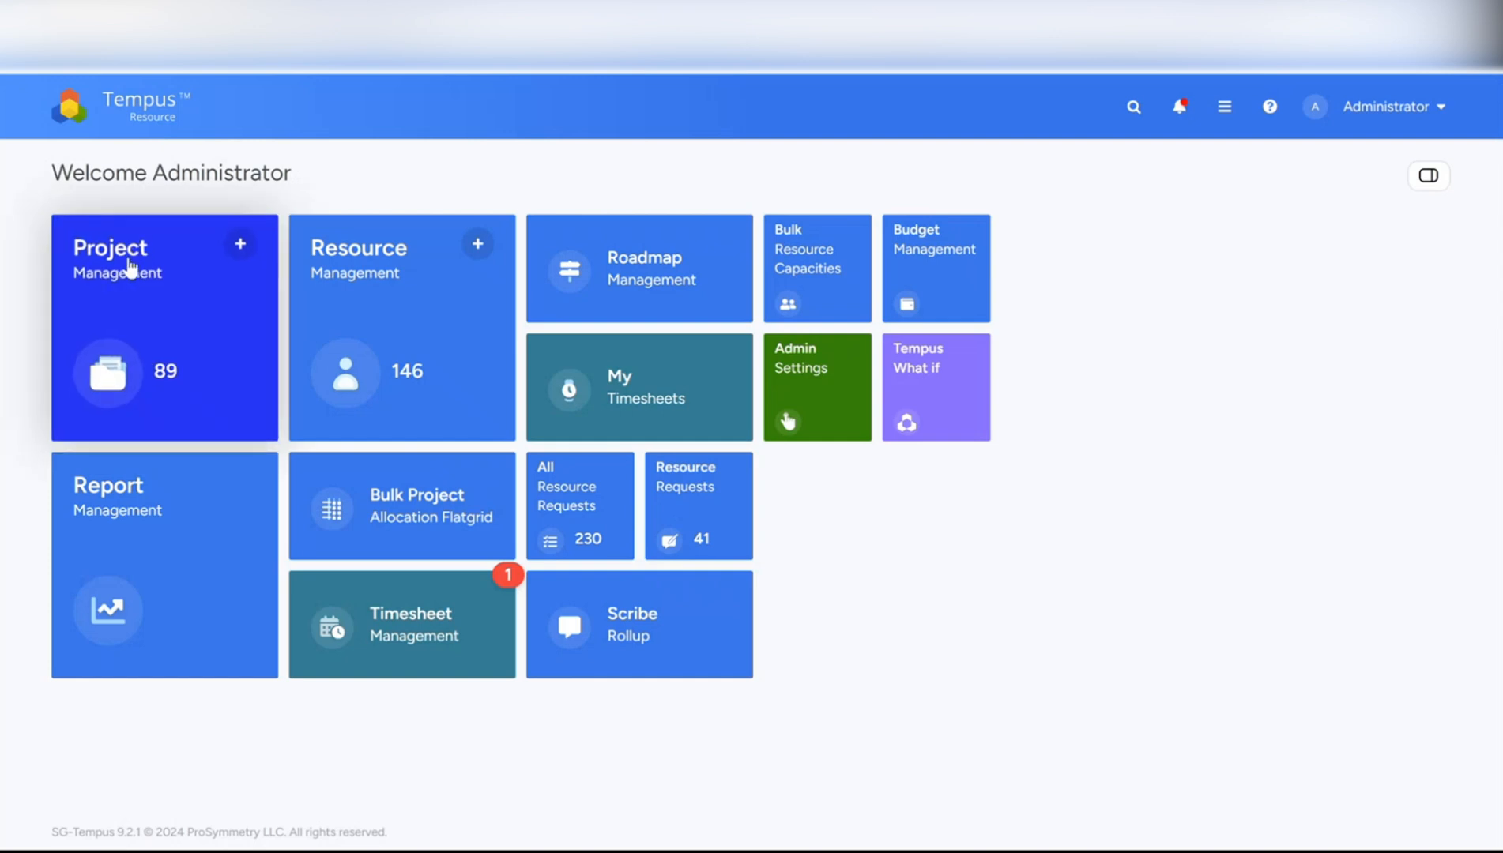
left_click(130, 264)
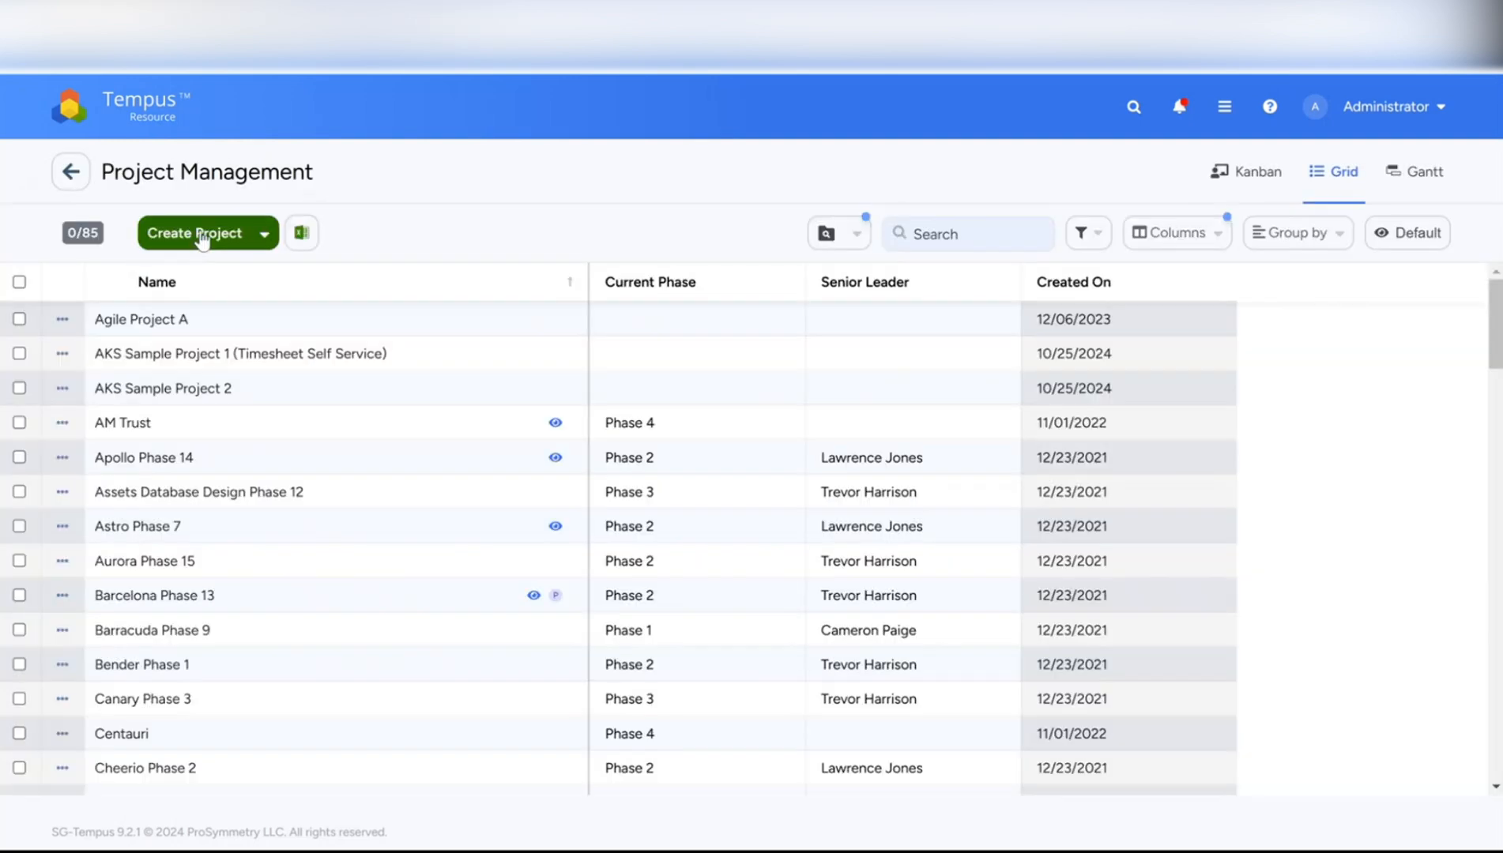
left_click(220, 237)
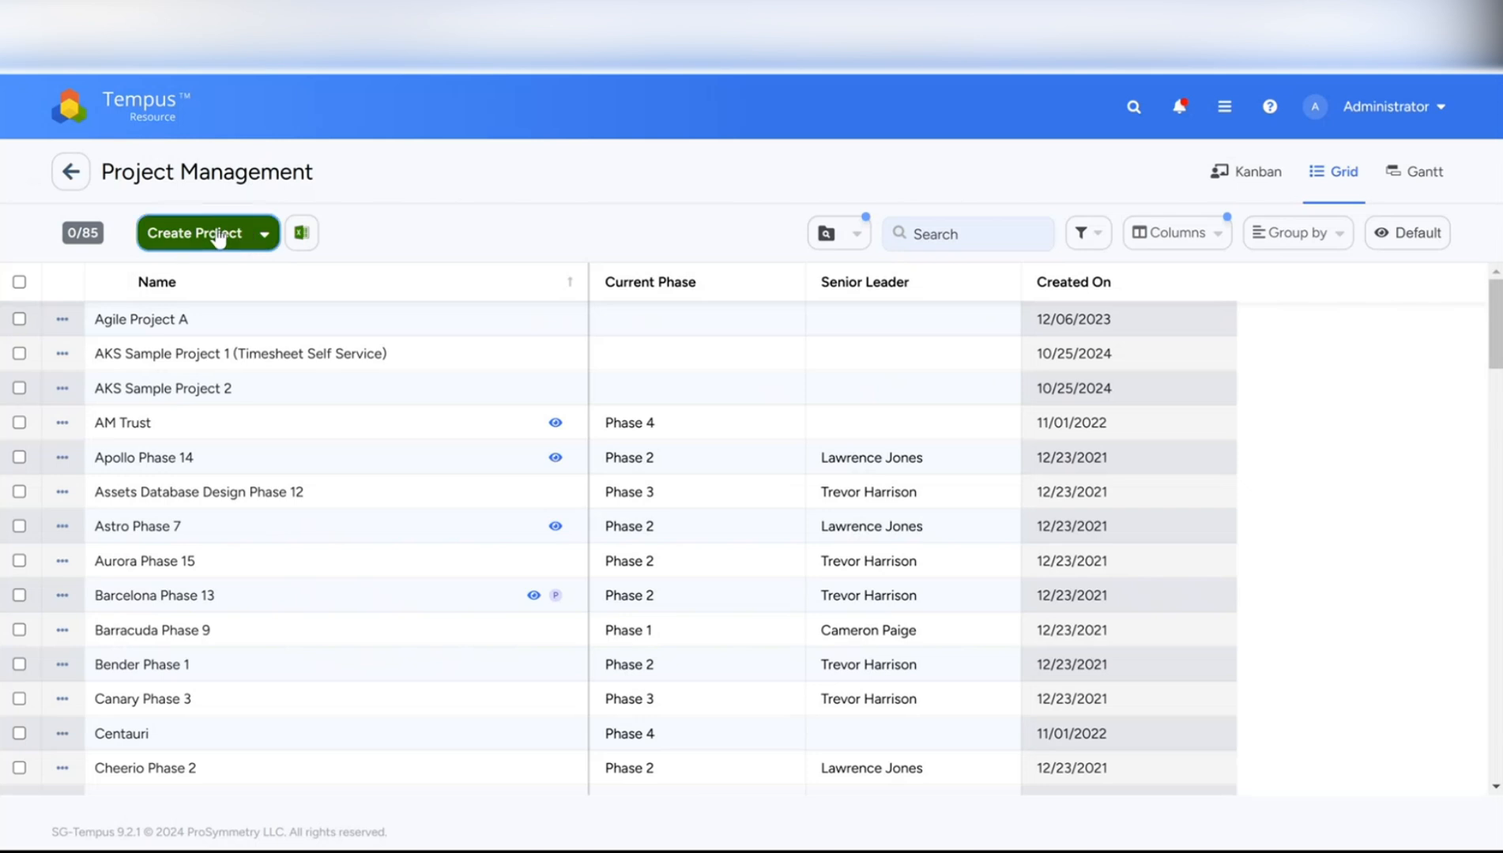
left_click(242, 320)
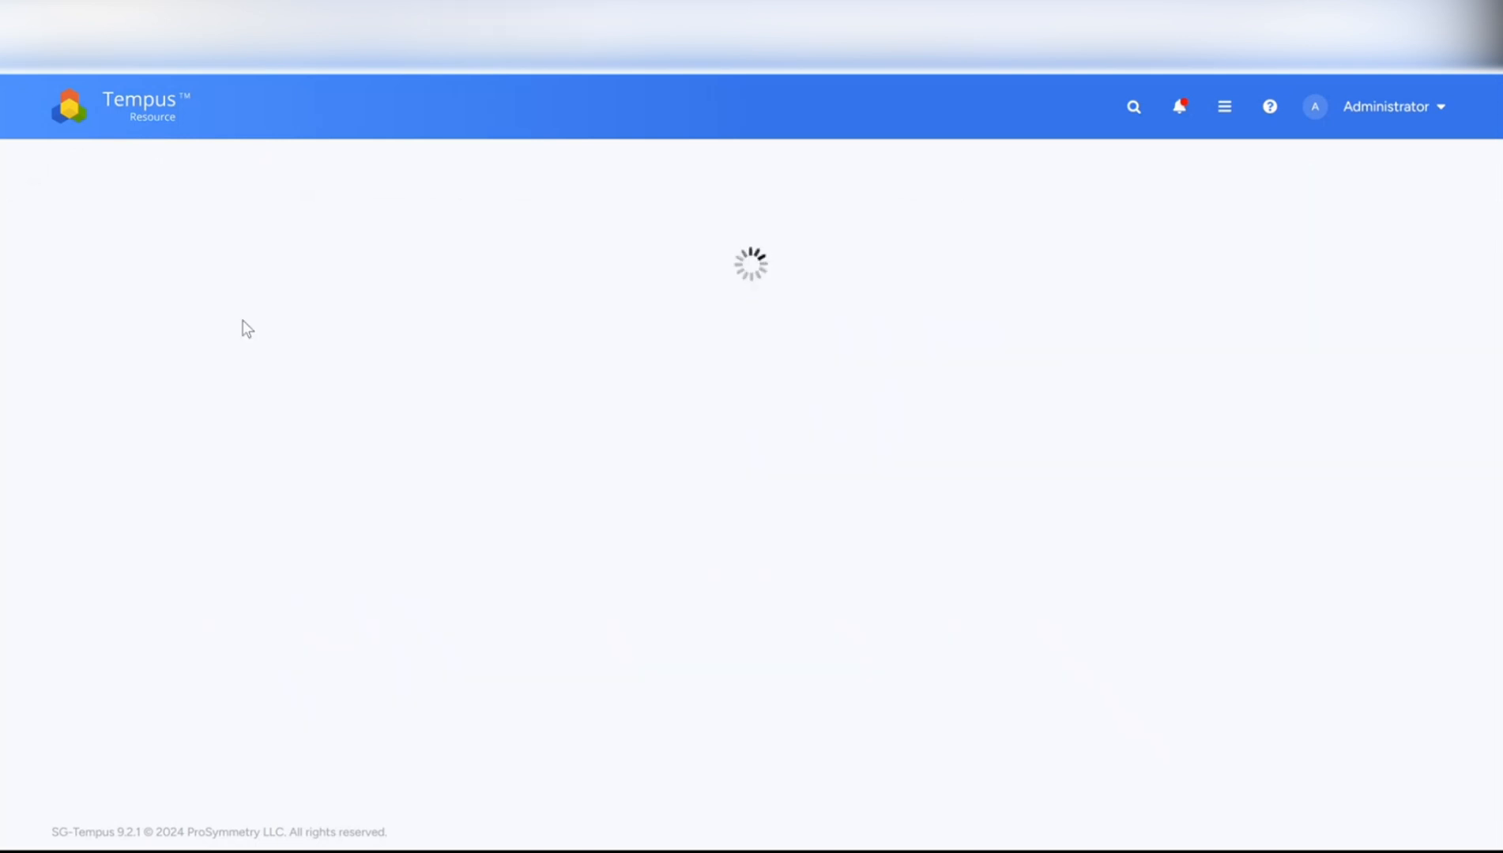
left_click(247, 155)
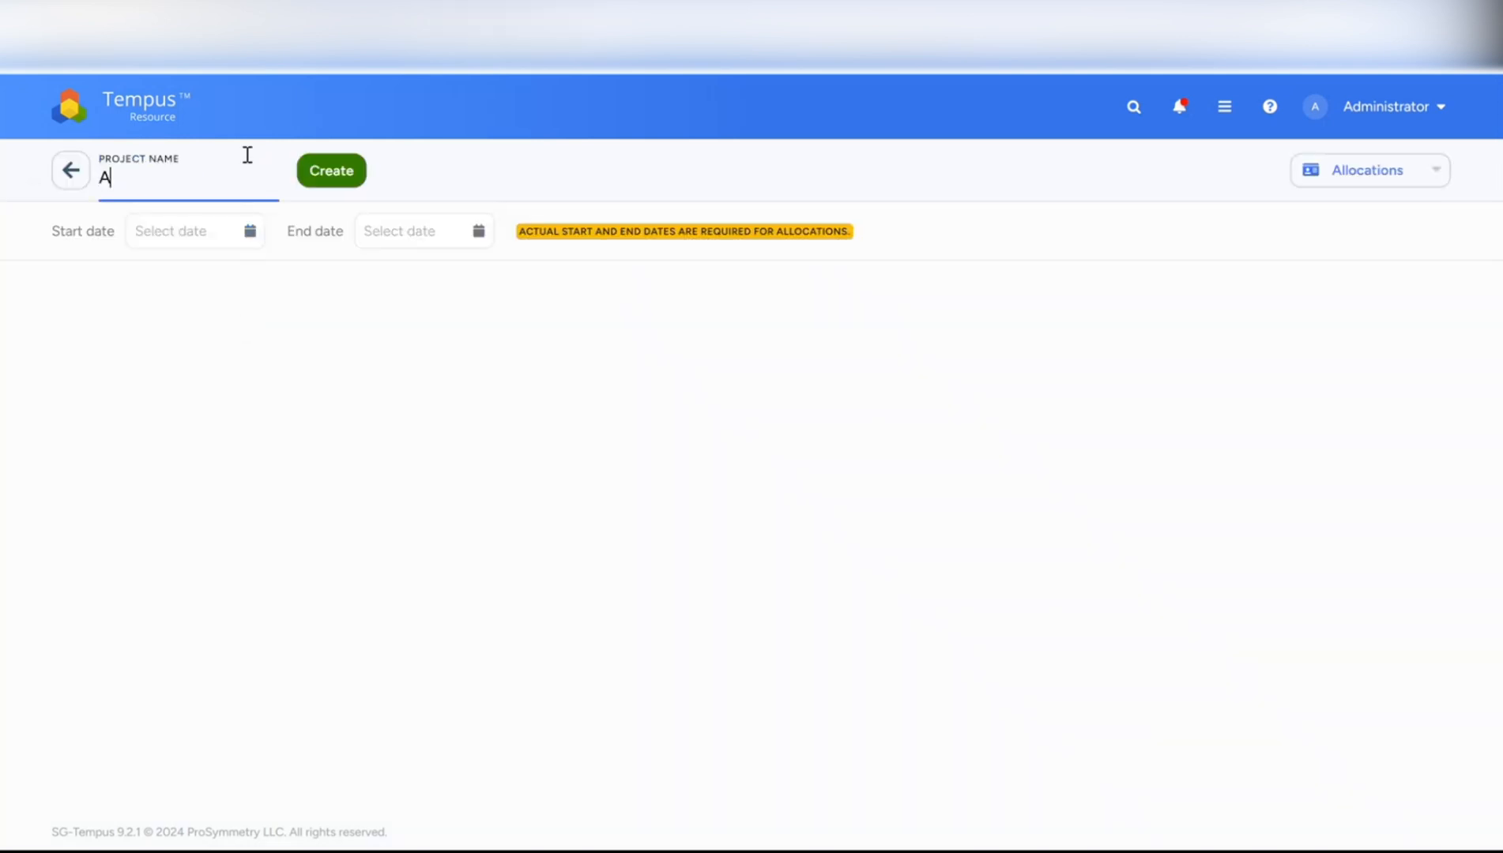
type("Admin Time as a Project")
Step: Set the project's start date to 01/01/2024 and its end date to 12/31/2024
left_click(213, 230)
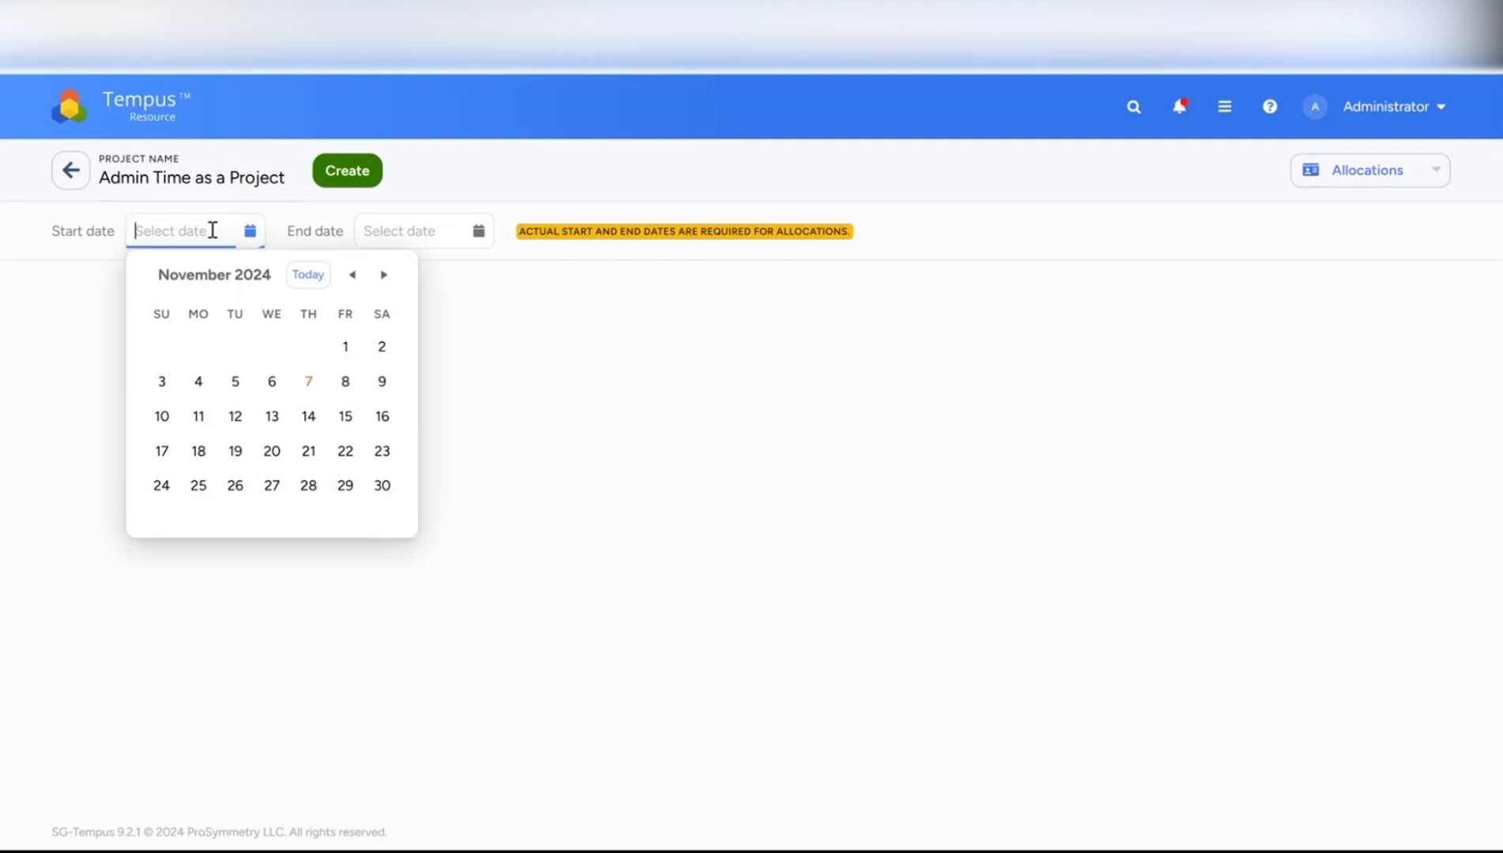
type("01/01/2024")
key("Tab")
type("12/31/202")
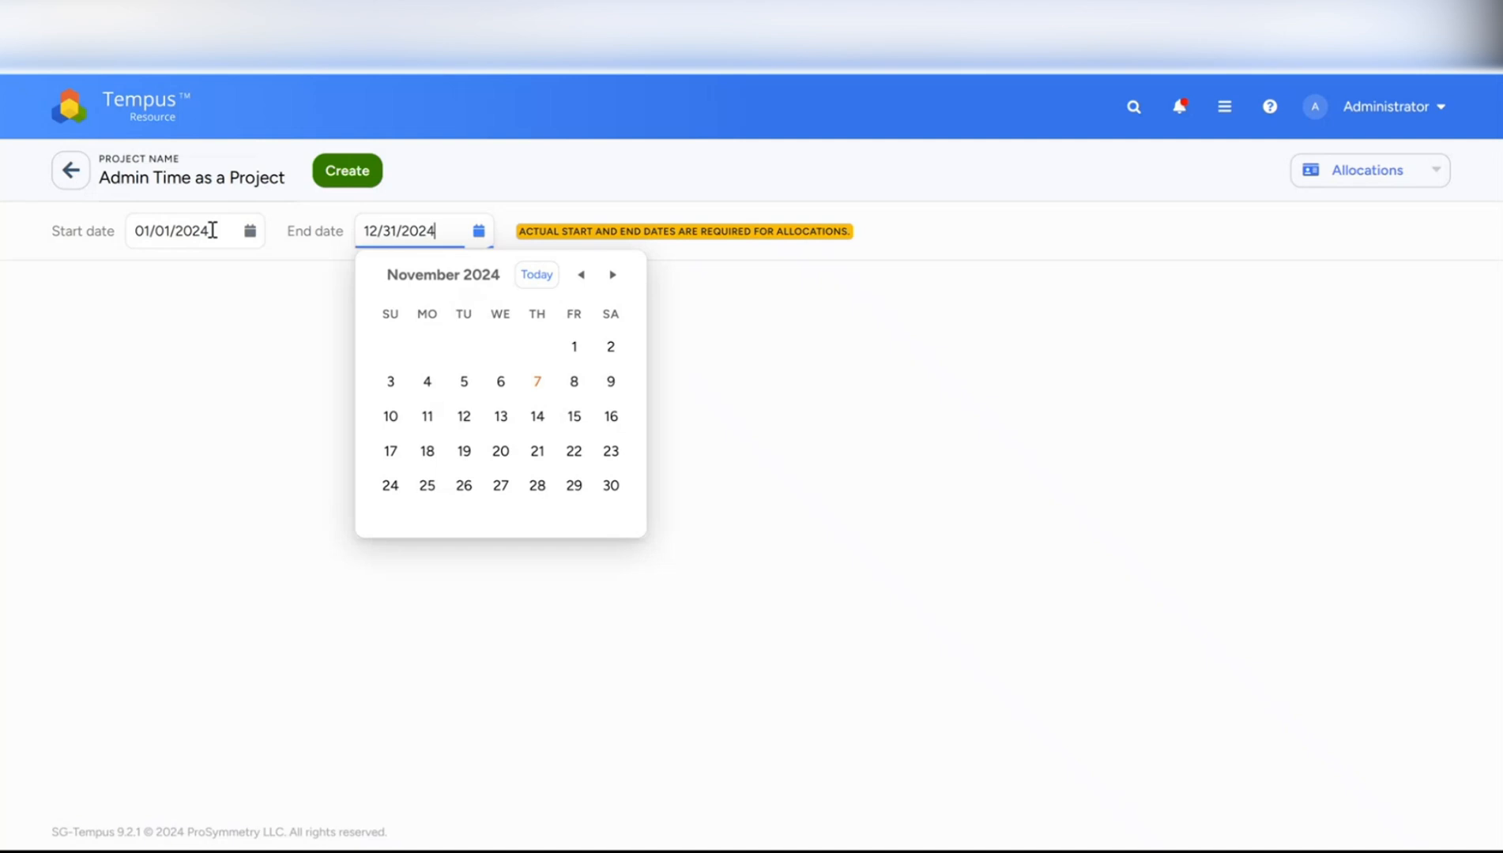
key("Tab")
Step: Add the resource labelled "Admin Time as a Project" to the project's allocations
left_click(195, 426)
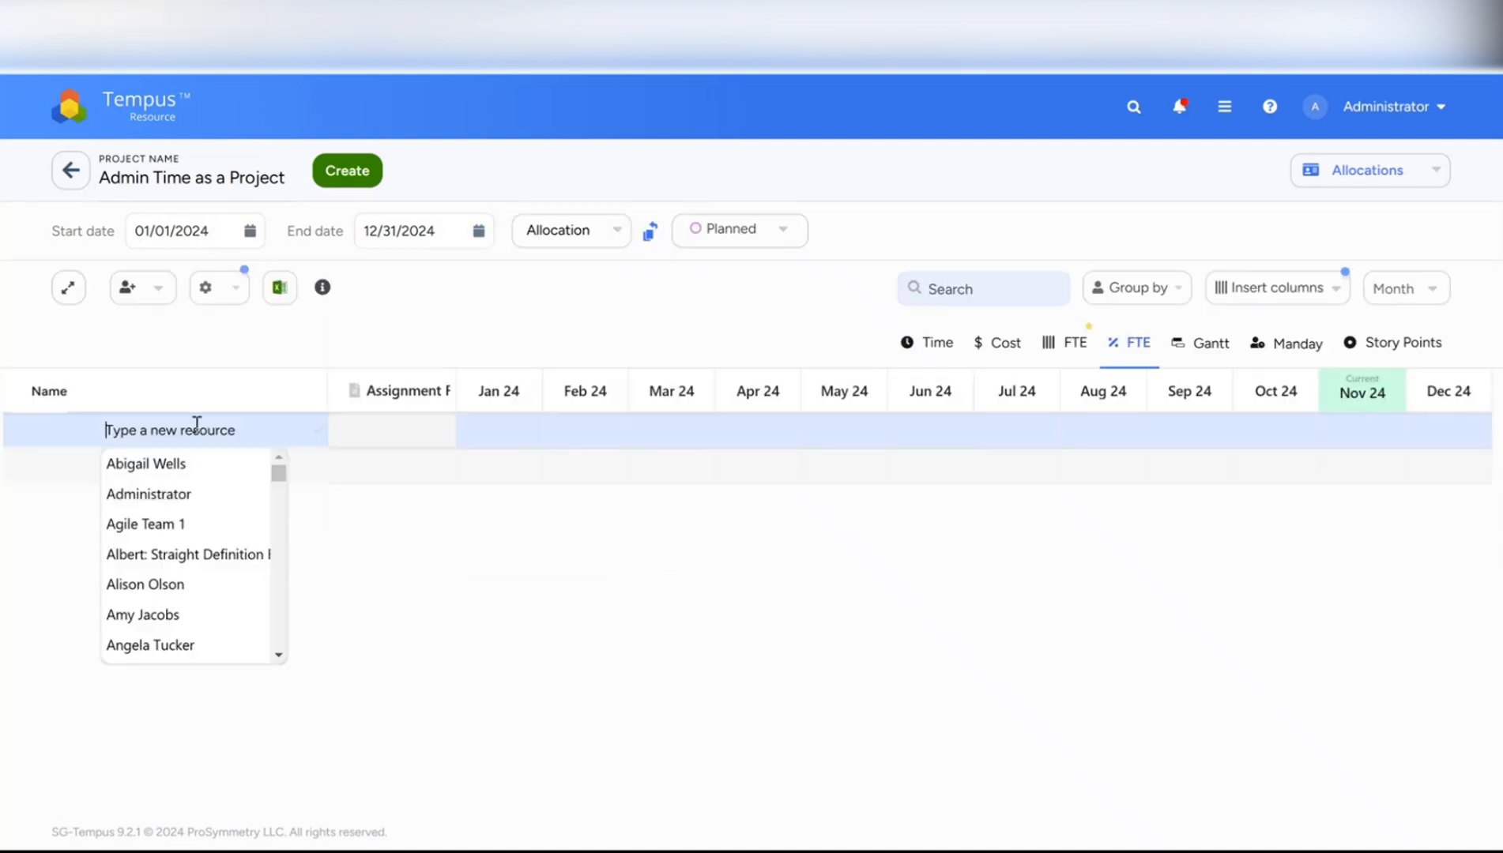
type("burt")
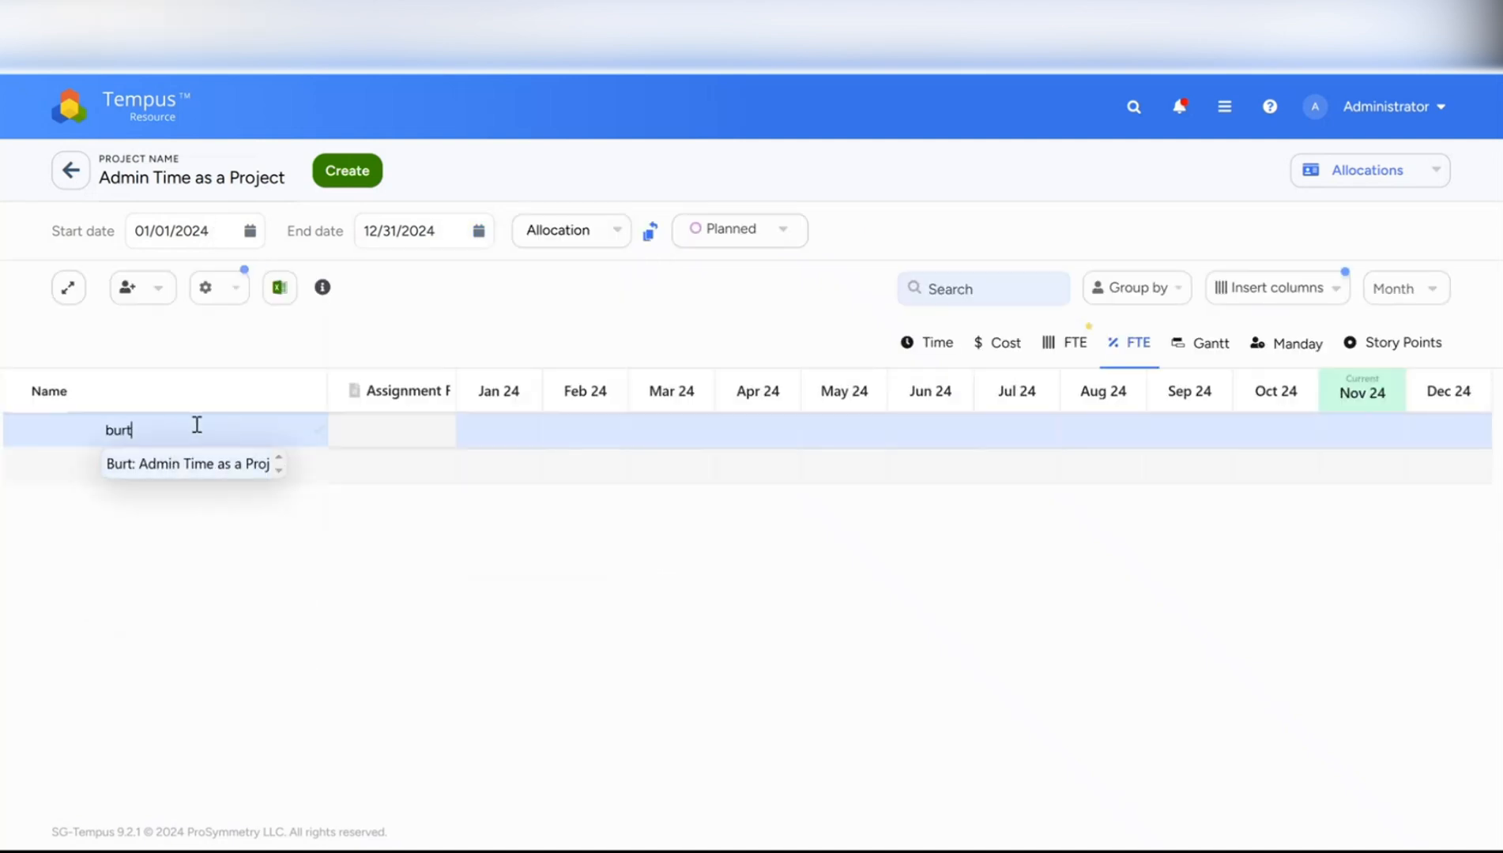
left_click(182, 468)
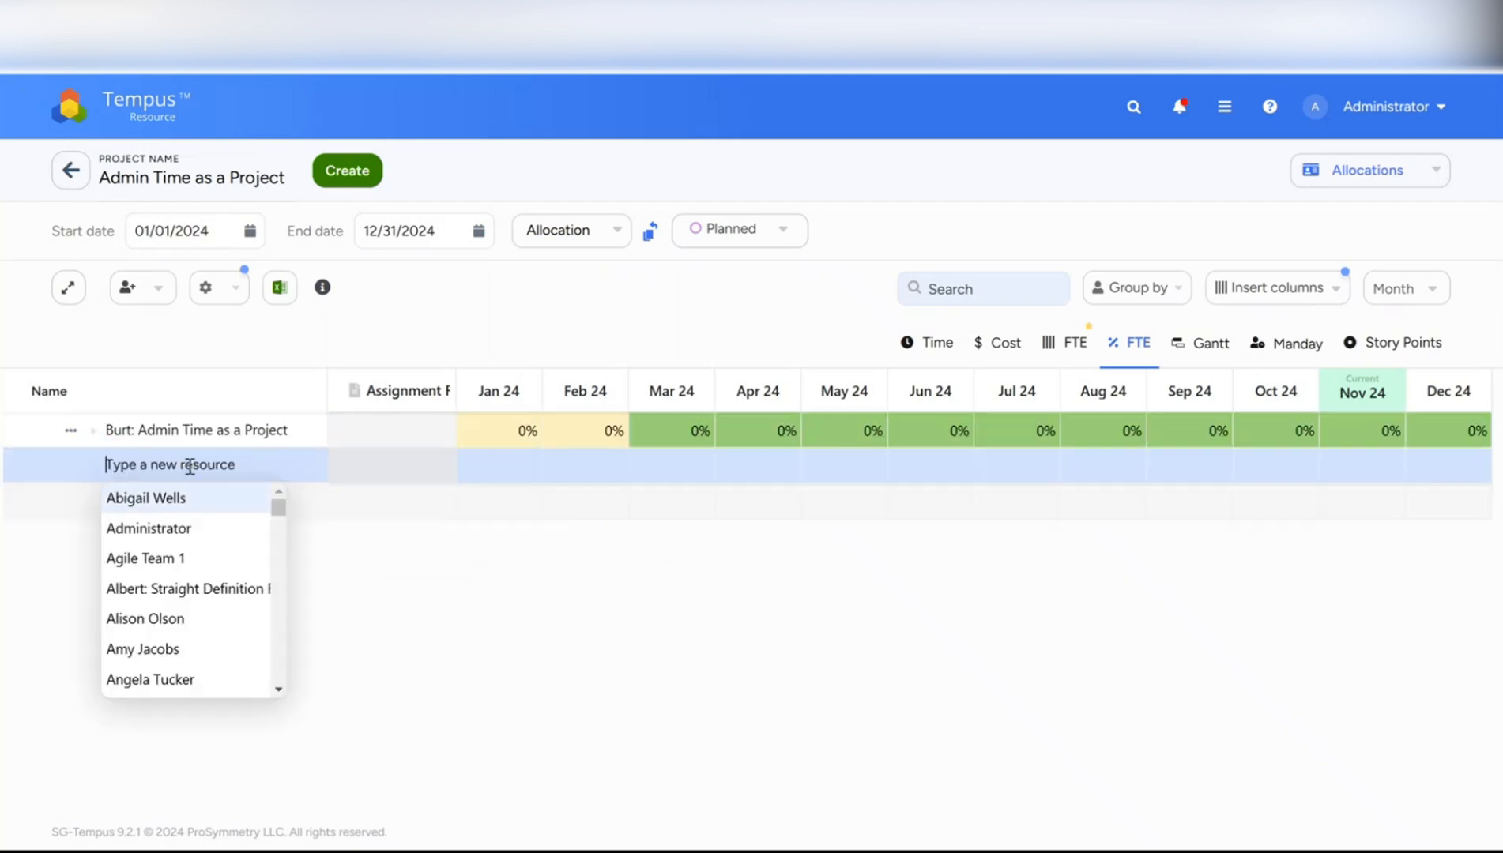
Step: Switch the allocations to FTE and allocate 0.2 FTE to the resource for every month from January to December 2024
left_click(1063, 342)
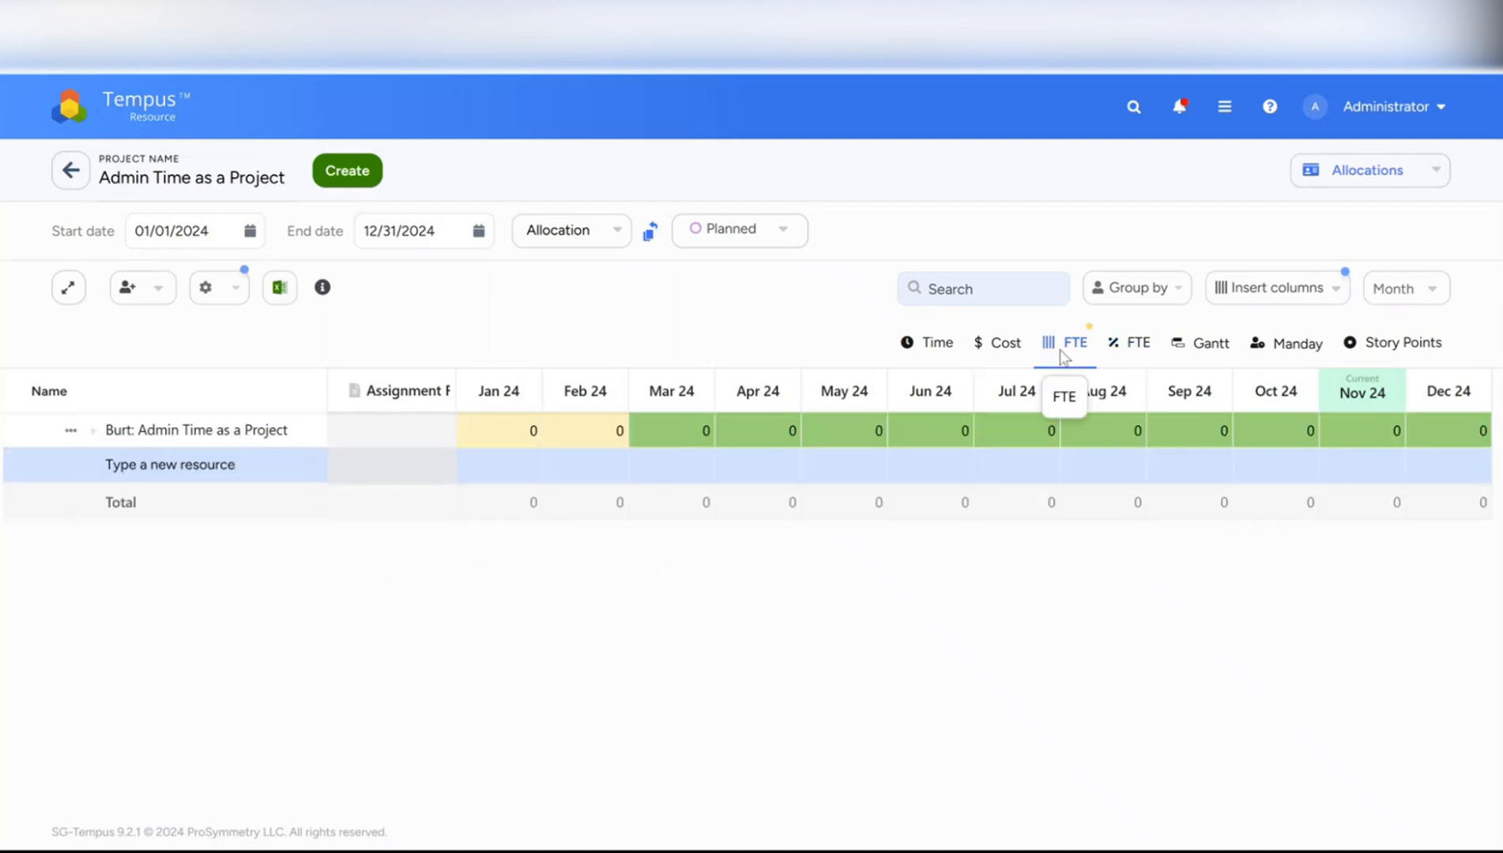
left_click(495, 444)
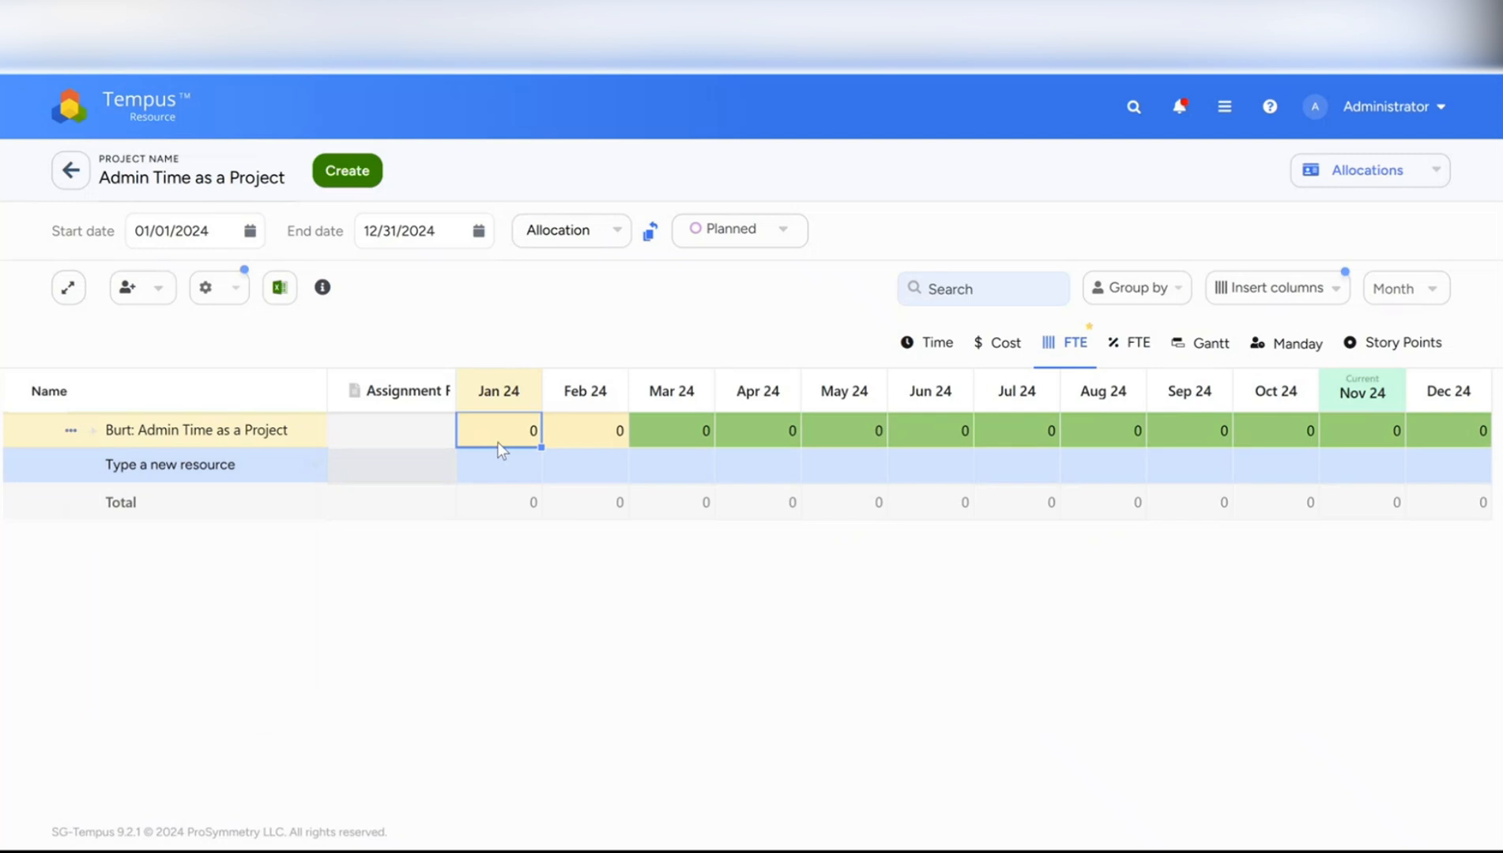
type(".2")
left_click(592, 428)
left_click(511, 440)
left_click_drag(538, 449, 1461, 442)
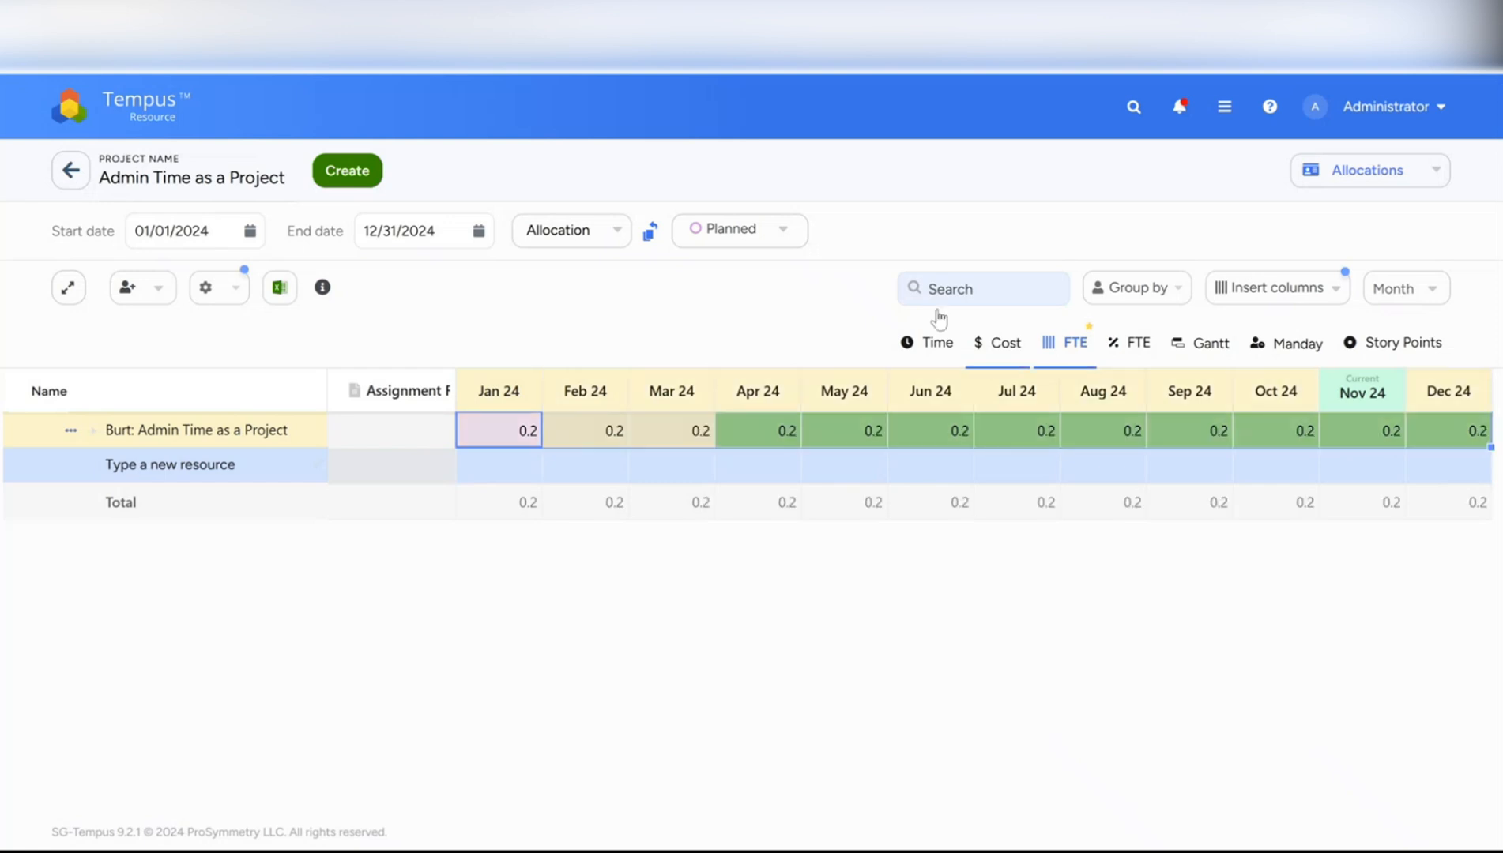
Step: Create the project with its allocations and return to the home page
left_click(344, 174)
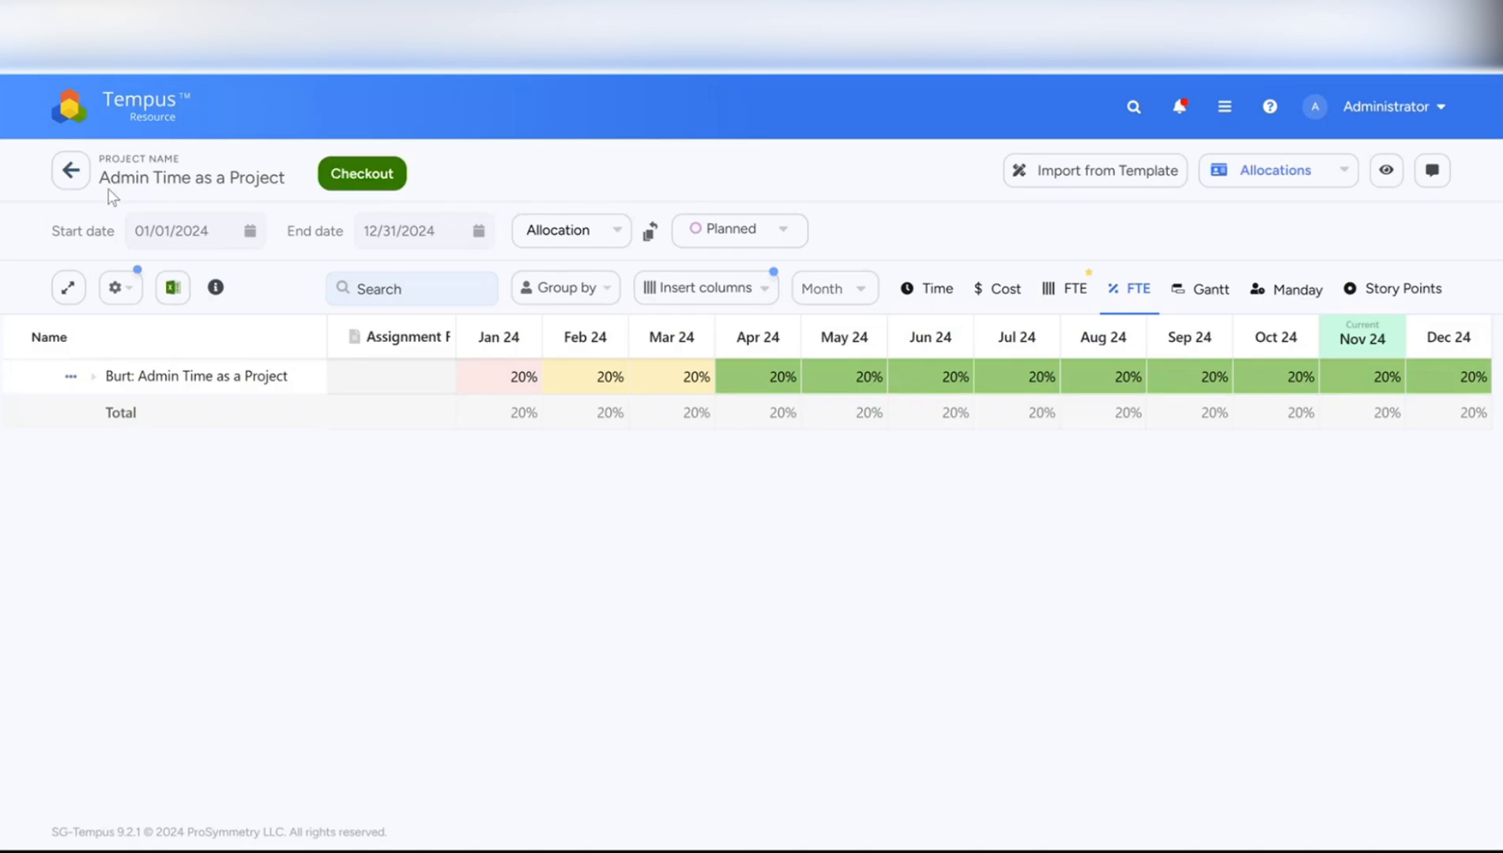
left_click(143, 101)
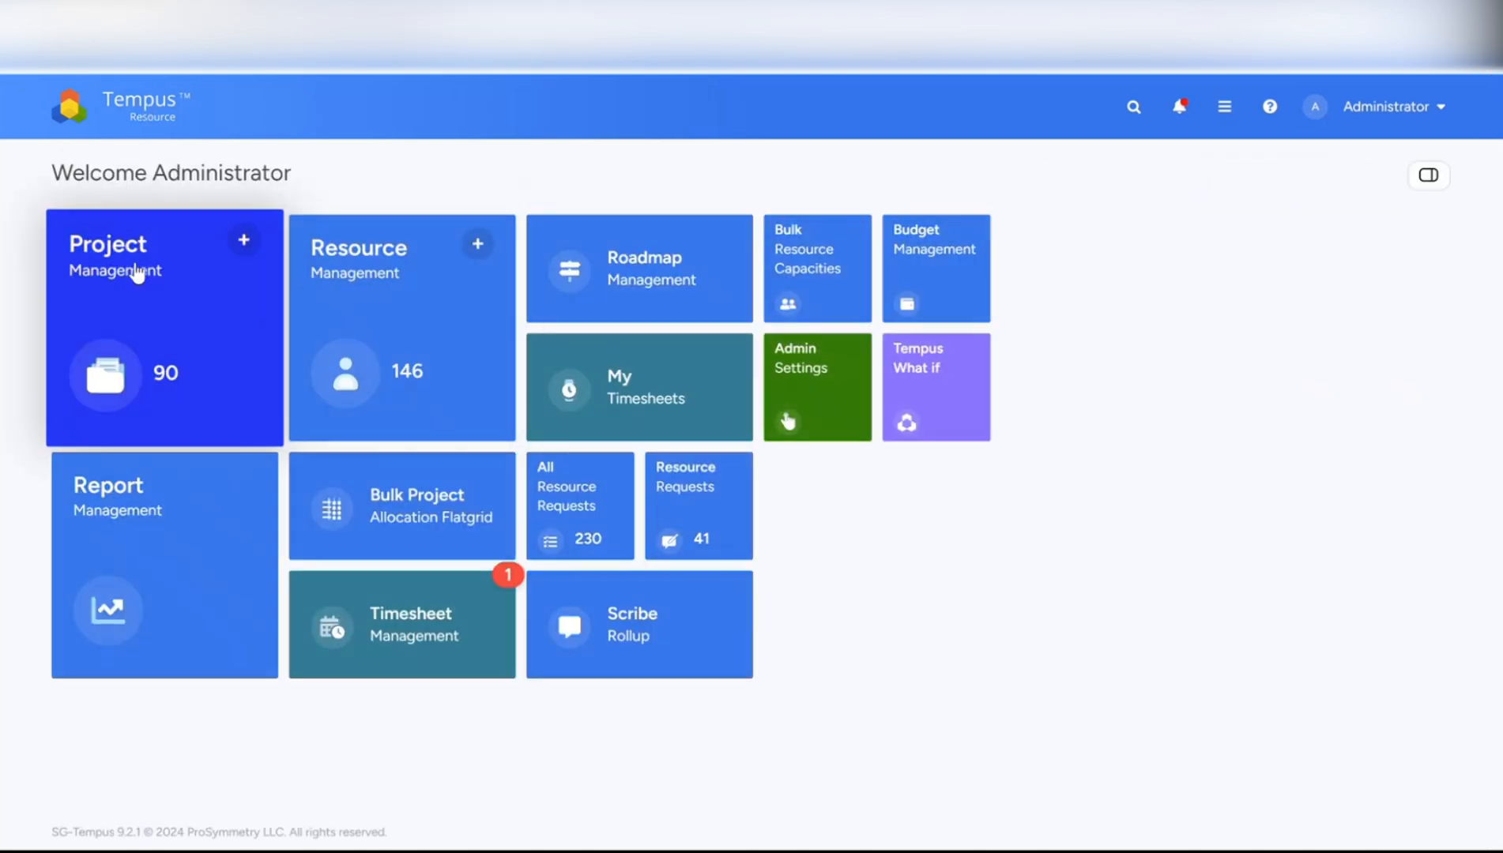
Step: Find the resource labelled "Admin Time as a Project" in resource management and open its capacity page
left_click(409, 296)
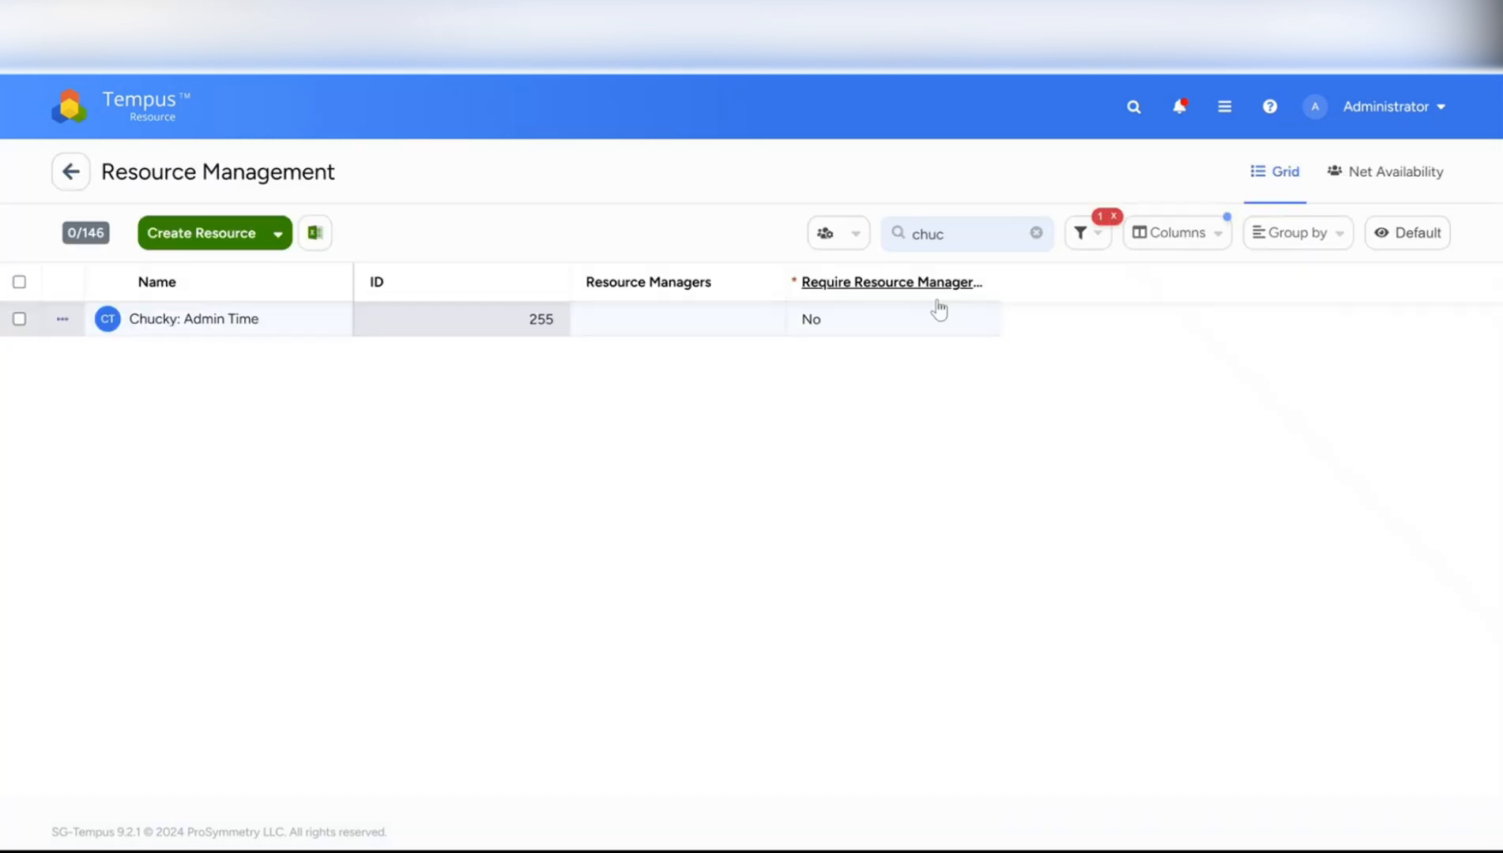
double_click(917, 231)
type("surt")
left_click(211, 320)
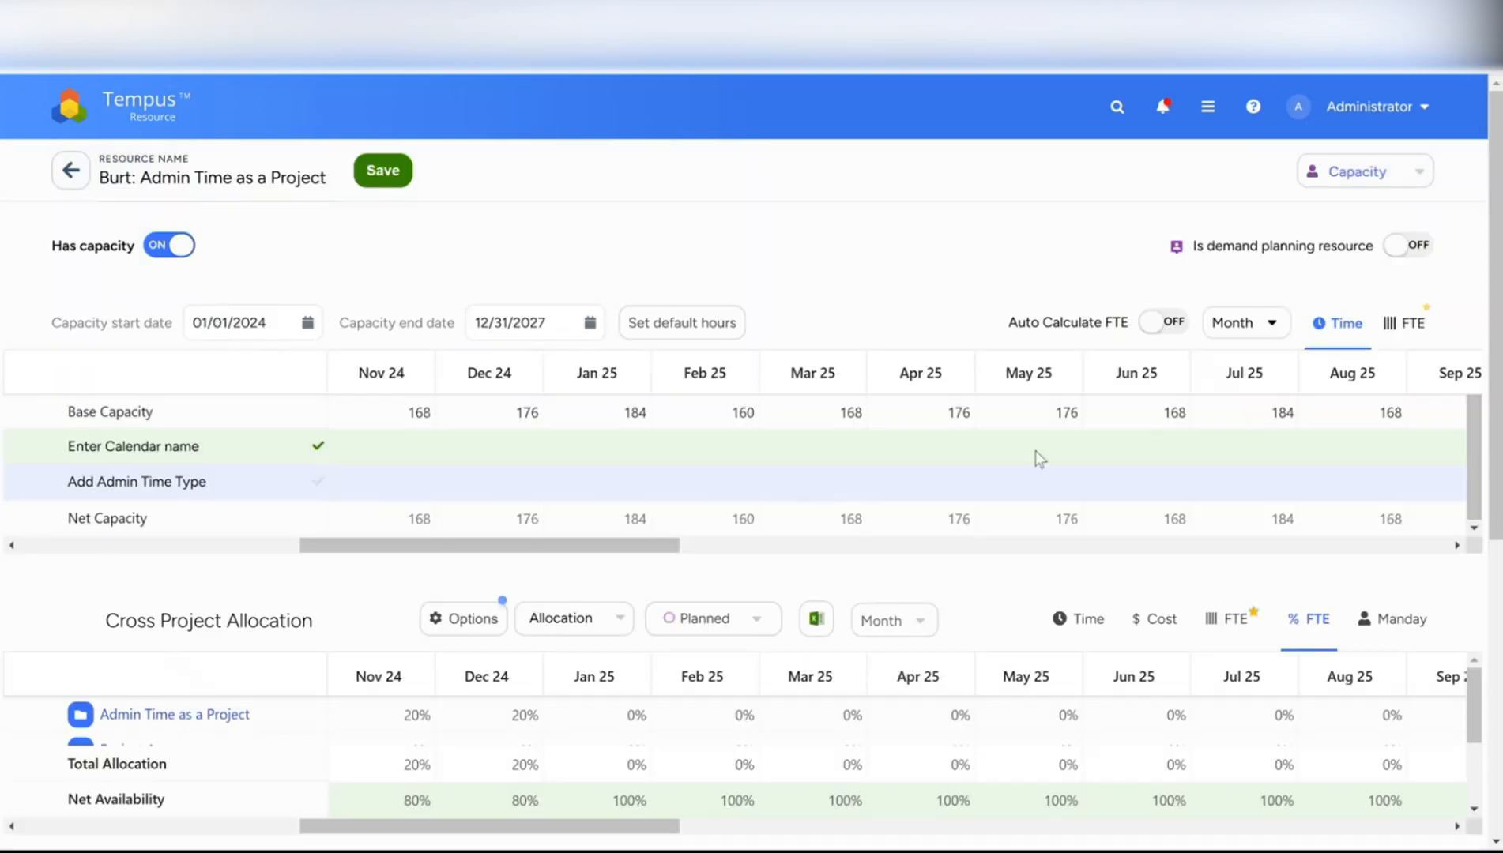
Step: Show the resource's capacity and cross project allocation in FTE and review both from January 2024 onward
left_click(1385, 336)
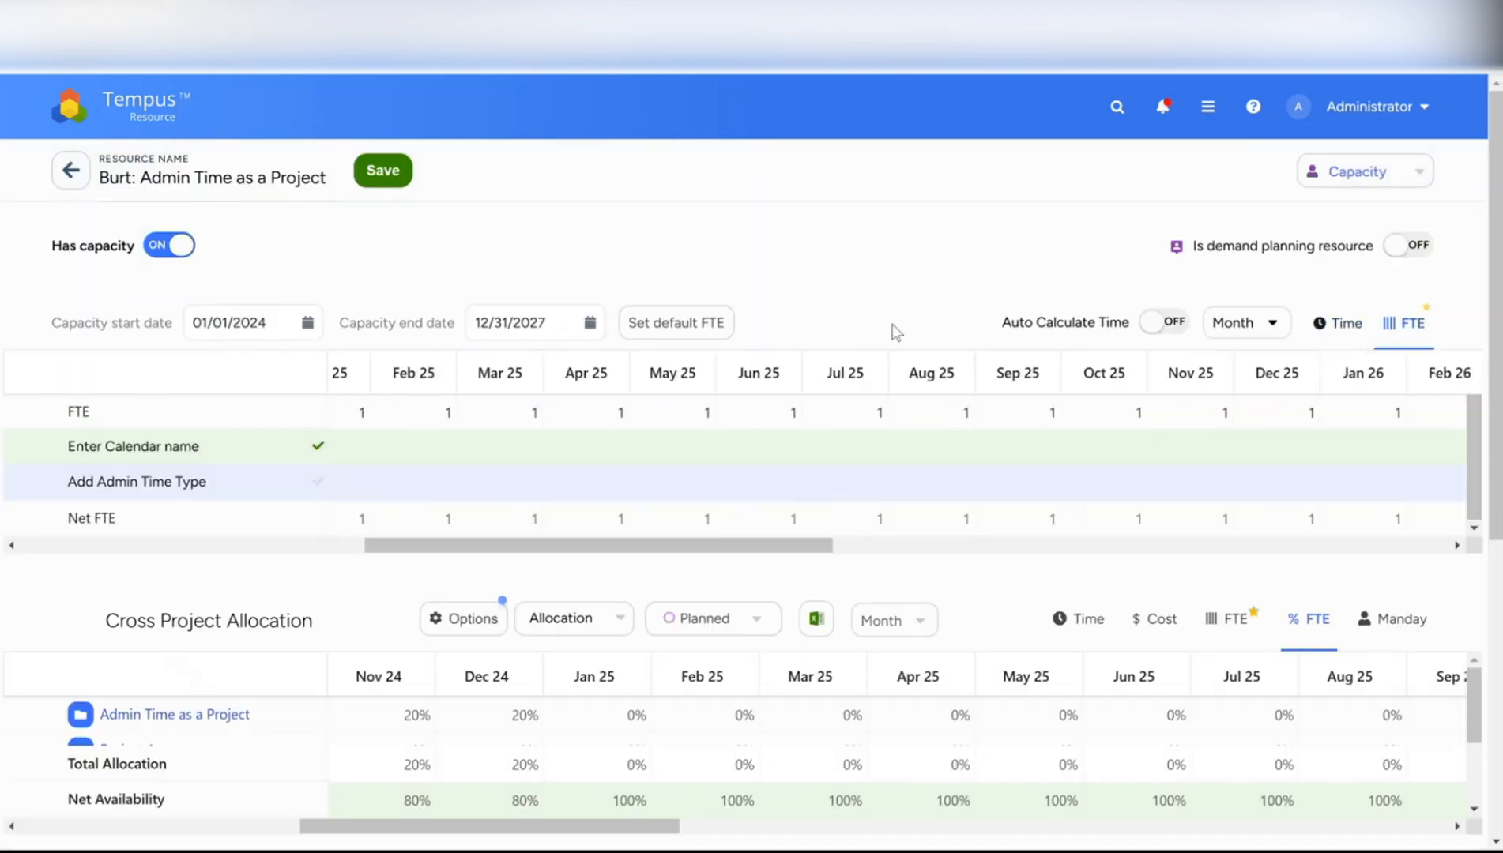
left_click(466, 515)
left_click_drag(474, 545, 70, 522)
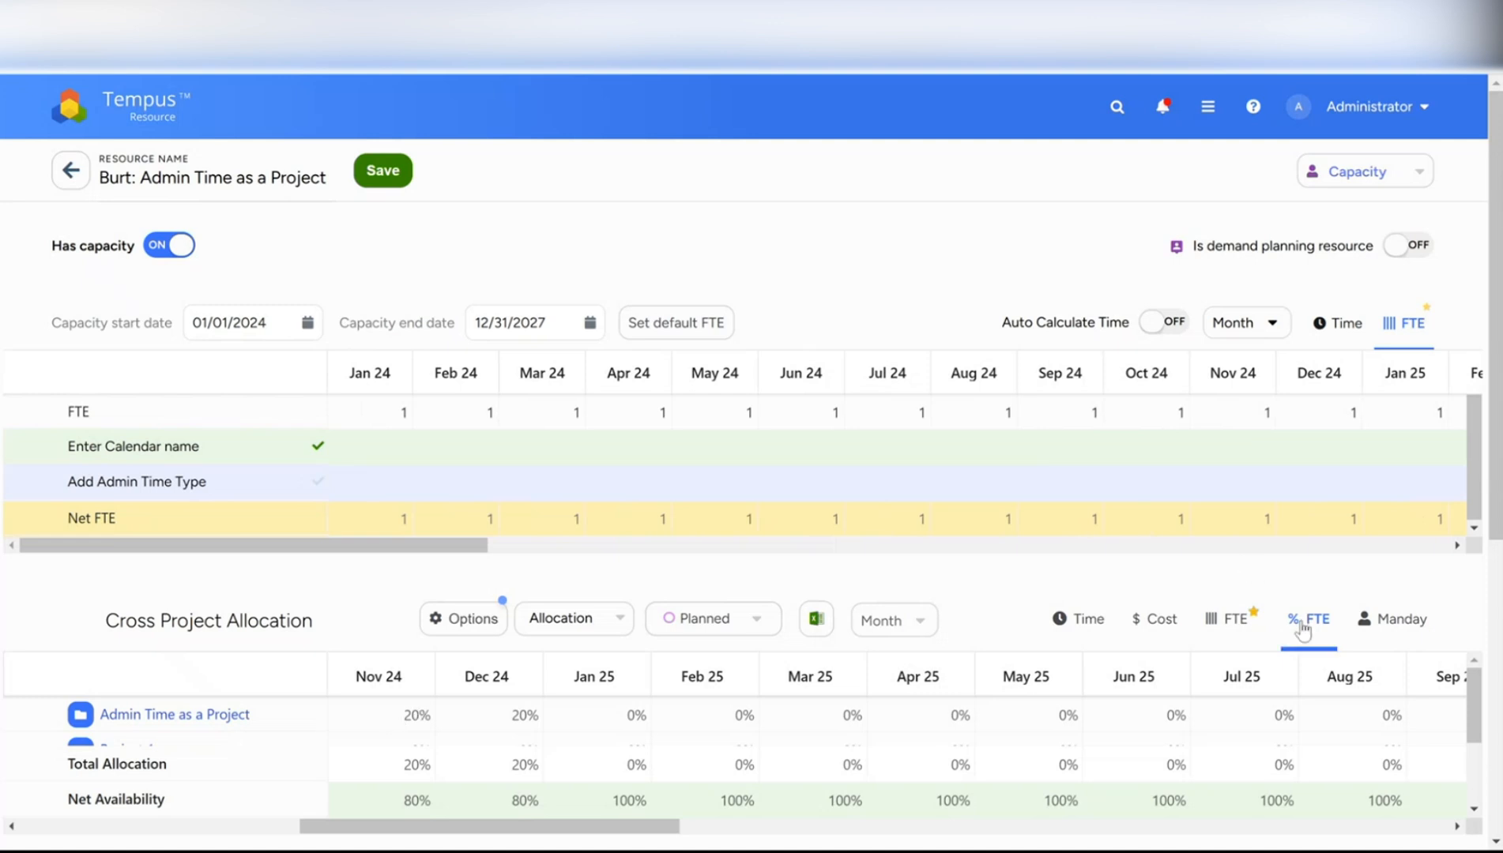
left_click(1230, 620)
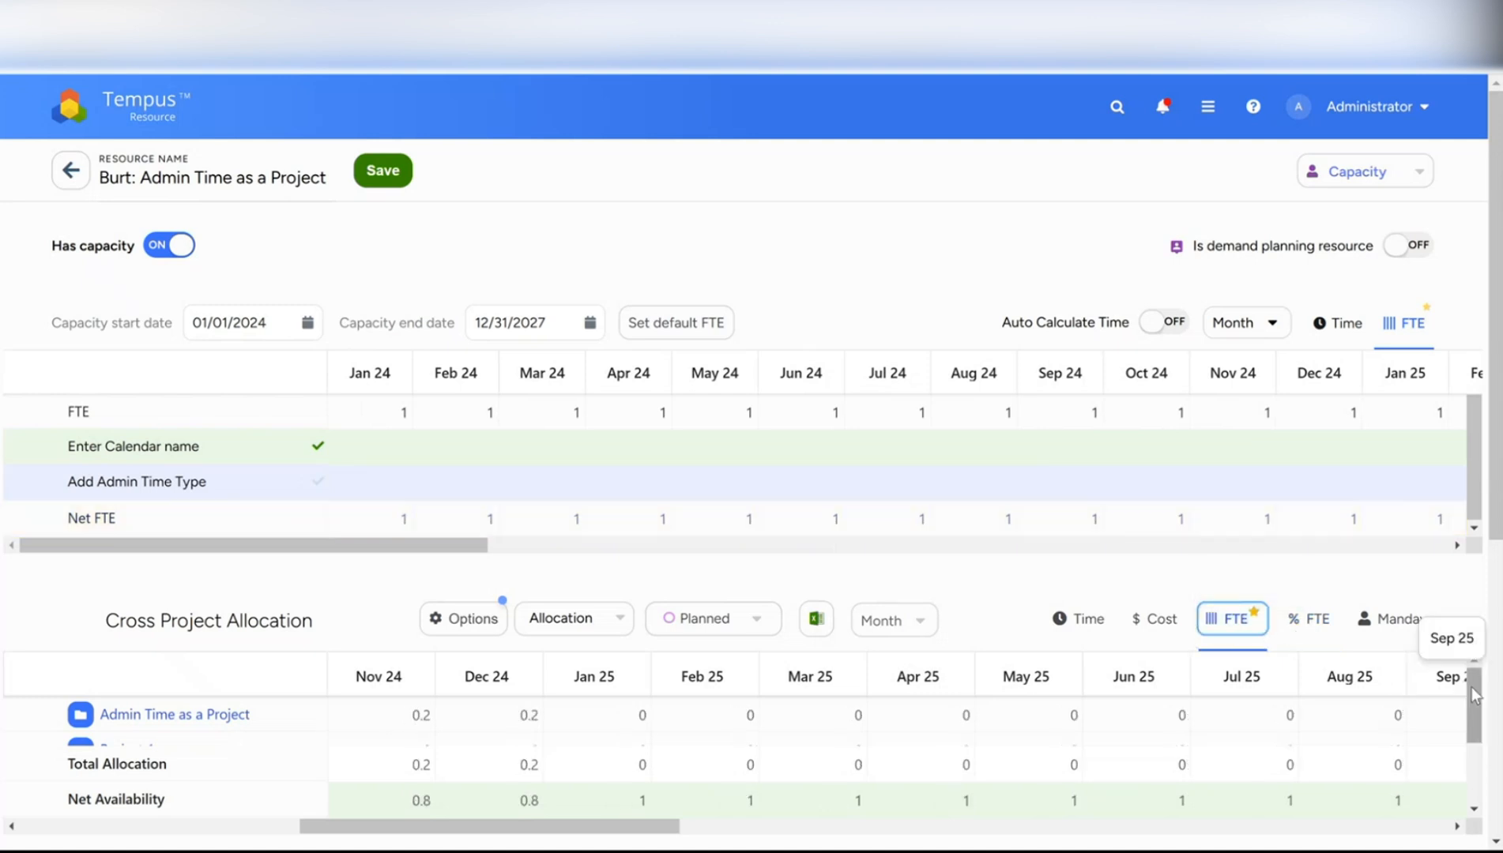
left_click_drag(1471, 695, 1490, 770)
left_click_drag(620, 832, 342, 837)
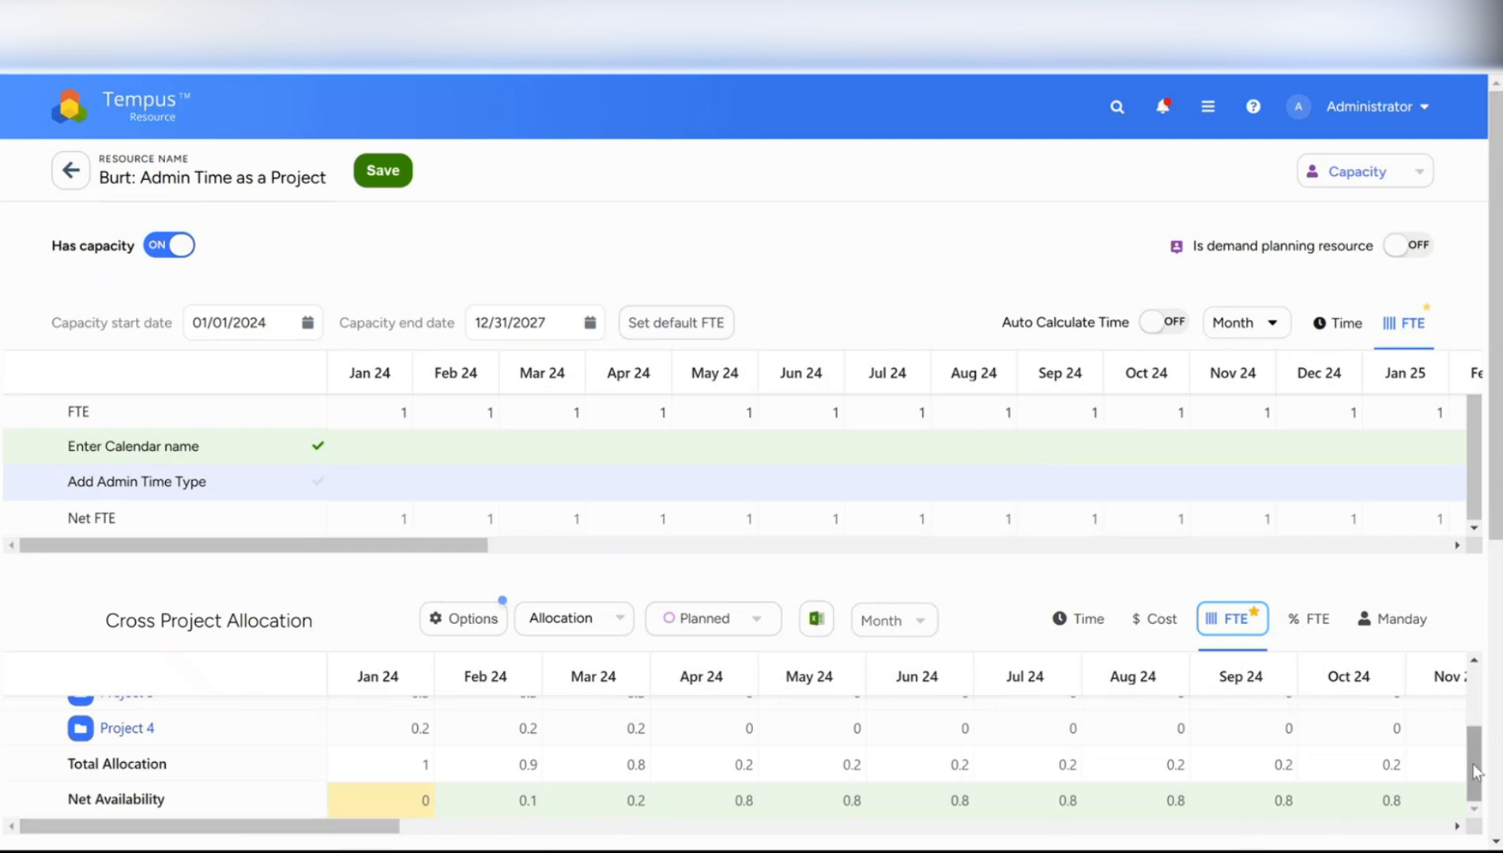
left_click_drag(1474, 744, 1486, 687)
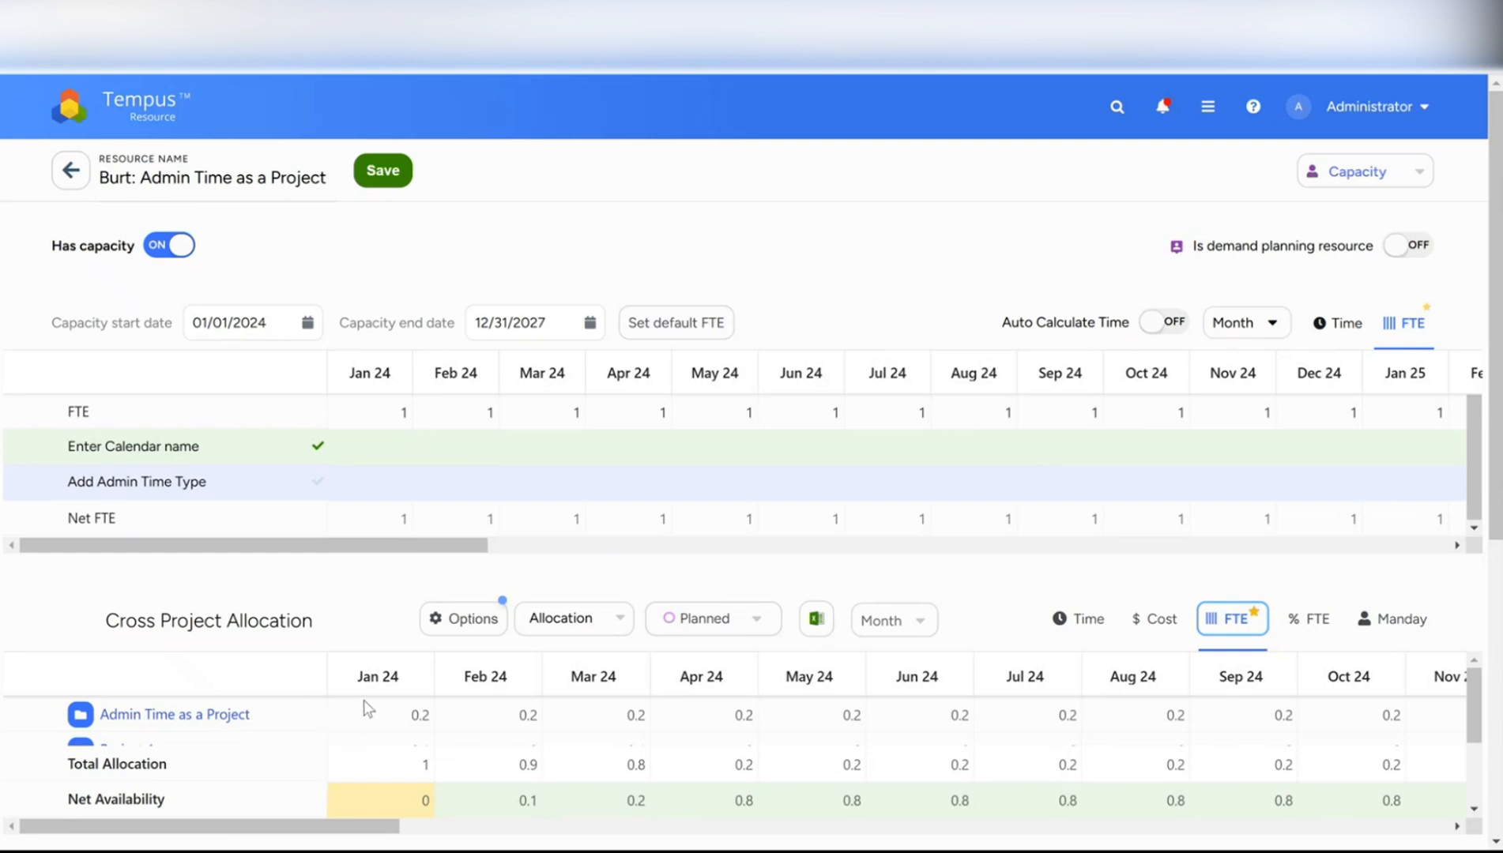
Step: Open the bulk project allocation flatgrid and apply the saved "Capacity Models" view
left_click(160, 117)
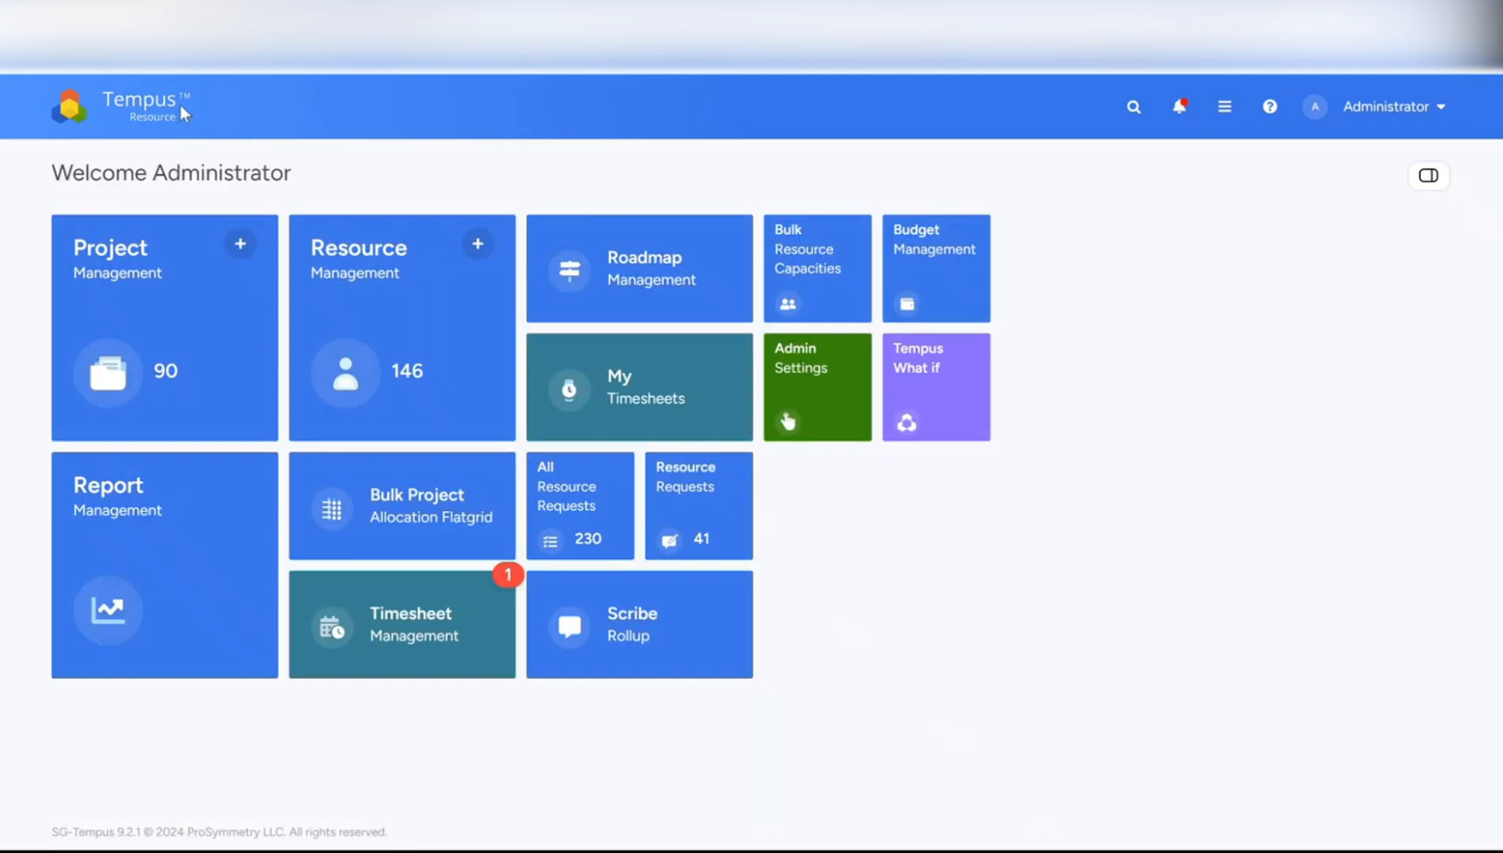
left_click(397, 518)
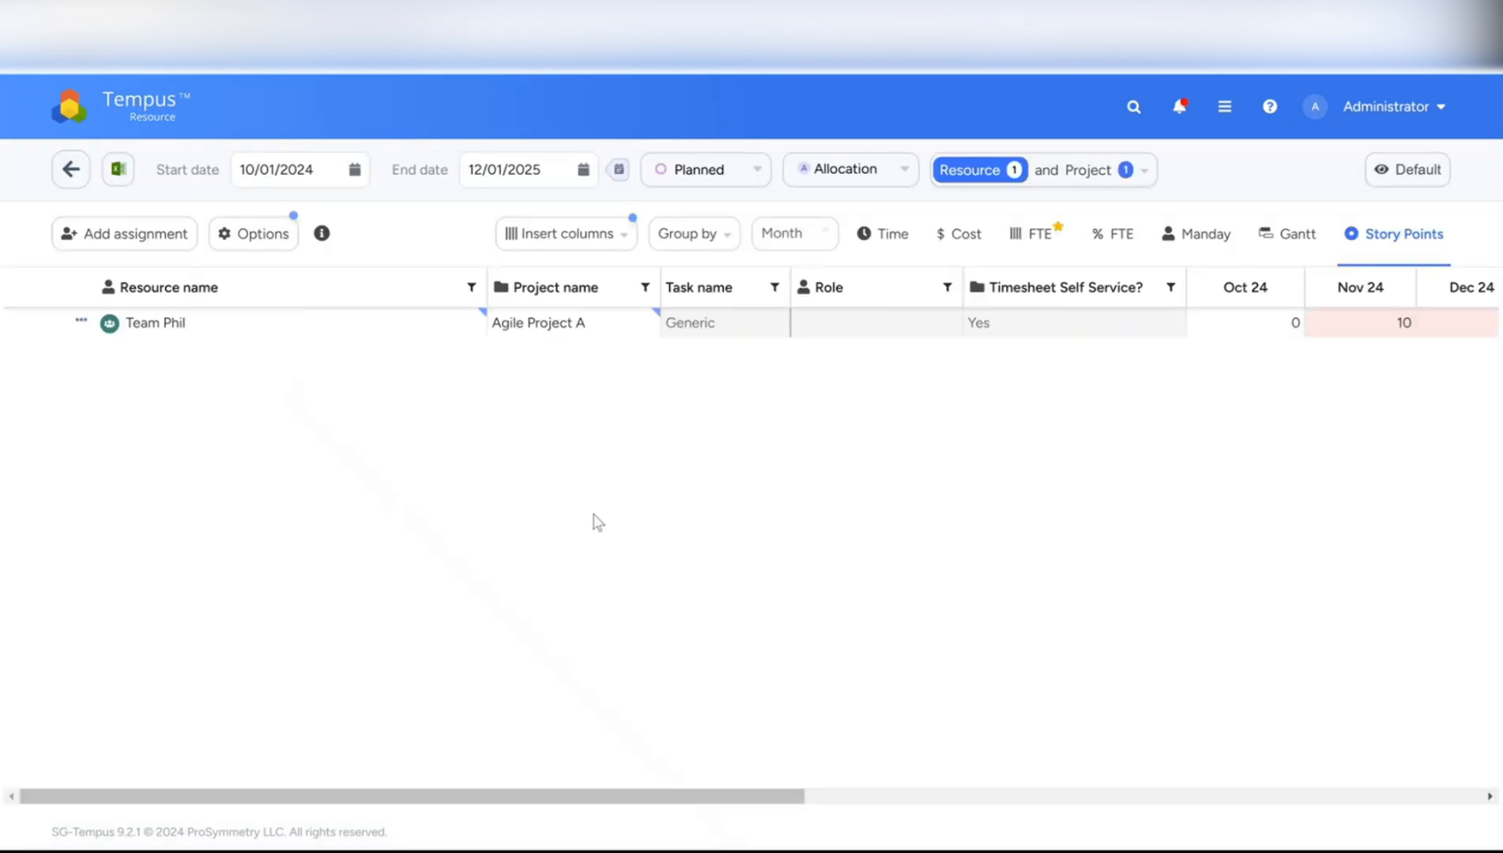
left_click(1026, 181)
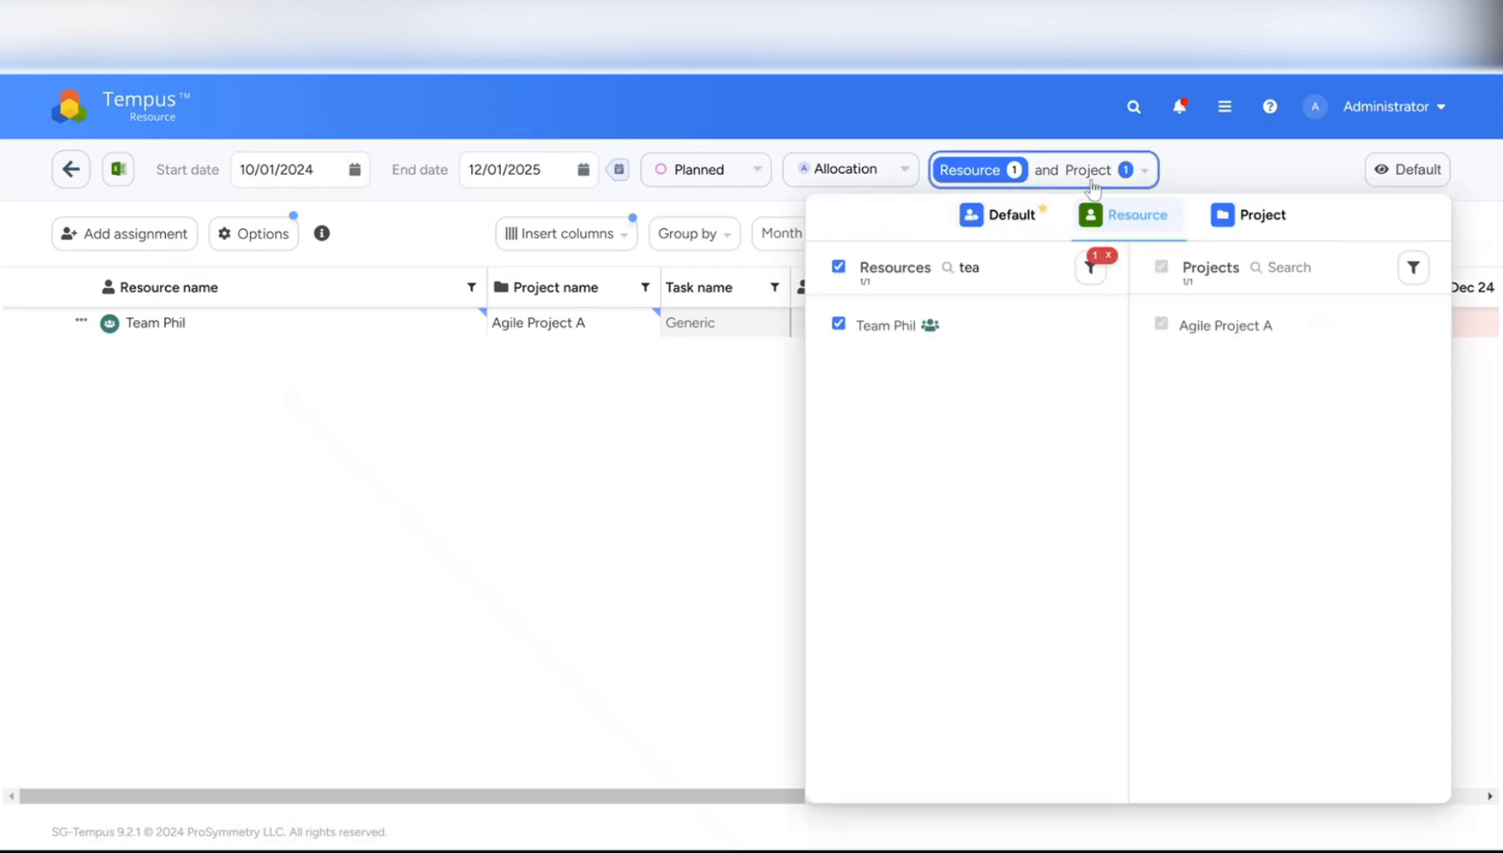
left_click(1398, 170)
scroll(1232, 434, "down", 2)
left_click(1232, 440)
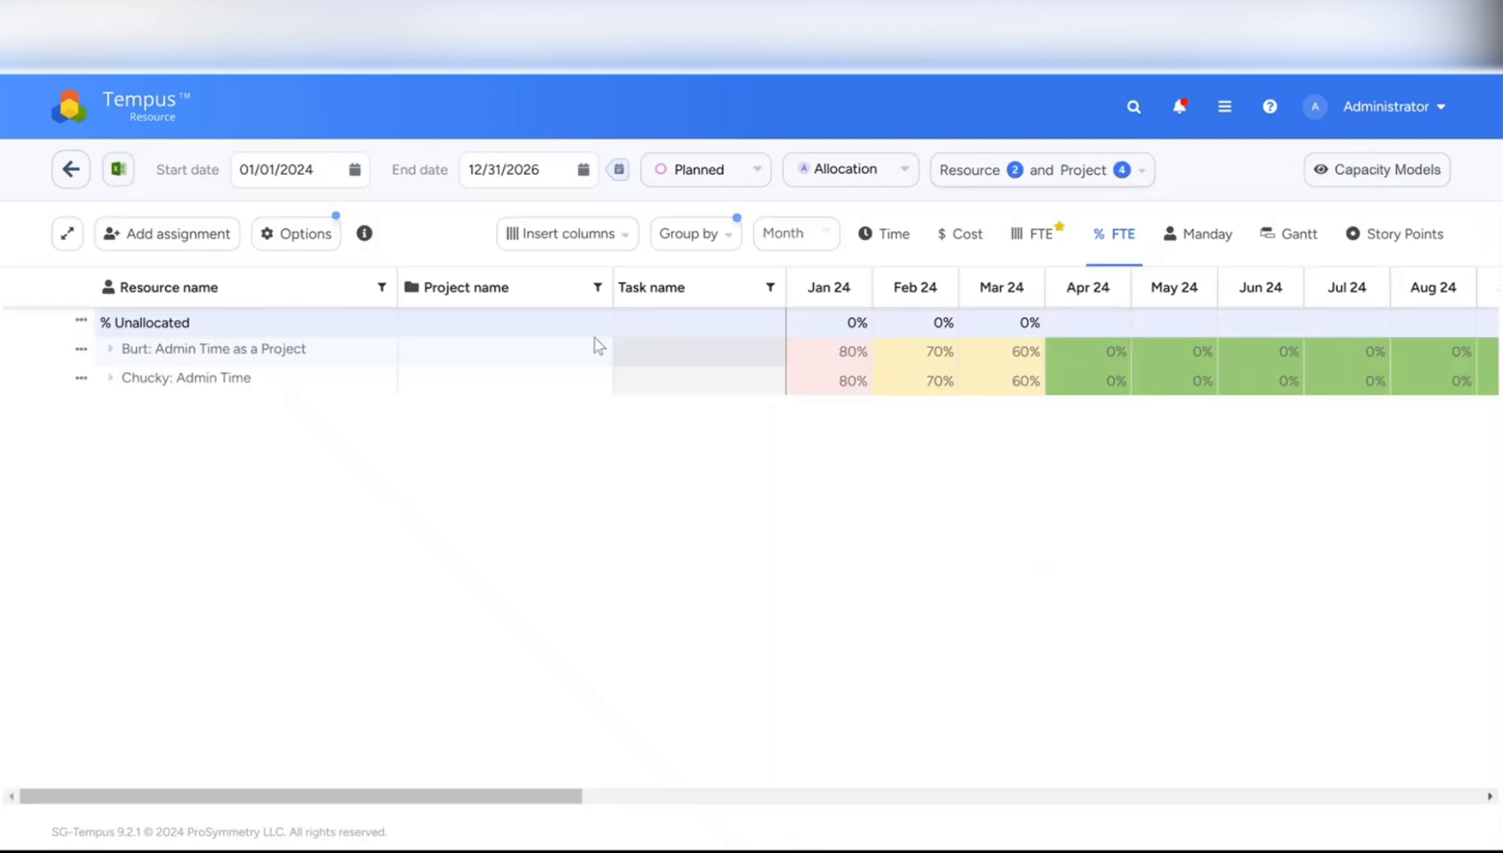
Step: Add the project "Admin Time as a Project" to the projects selected for the allocation grid
left_click(1004, 172)
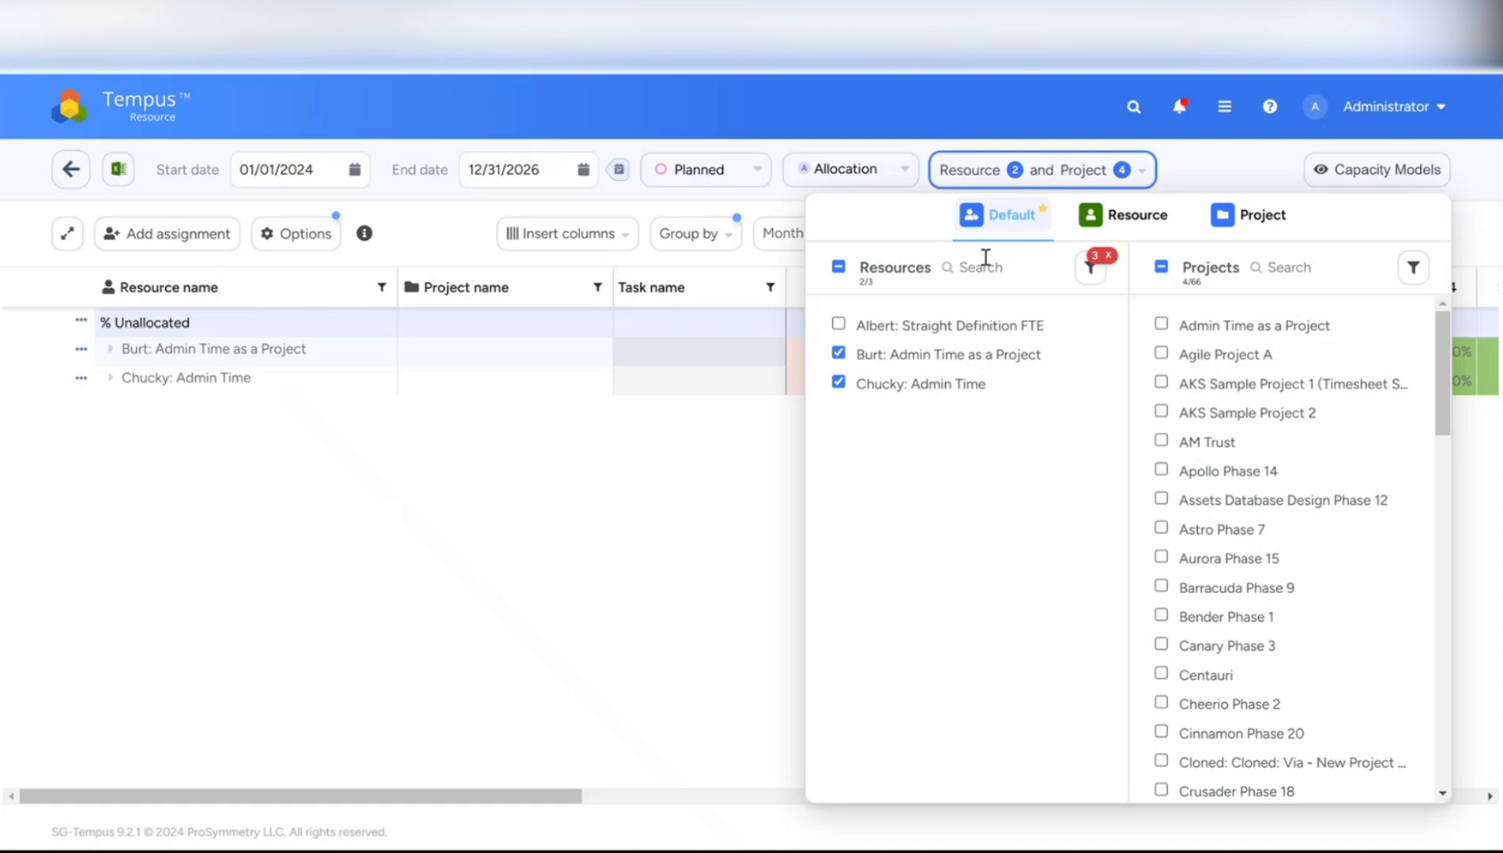
left_click(1283, 267)
left_click(1160, 324)
left_click(648, 523)
left_click(762, 207)
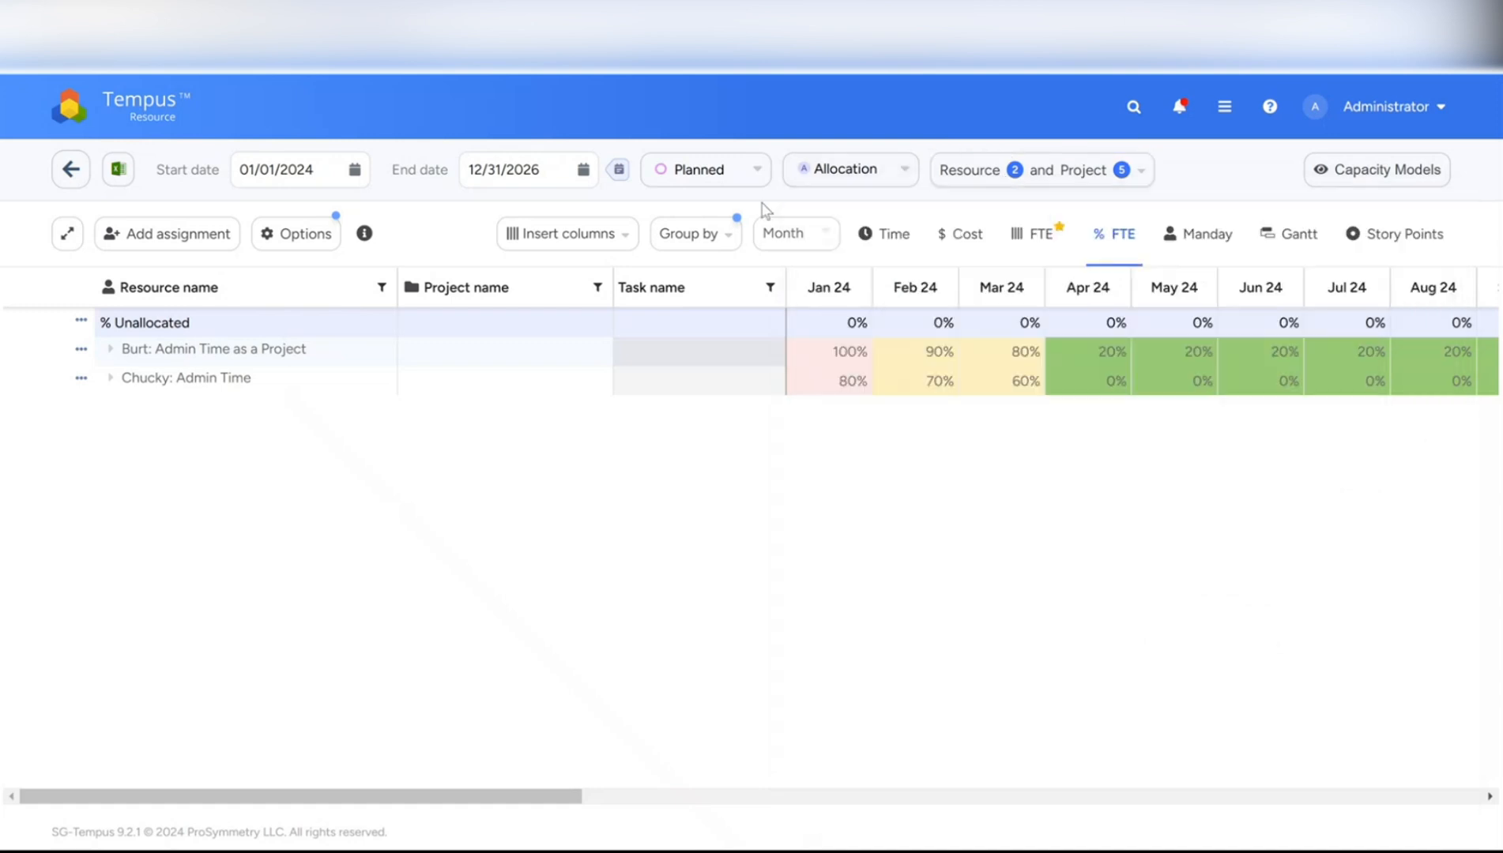
Step: Check the grid's group-by fields and its display options for heatmap, net availability and allocation percentage
left_click(713, 237)
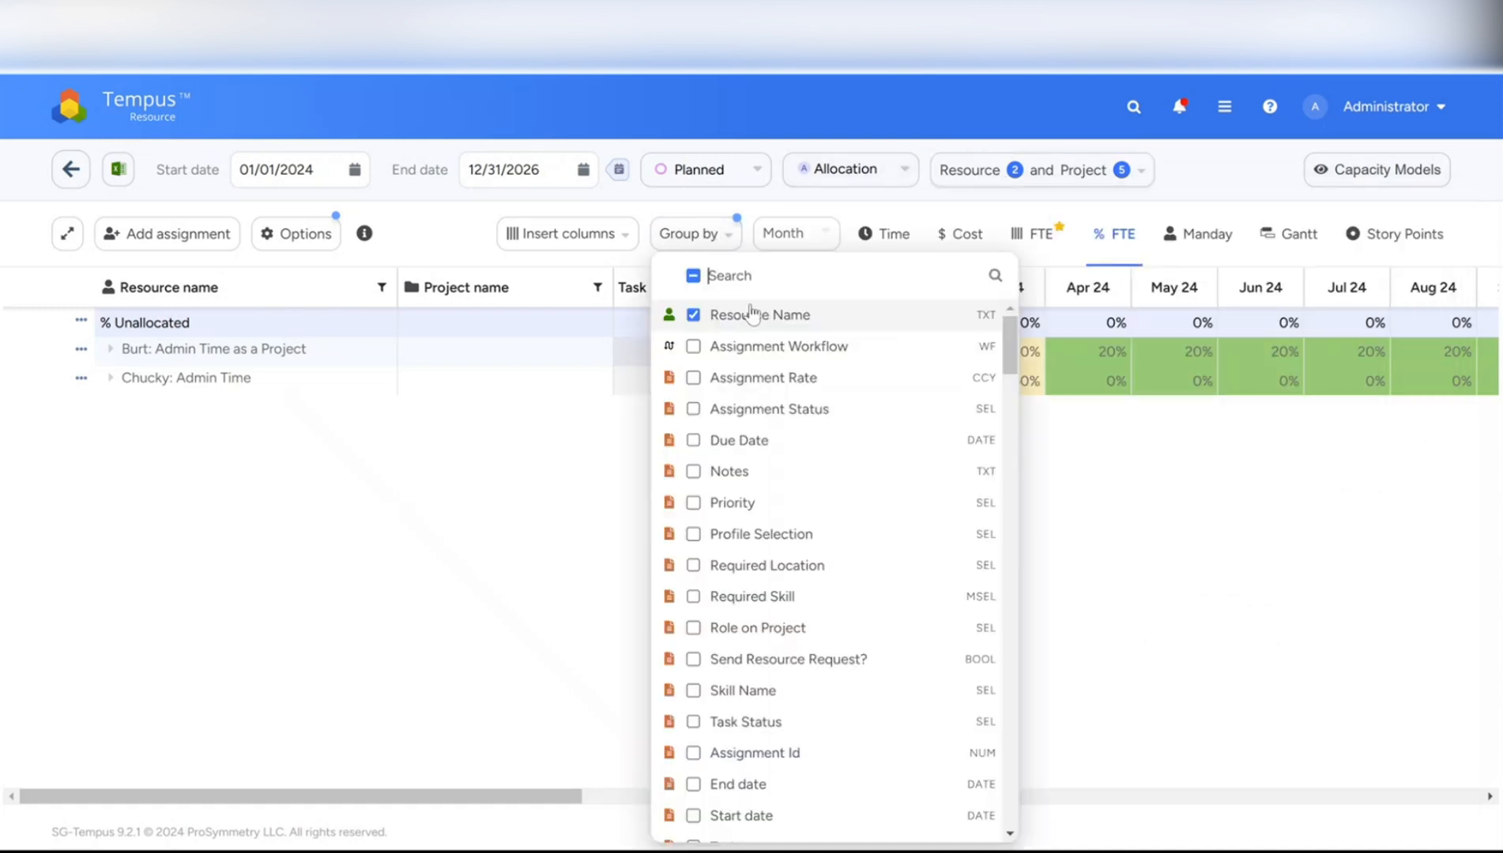
left_click(612, 198)
left_click(297, 233)
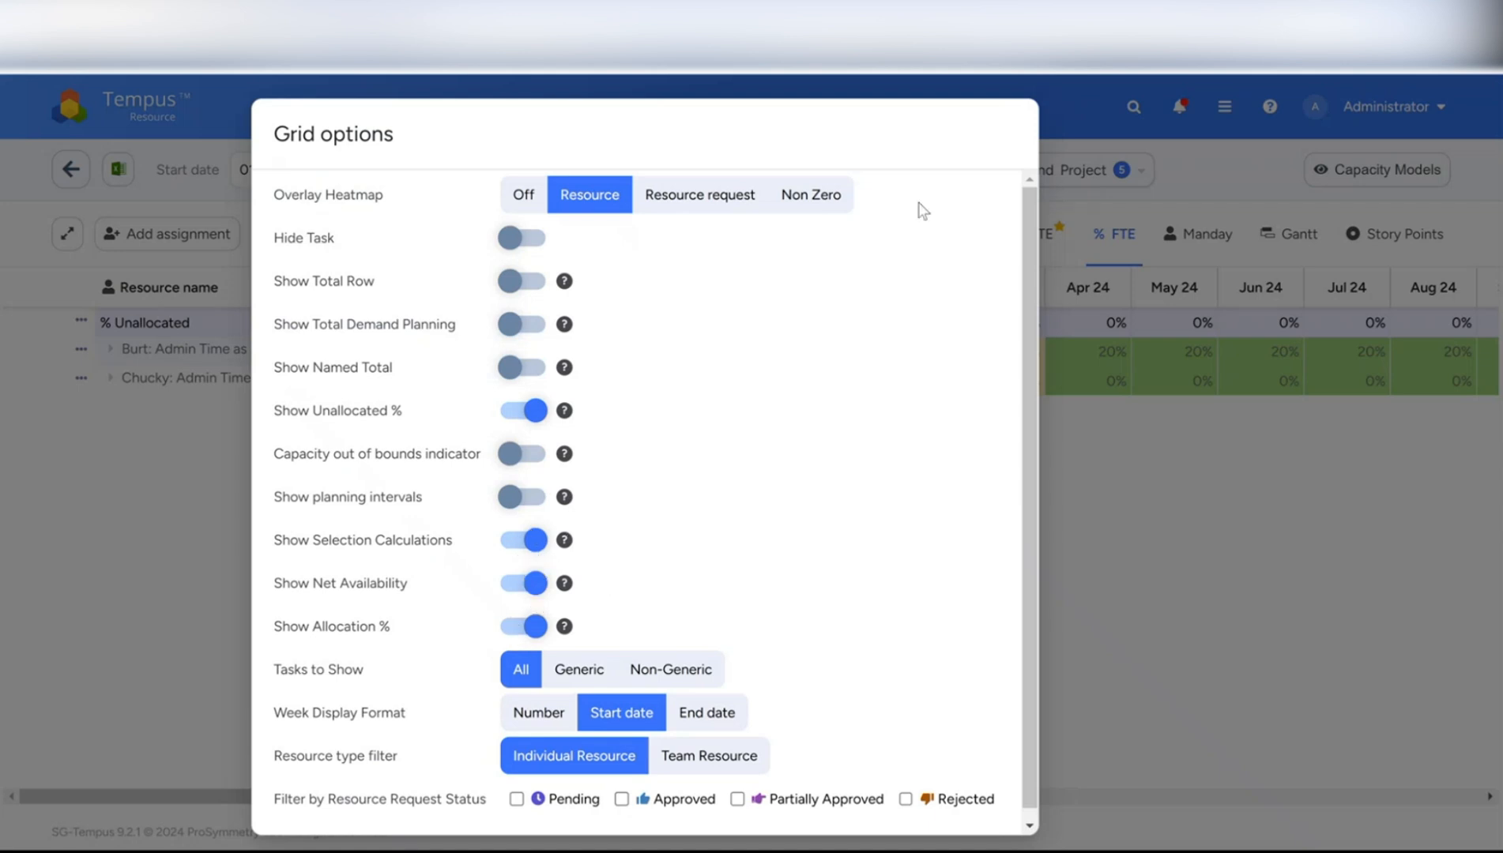
left_click(1079, 117)
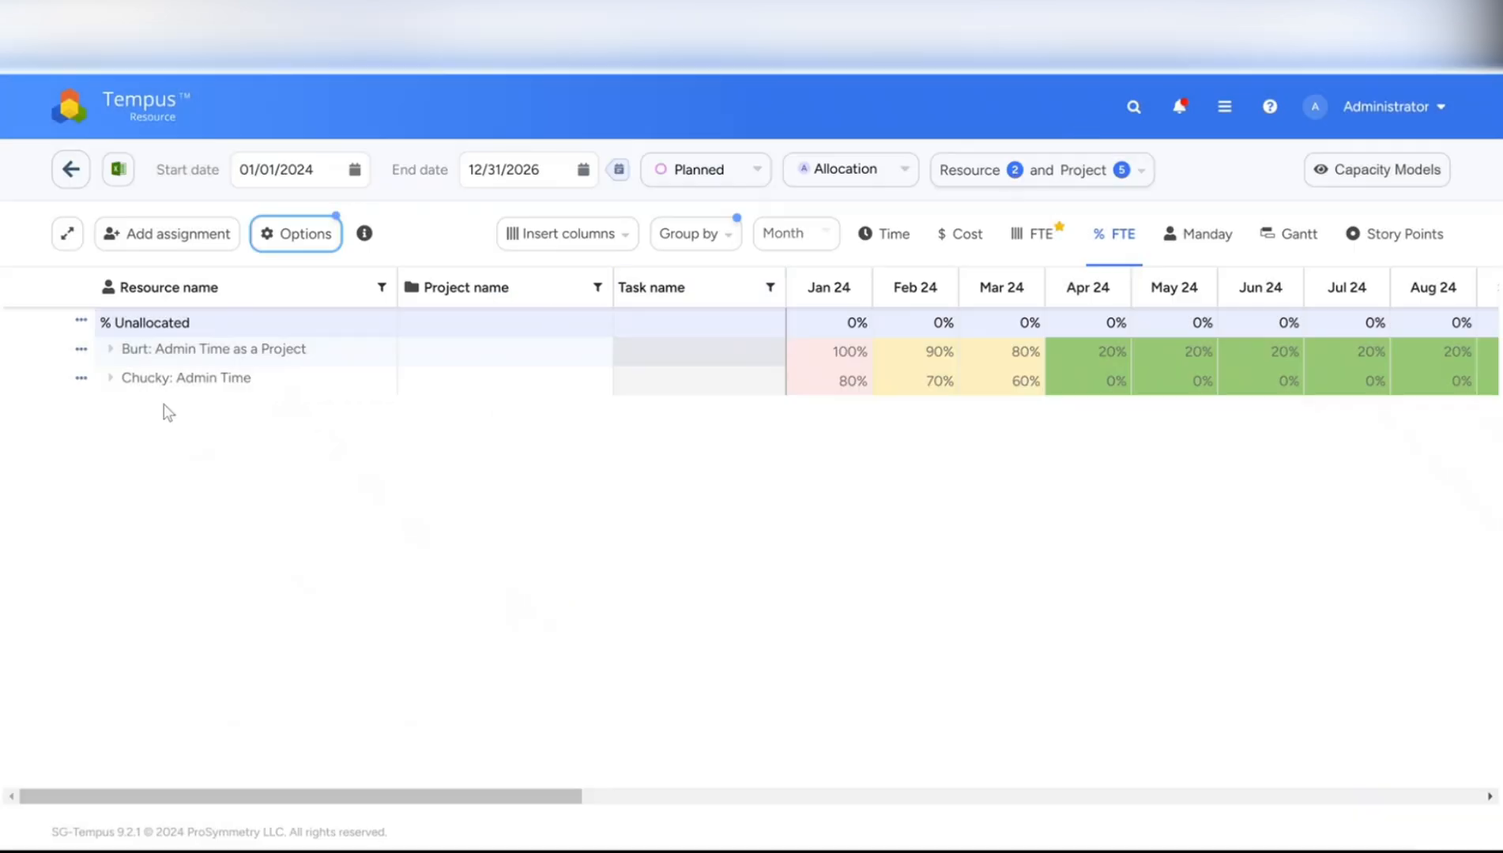
Step: Expand the resource labelled "Admin Time" and compare its January 2024 project allocations with its allocation percentage and net availability
left_click(112, 378)
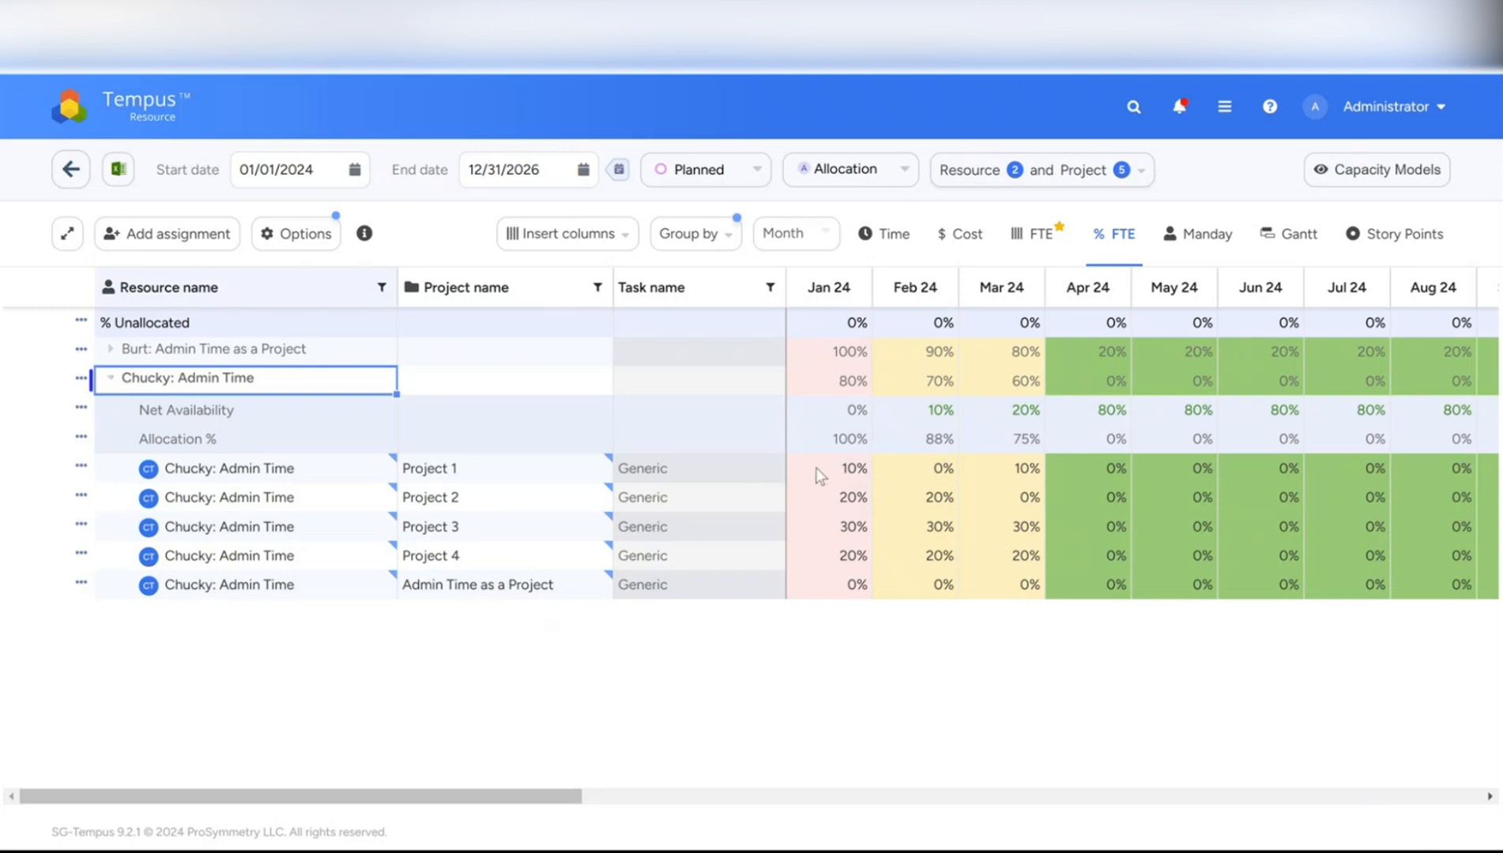
left_click(825, 444)
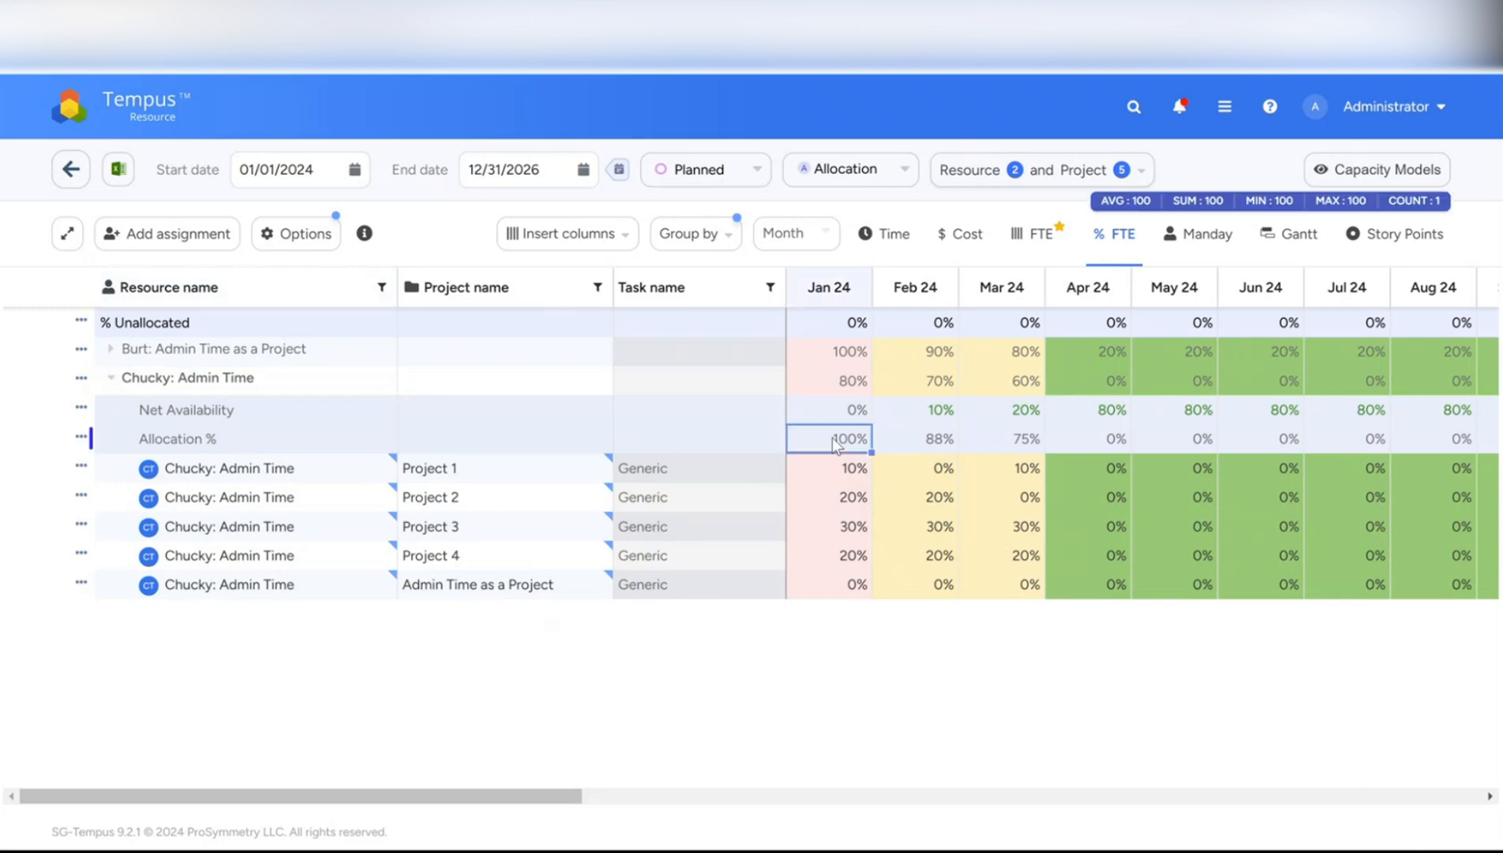
left_click(833, 467)
left_click_drag(833, 466, 850, 558)
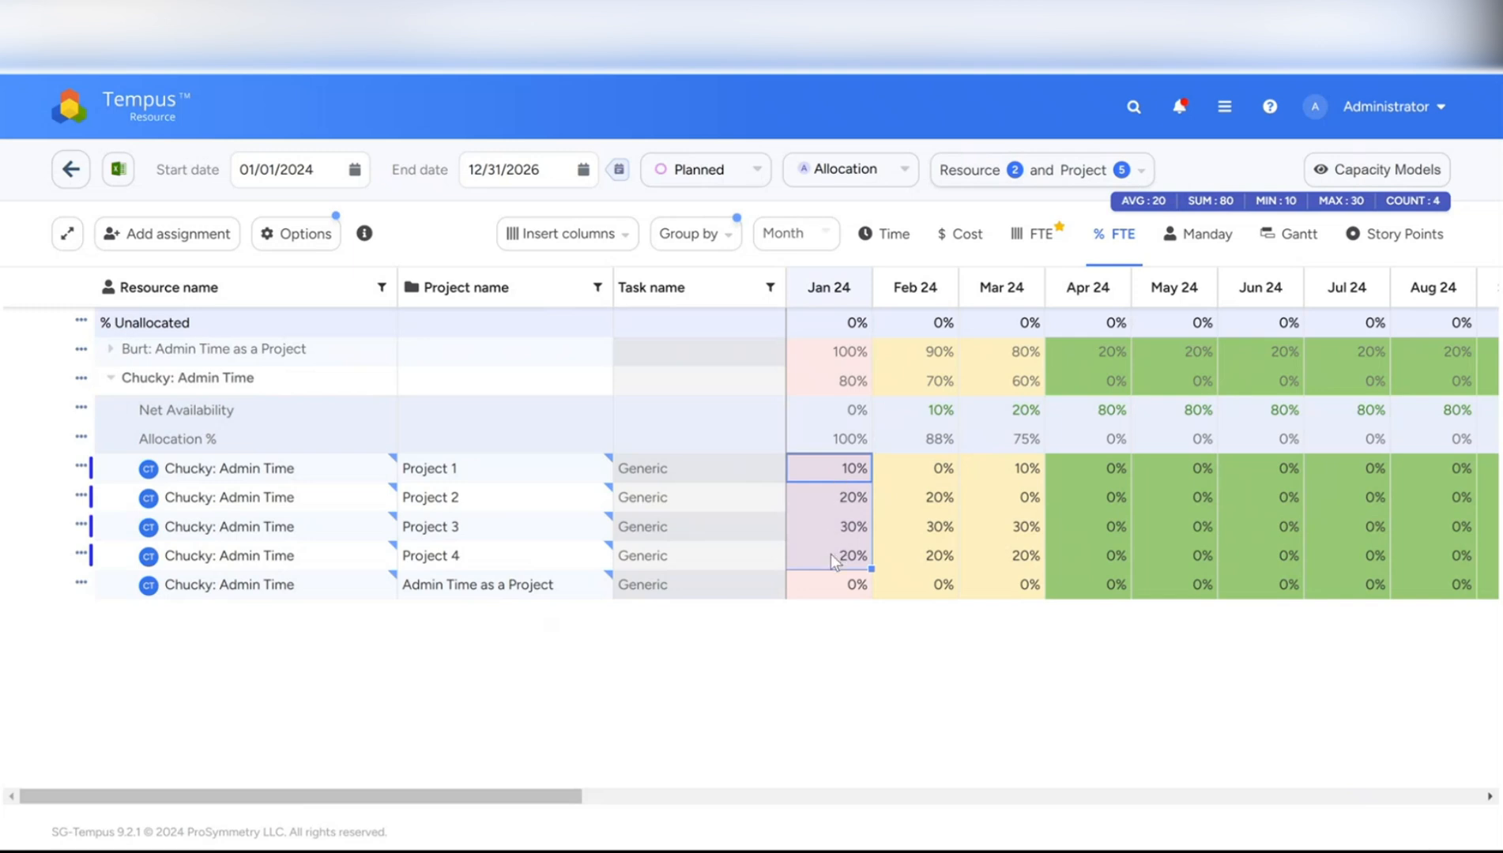
left_click(855, 444)
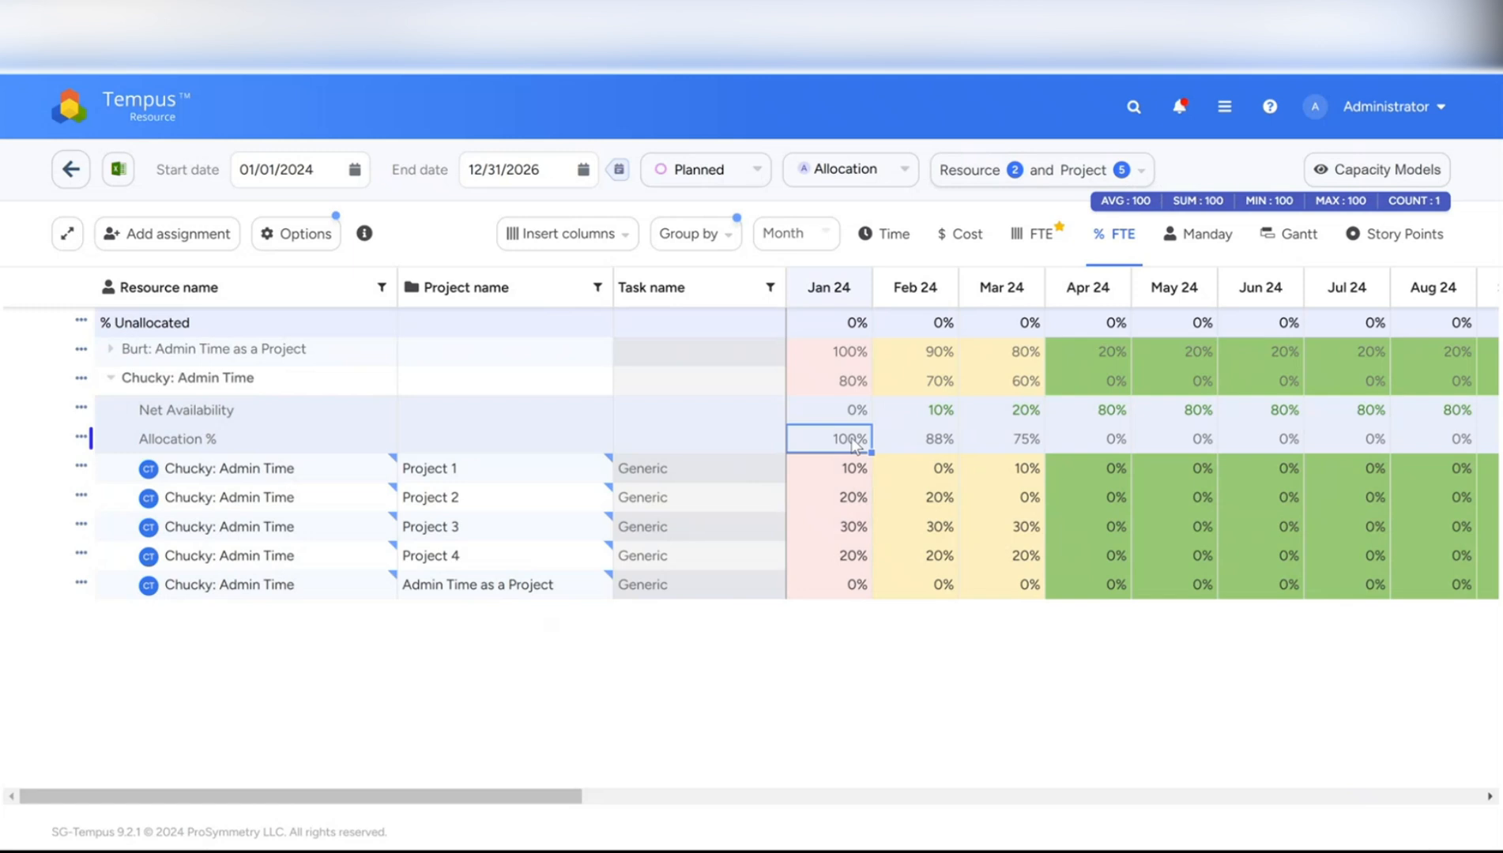
left_click(853, 416)
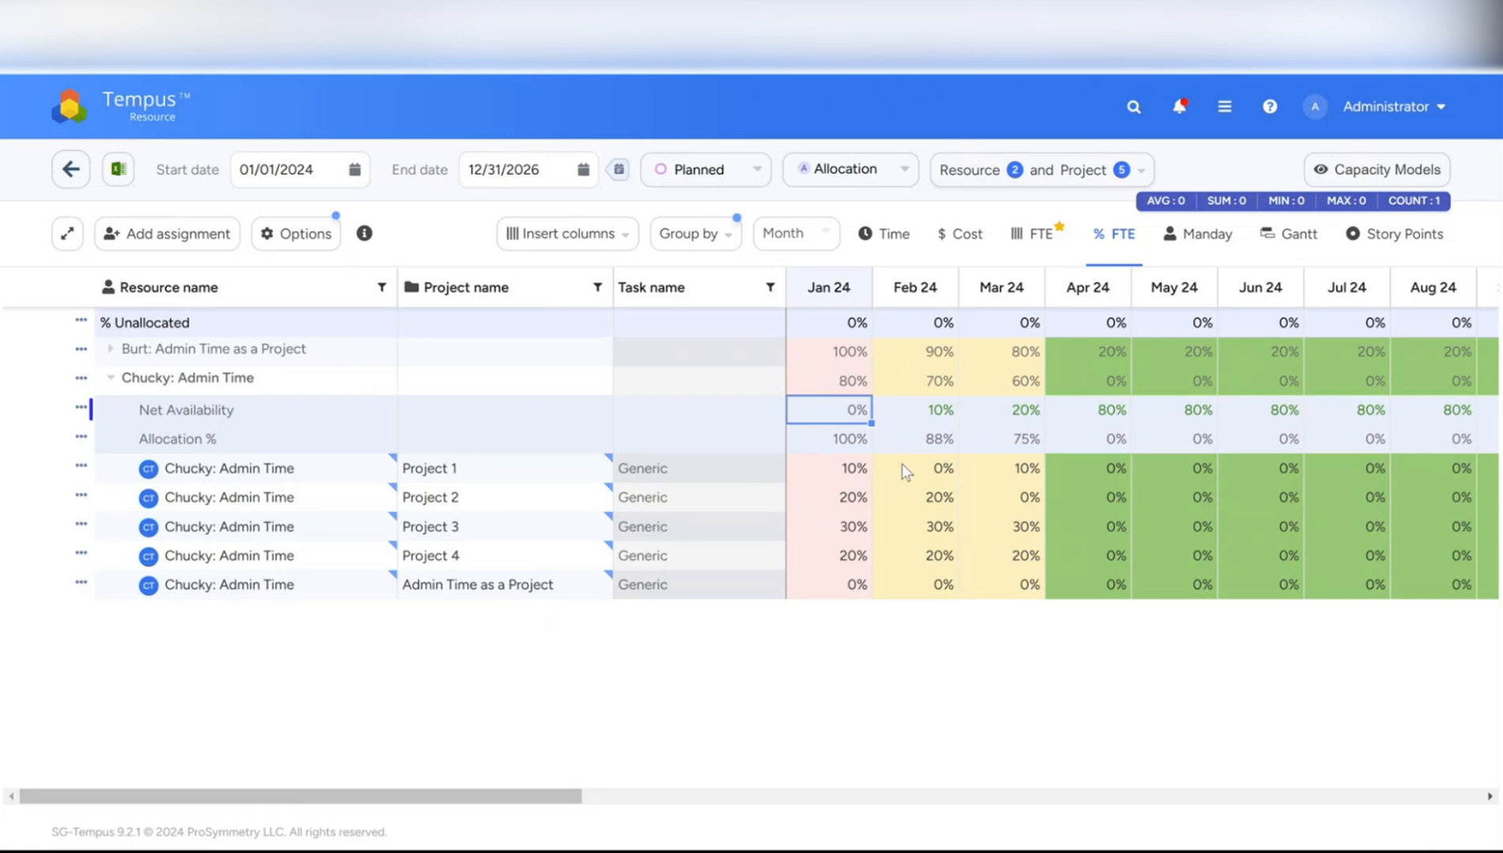
Step: Sum the "Admin Time" resource's February and March 2024 project allocations and compare them with its allocation percentages and February net availability
left_click_drag(910, 464, 911, 579)
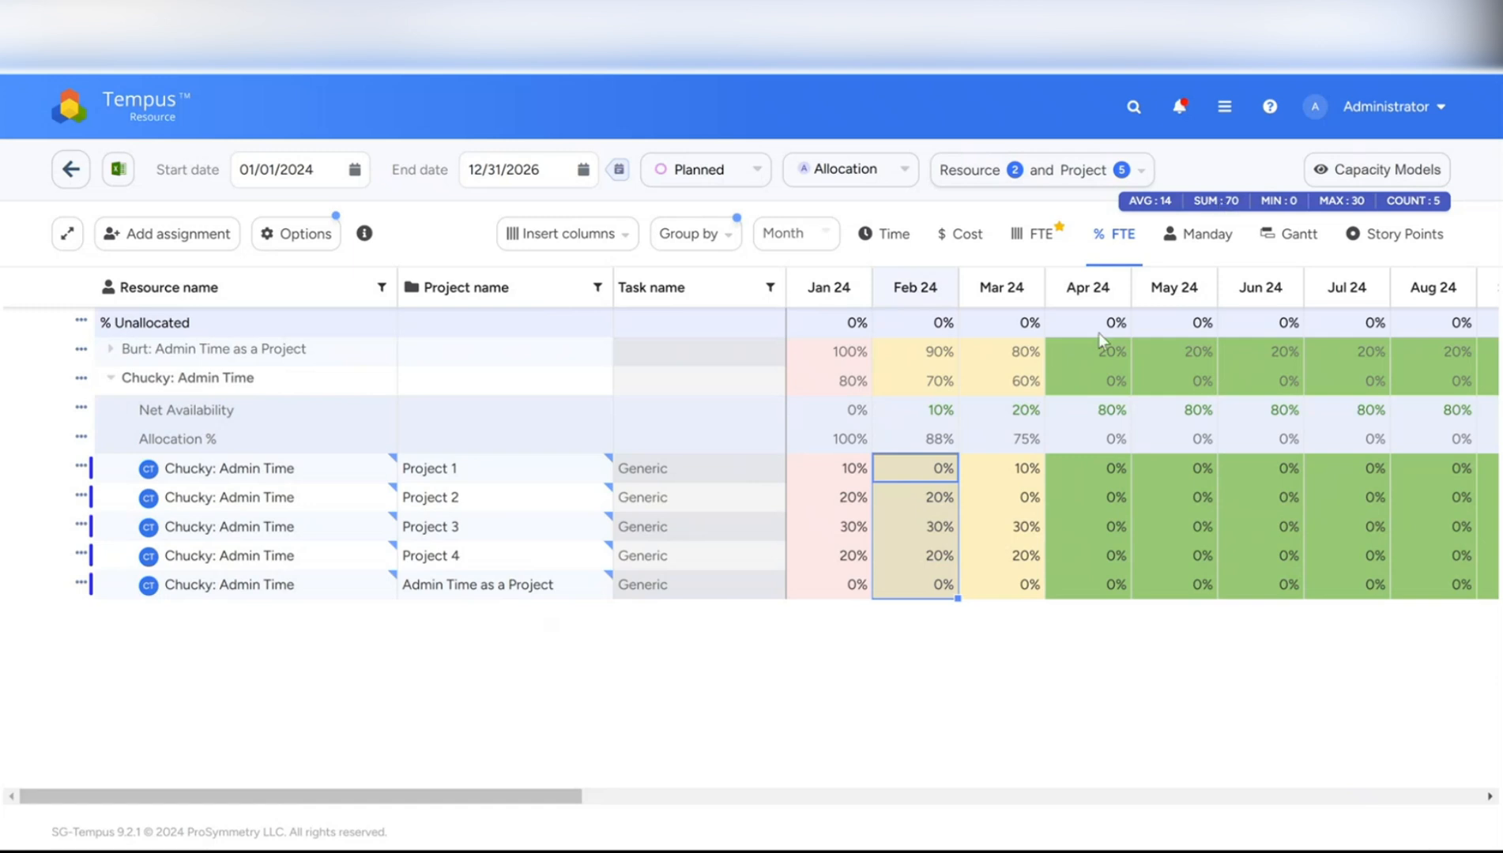
left_click(940, 444)
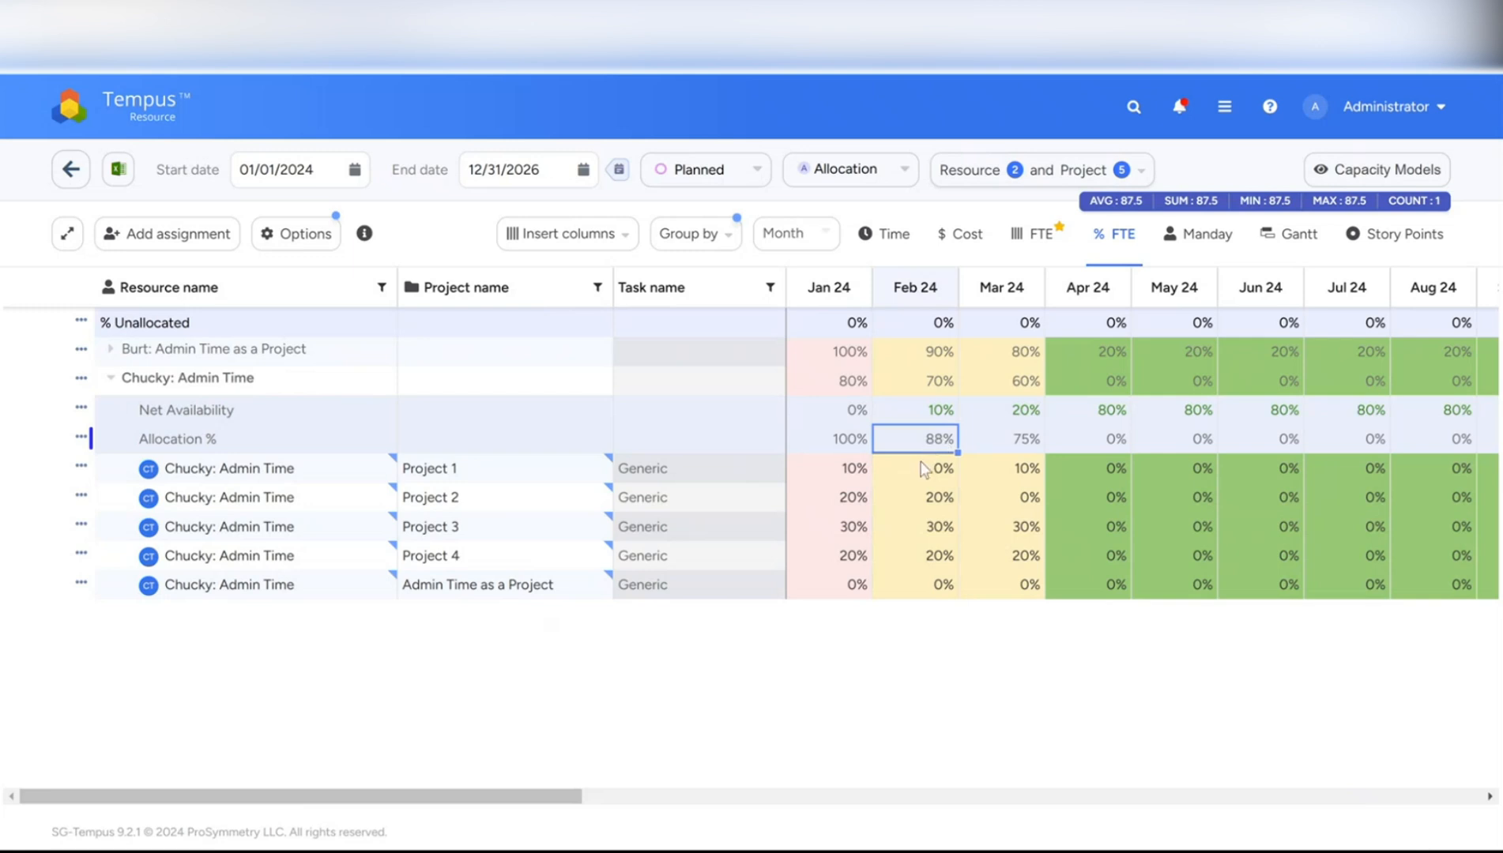
left_click(926, 414)
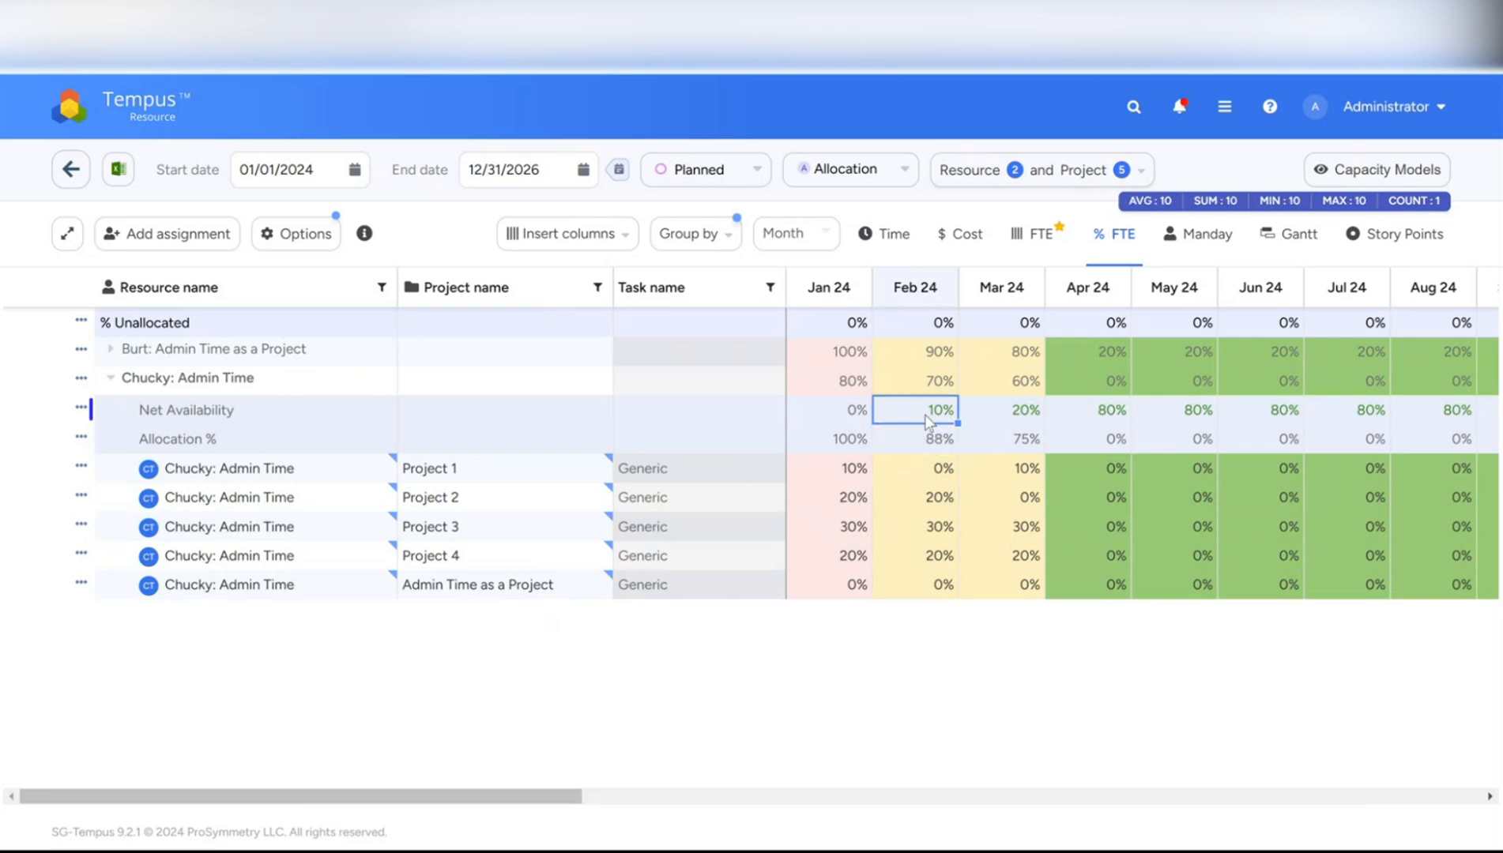
left_click(912, 463)
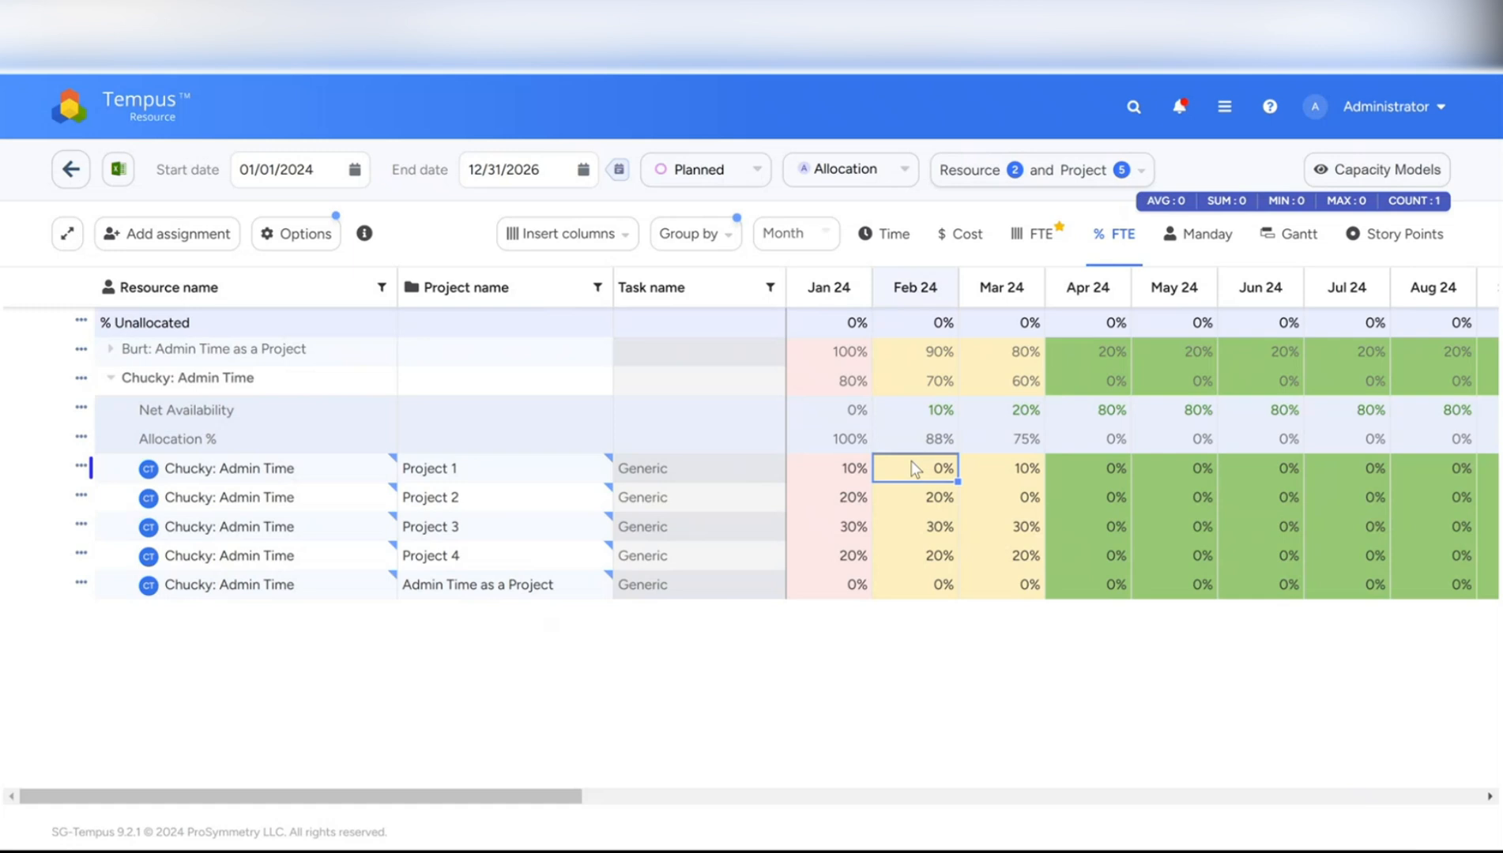
left_click_drag(911, 459, 911, 580)
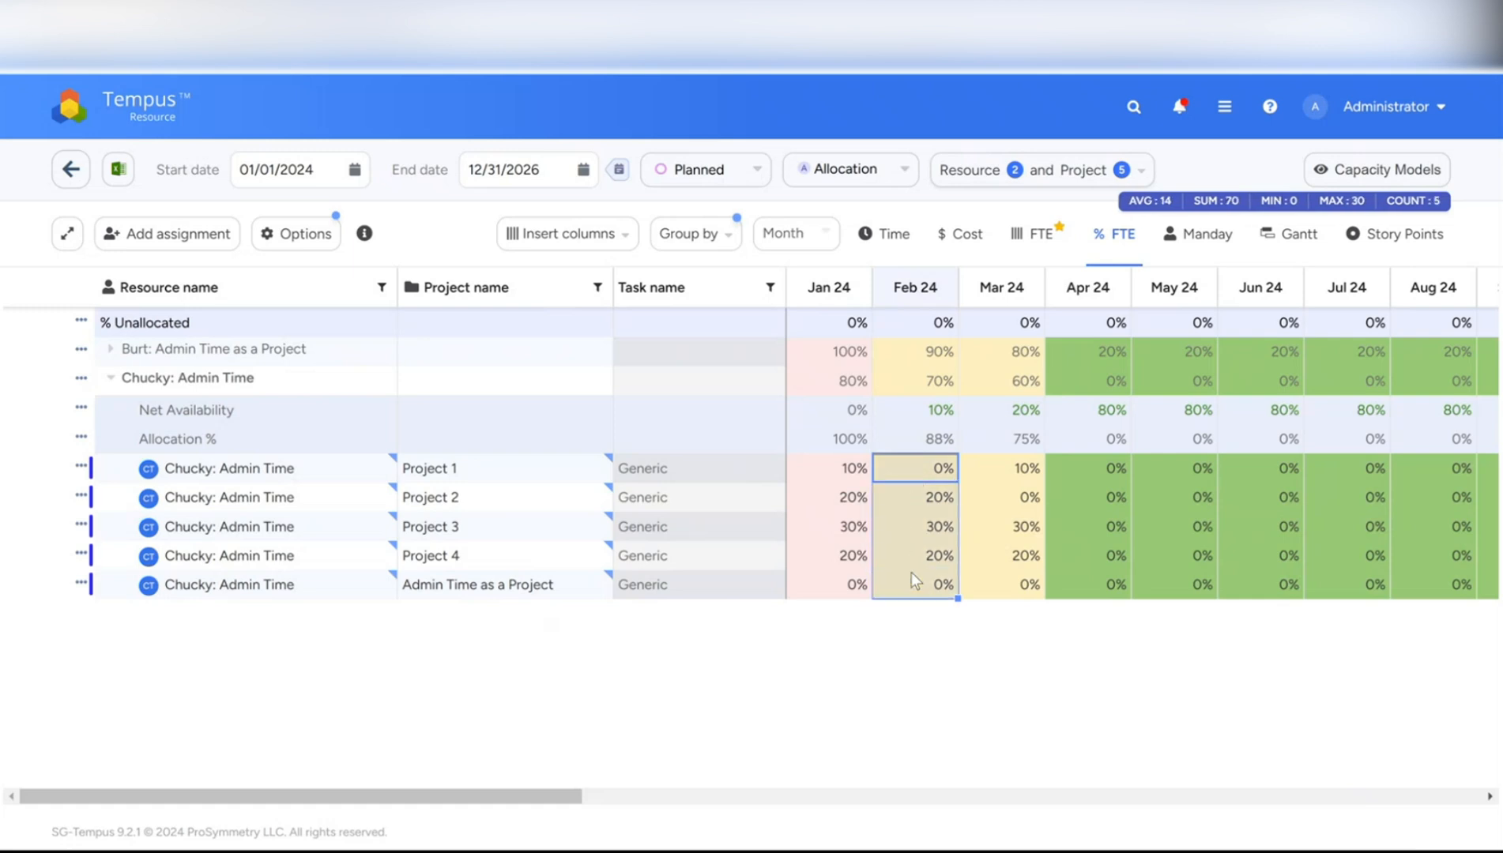
left_click(930, 442)
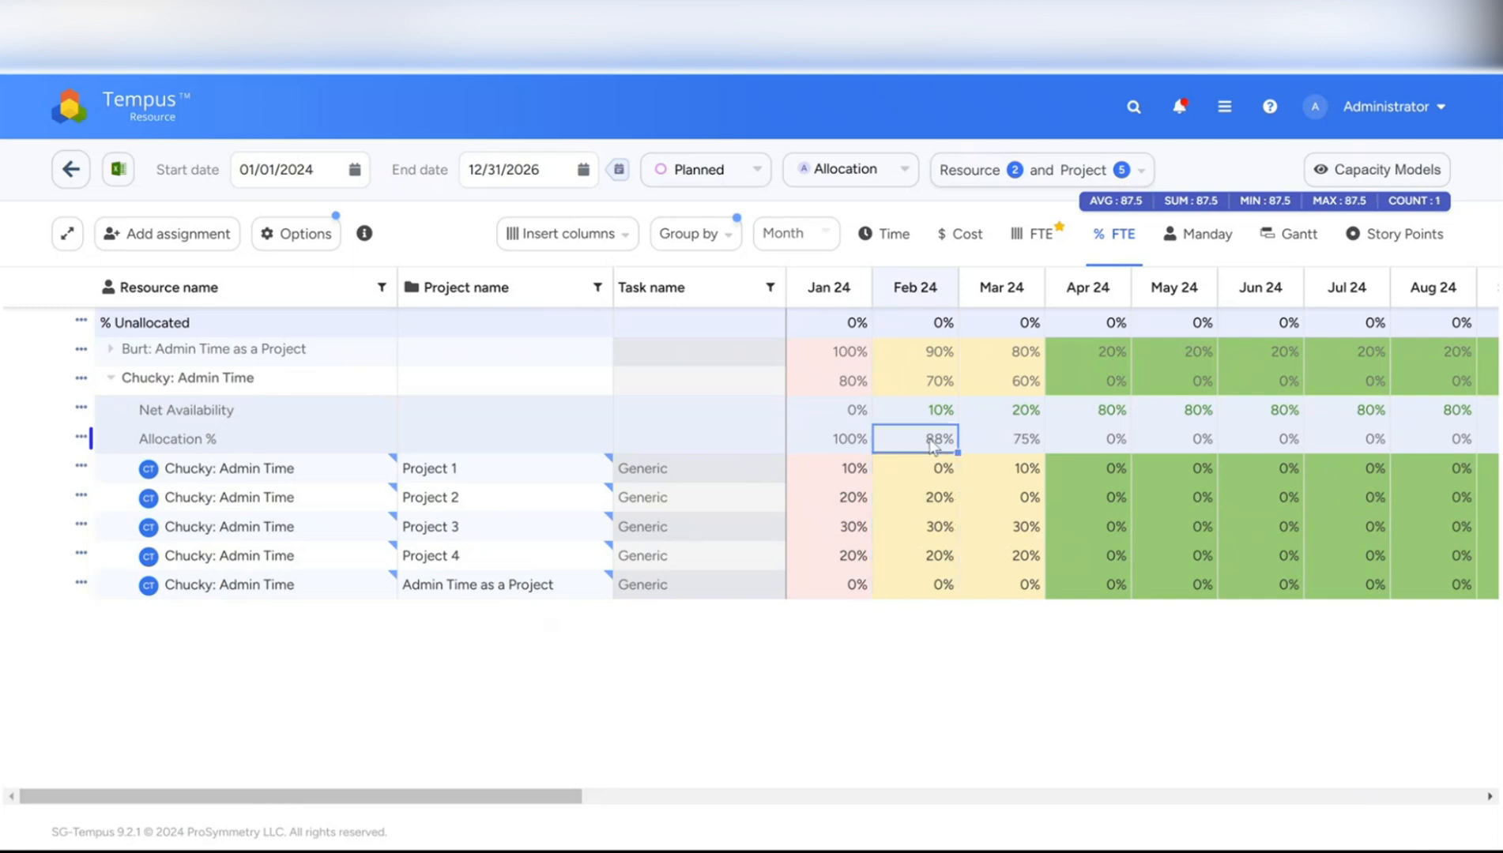
left_click_drag(1007, 468, 995, 574)
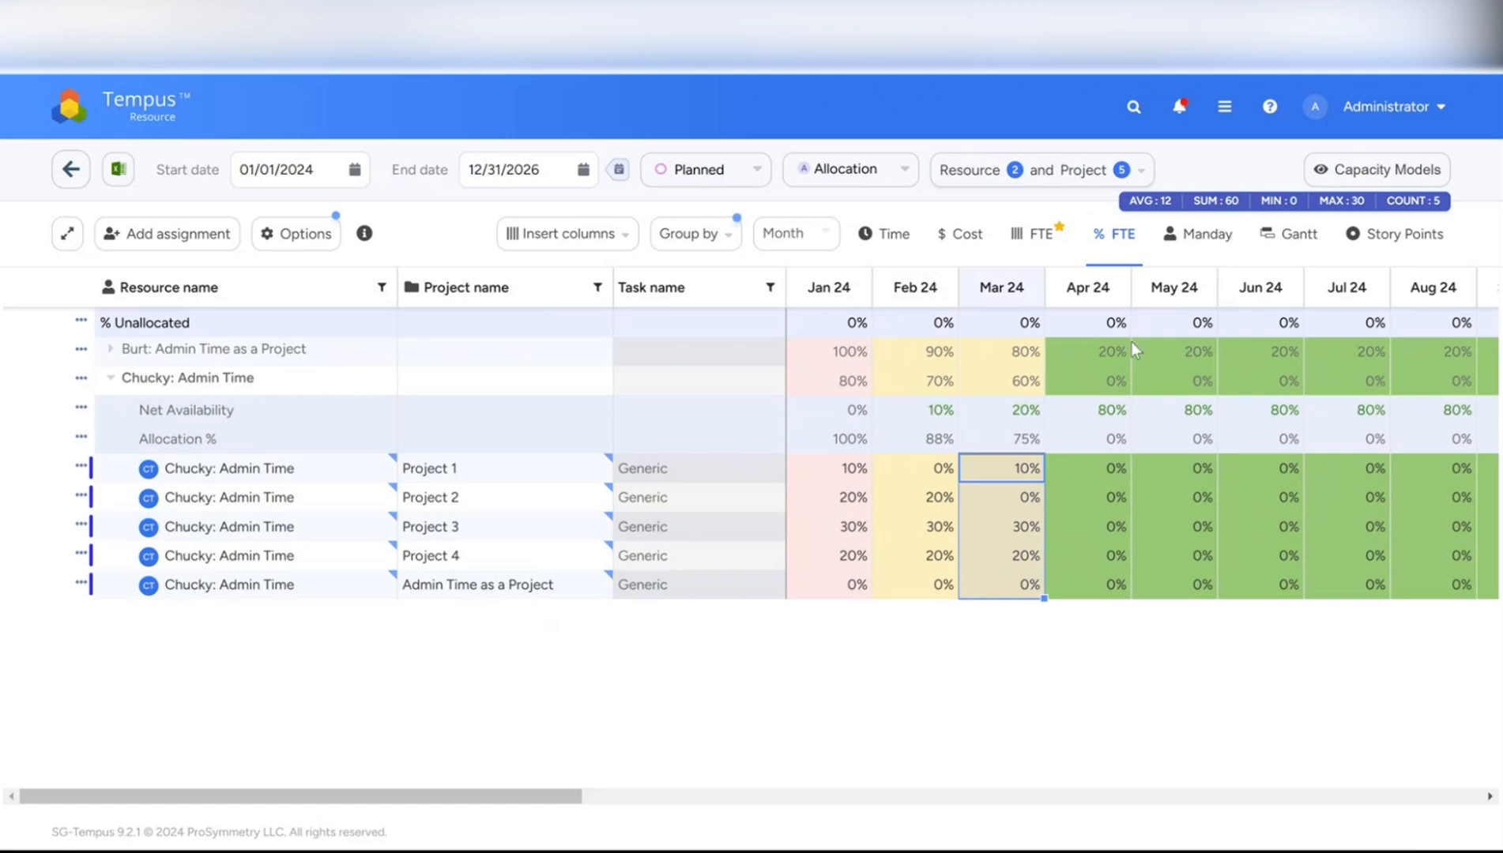
left_click(1010, 441)
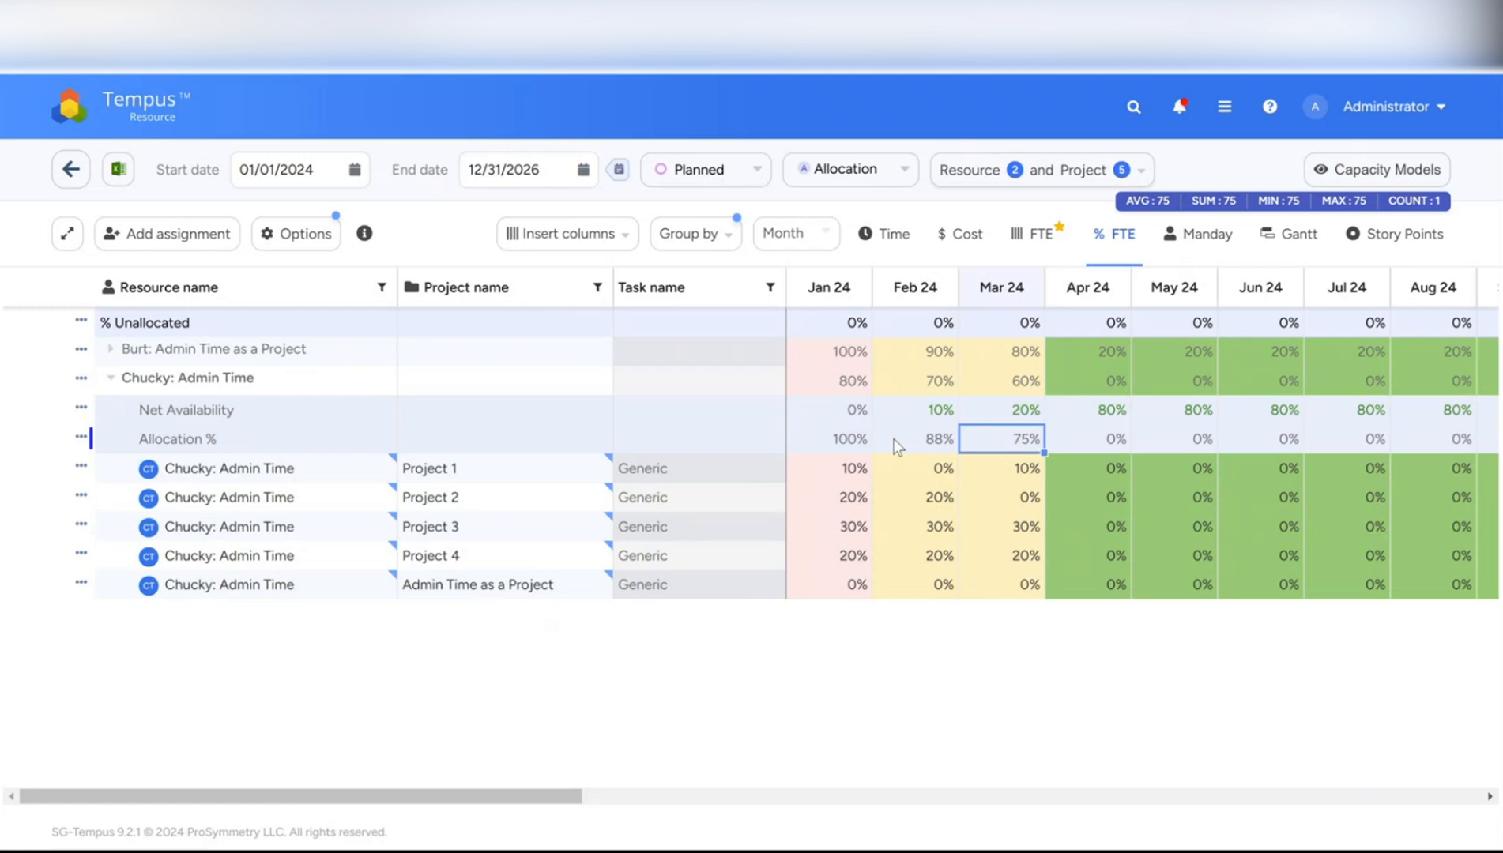
left_click_drag(917, 466, 923, 545)
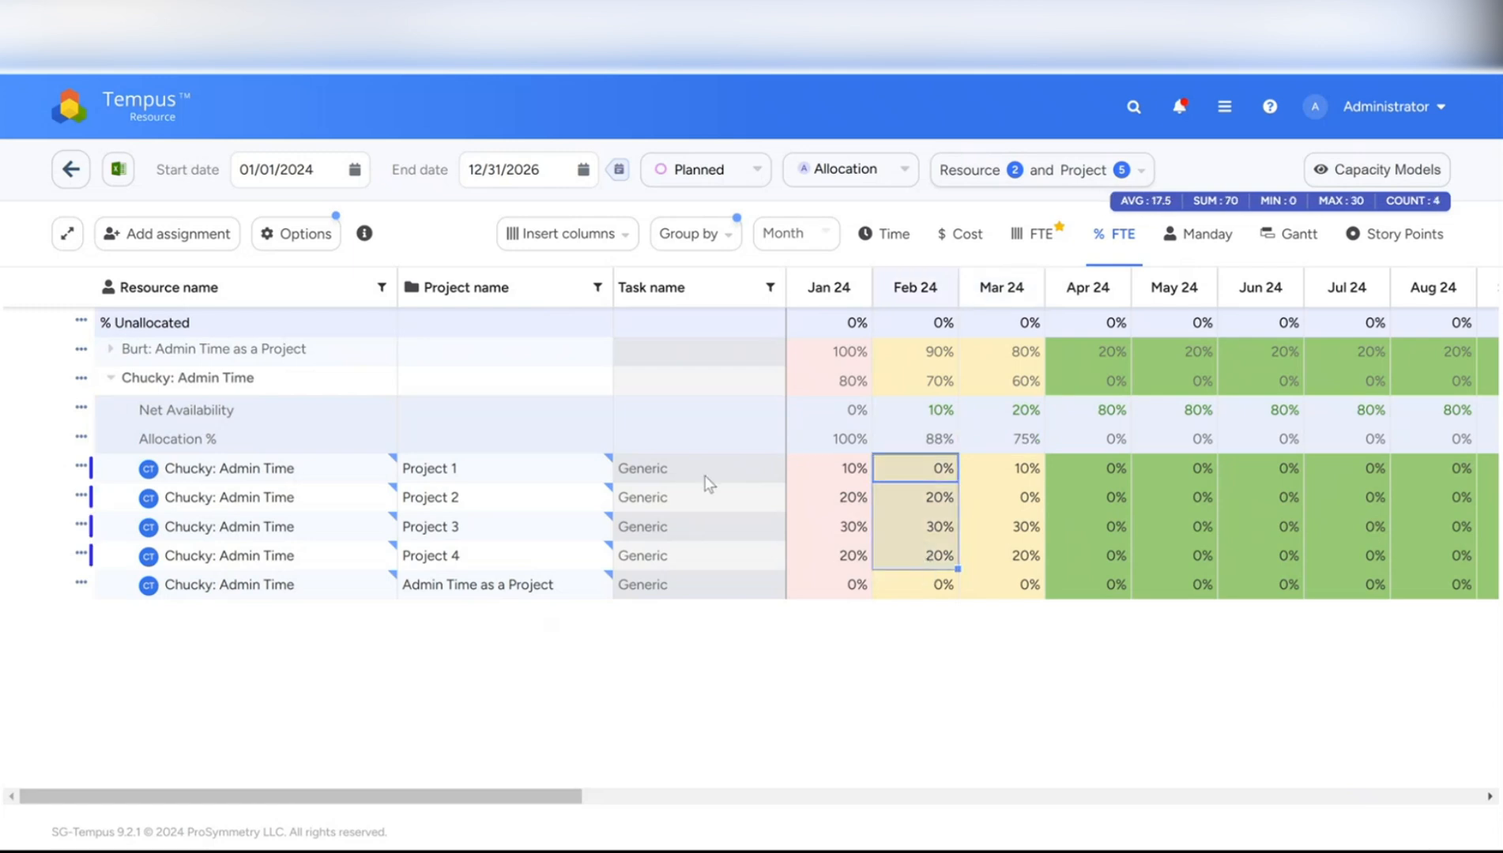
Step: Expand the resource labelled "Admin Time as a Project" and compare its January 2024 project allocations with those of the "Admin Time" resource
left_click(110, 351)
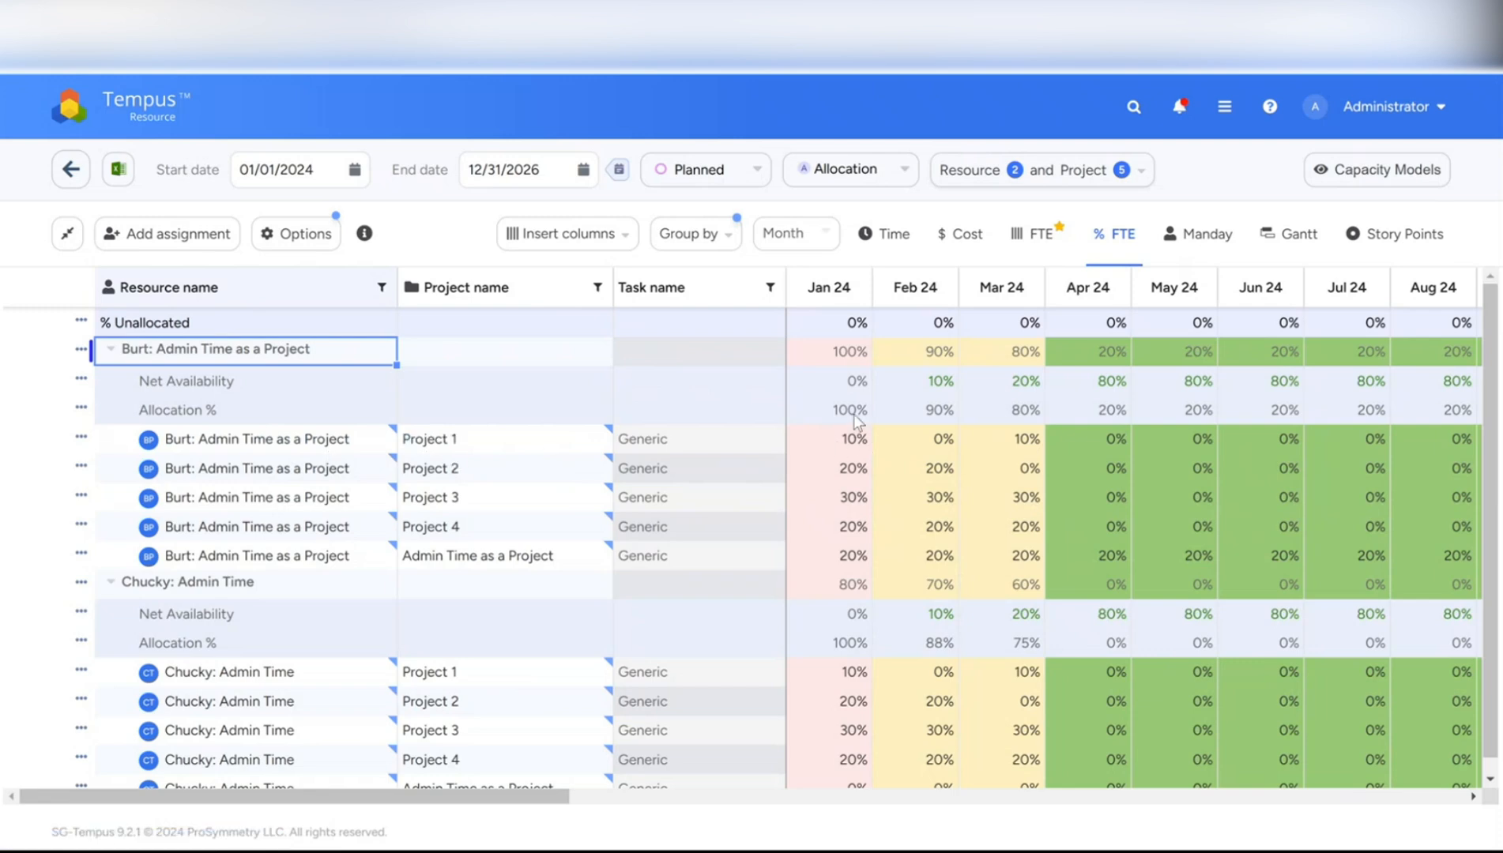
left_click_drag(850, 447, 825, 553)
scroll(826, 553, "down", 1)
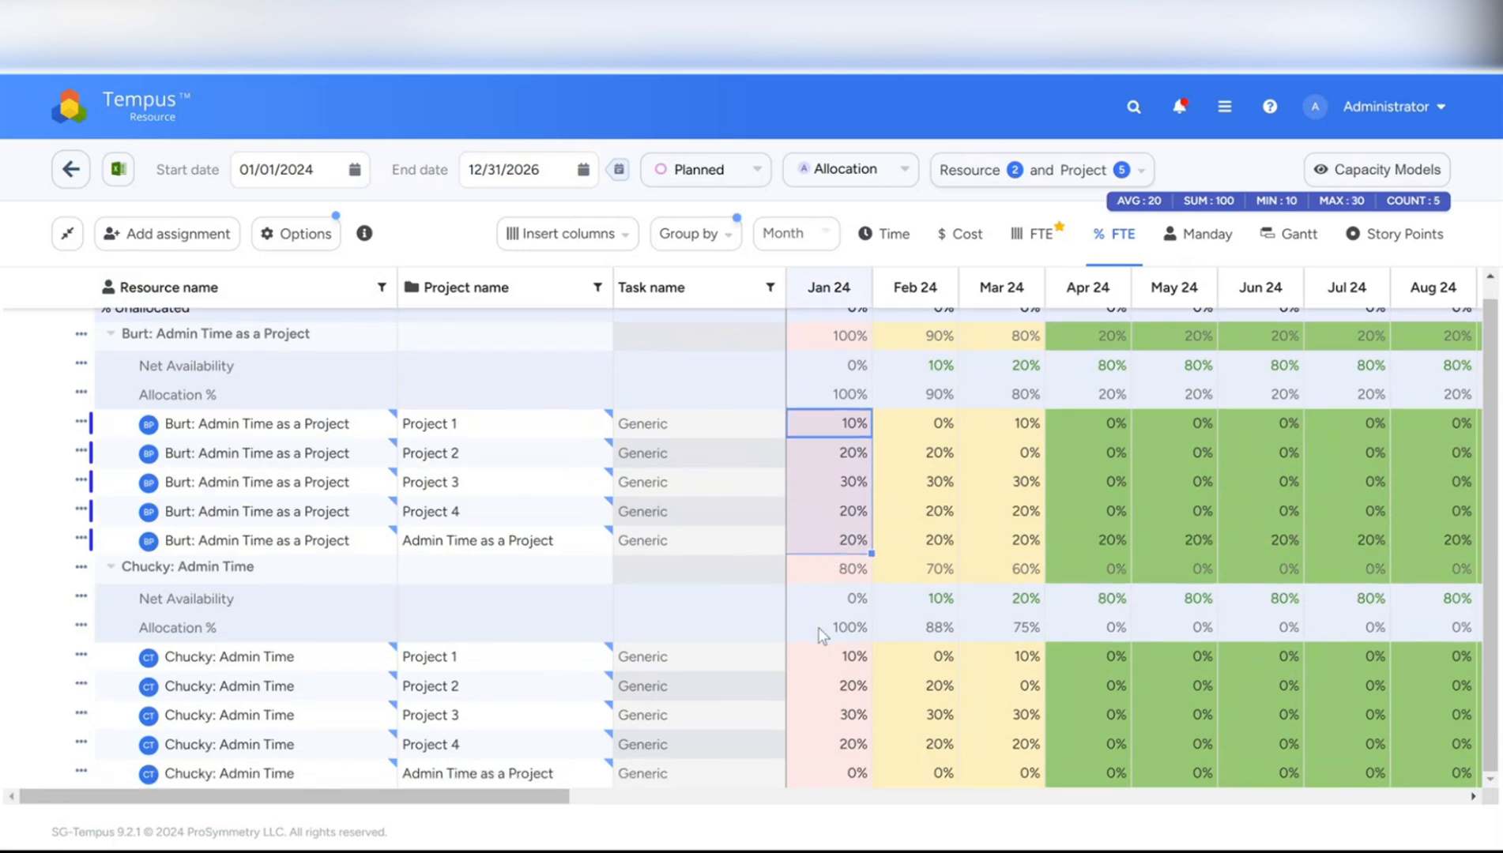
left_click_drag(842, 664, 839, 750)
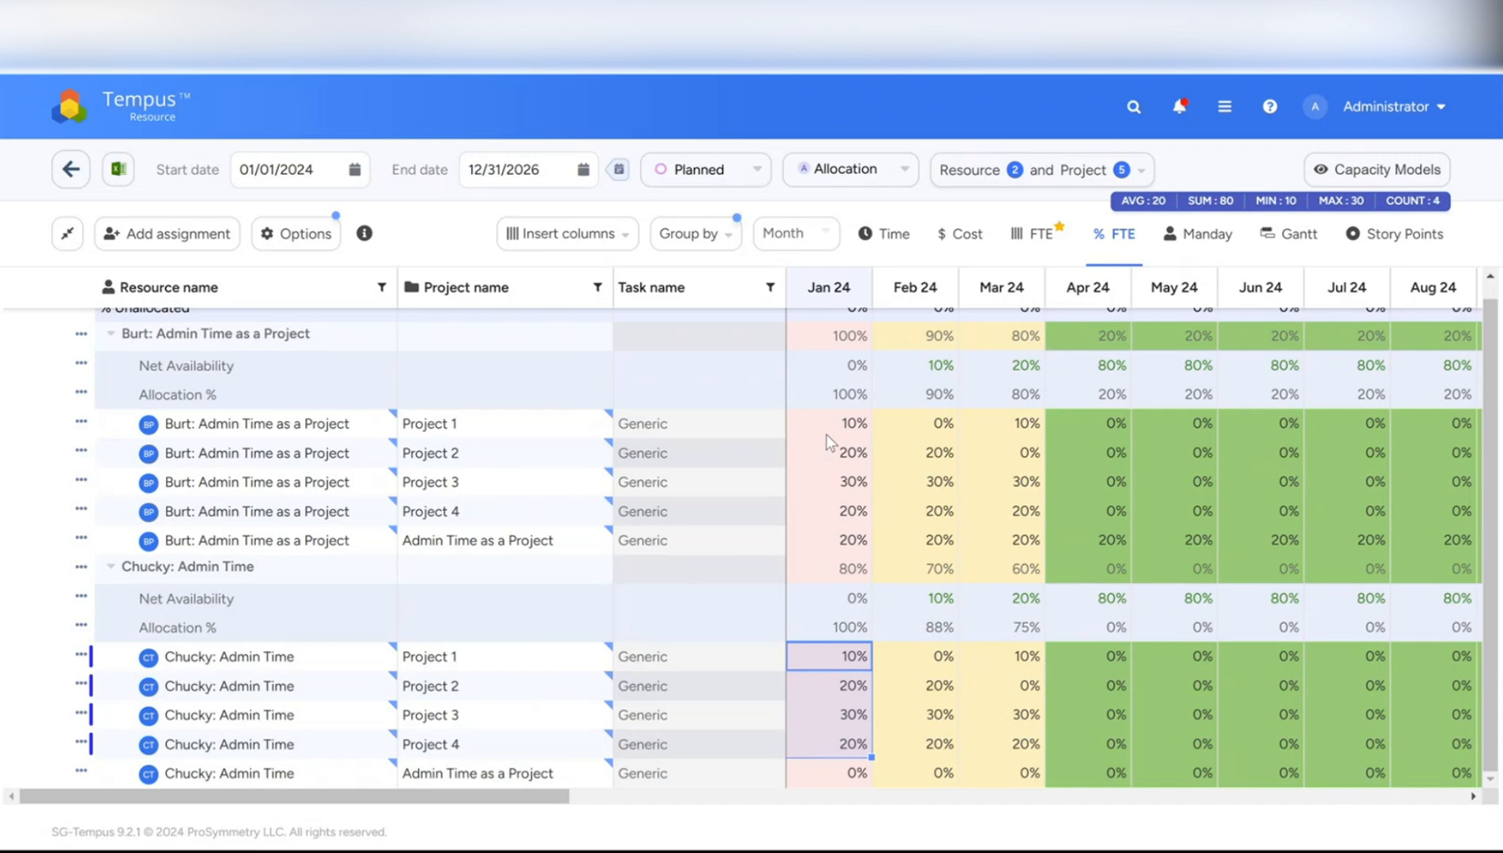
left_click_drag(830, 424, 836, 542)
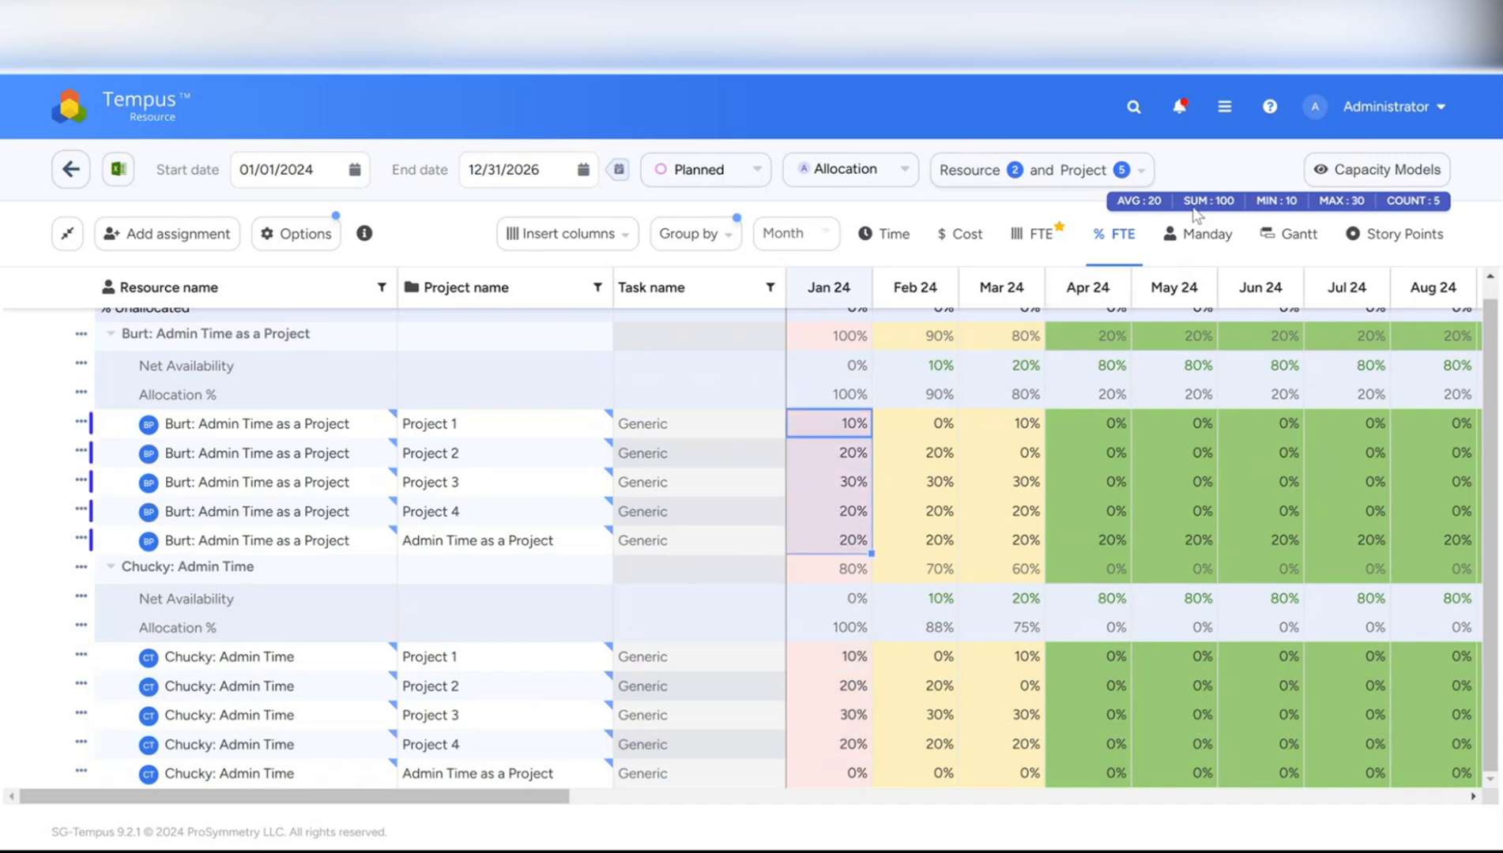
left_click(827, 395)
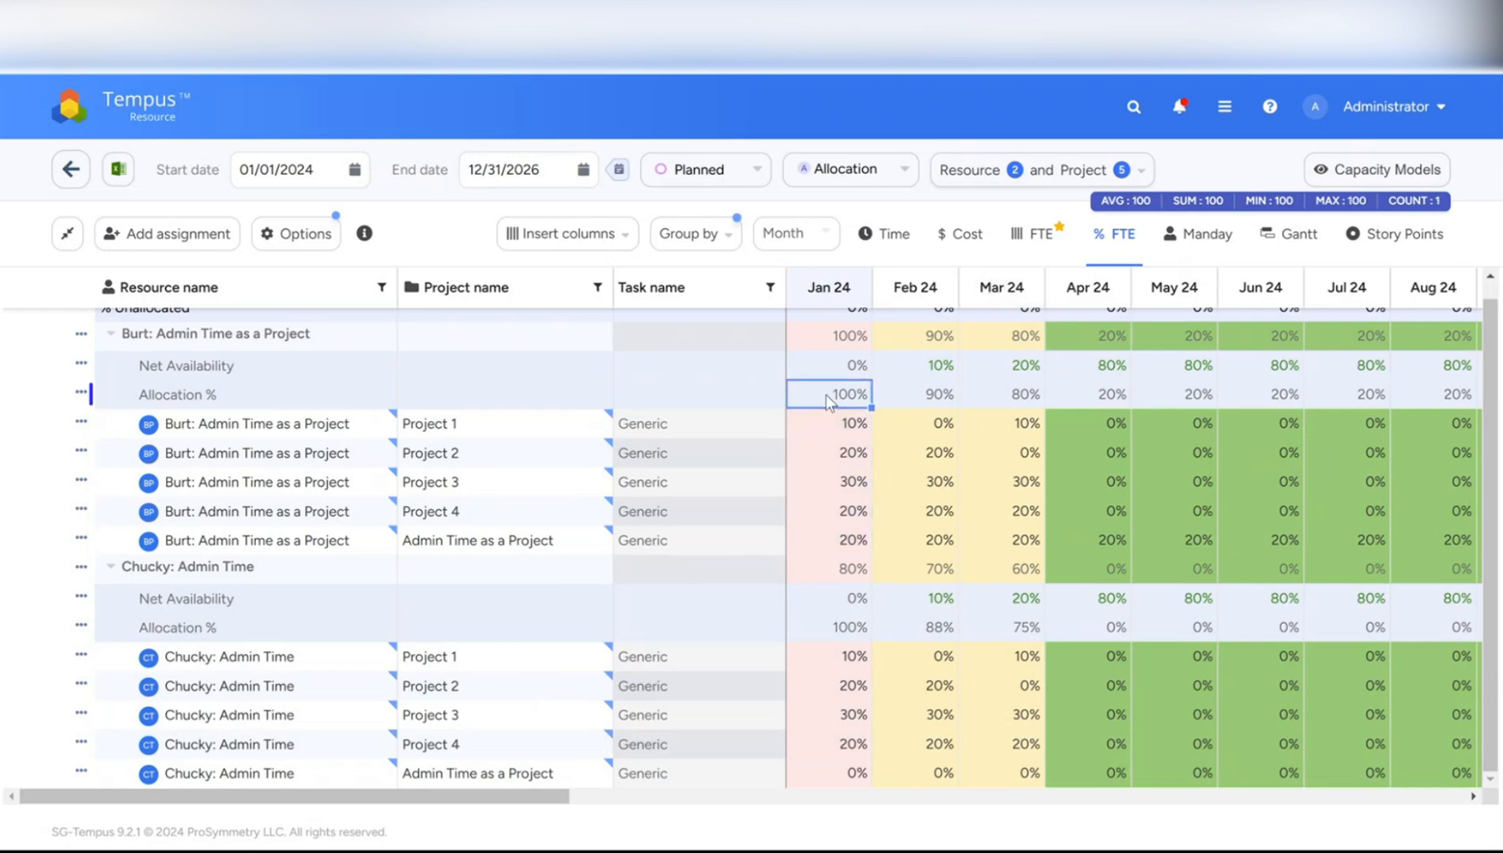
Step: Compare the "Admin Time as a Project" resource's February and March 2024 allocations with its allocation percentages and March net availability
left_click_drag(919, 426, 919, 563)
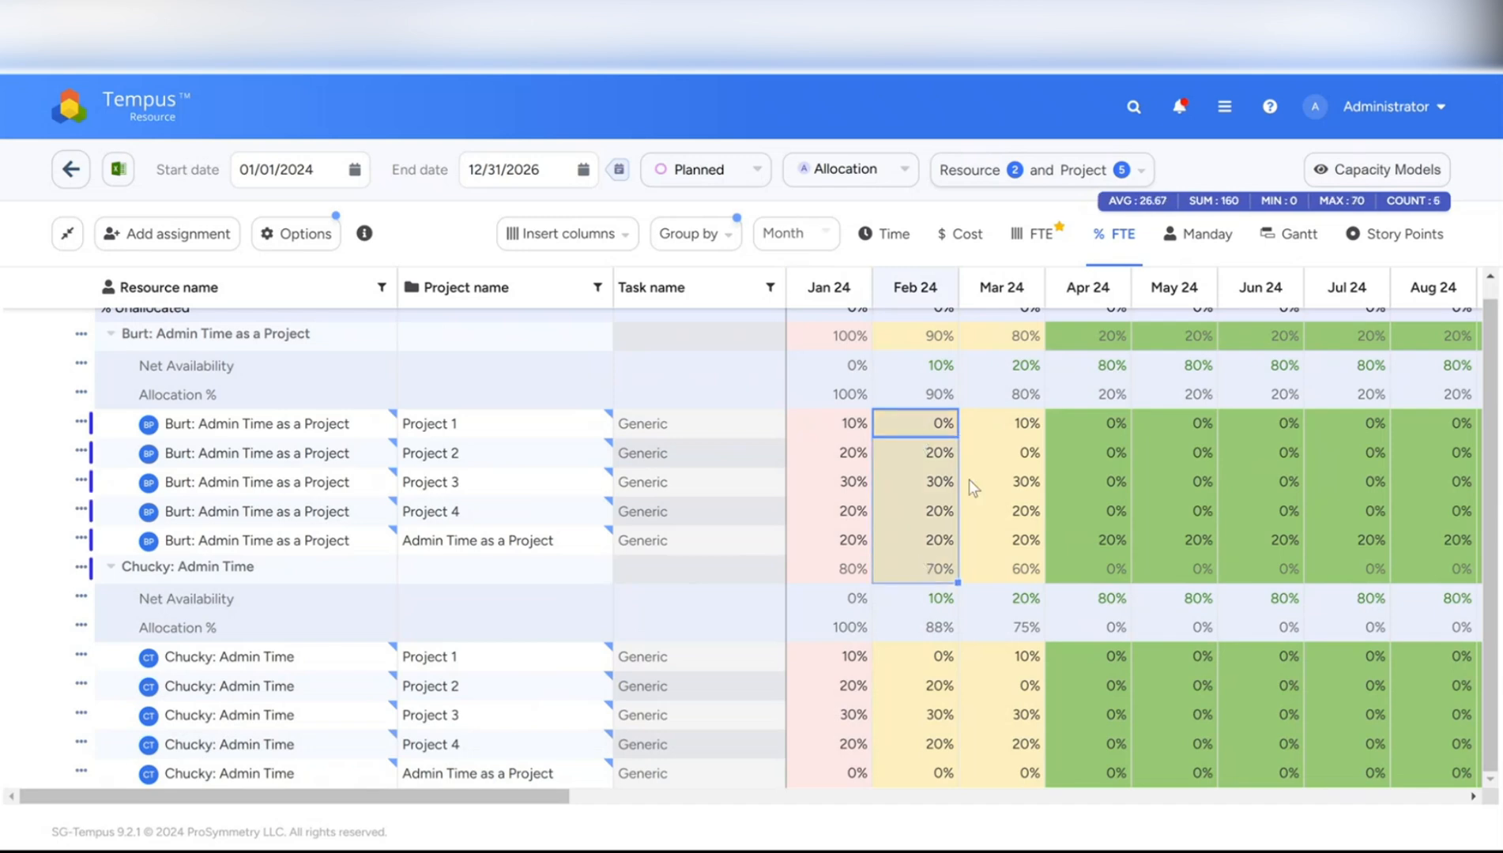
left_click_drag(952, 431, 935, 538)
left_click(924, 400)
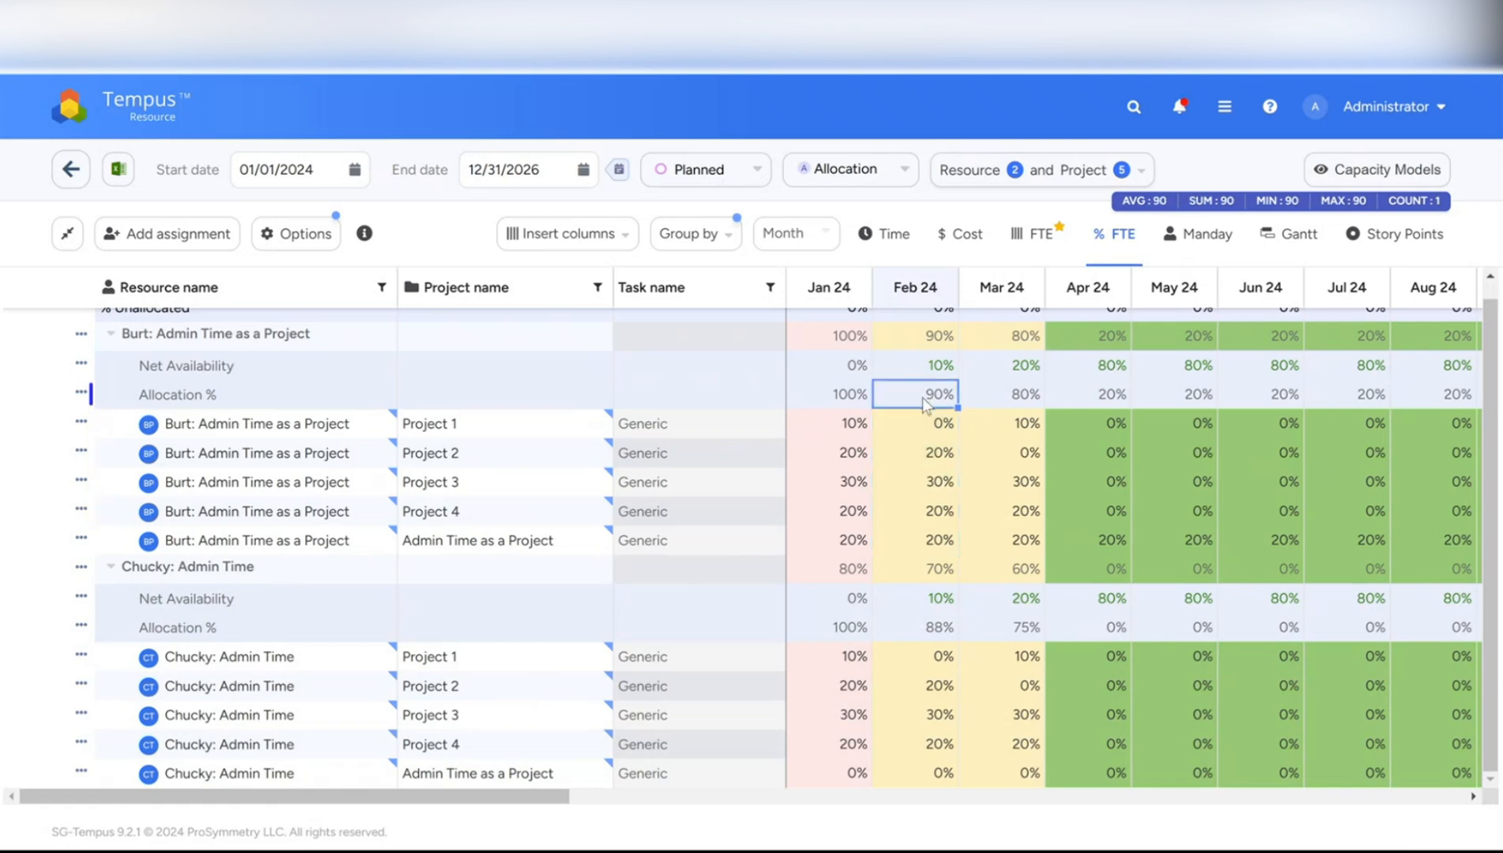
left_click_drag(992, 420, 997, 527)
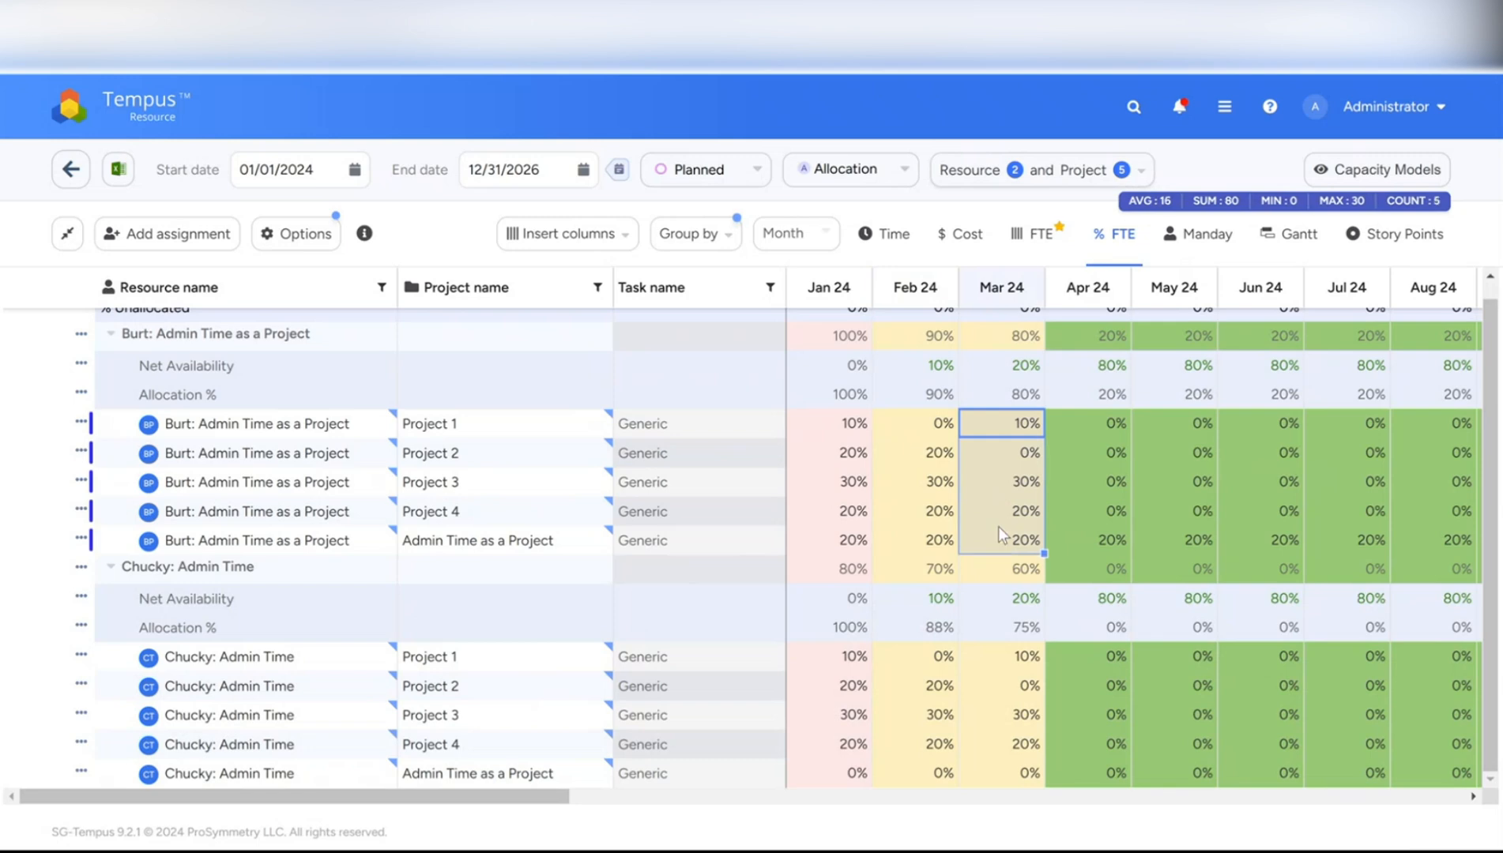
left_click(1015, 399)
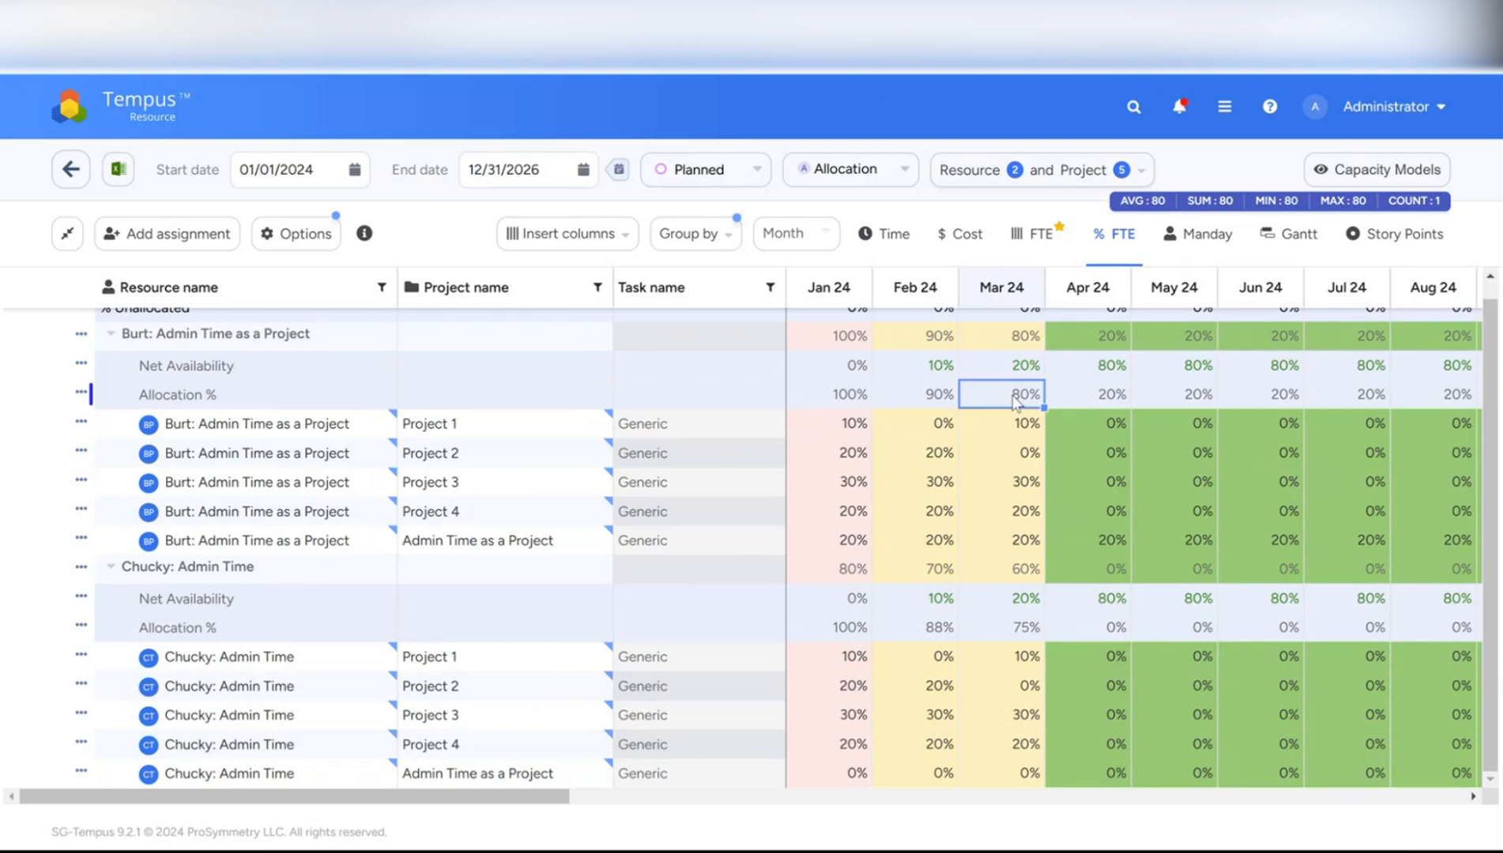
left_click(1016, 371)
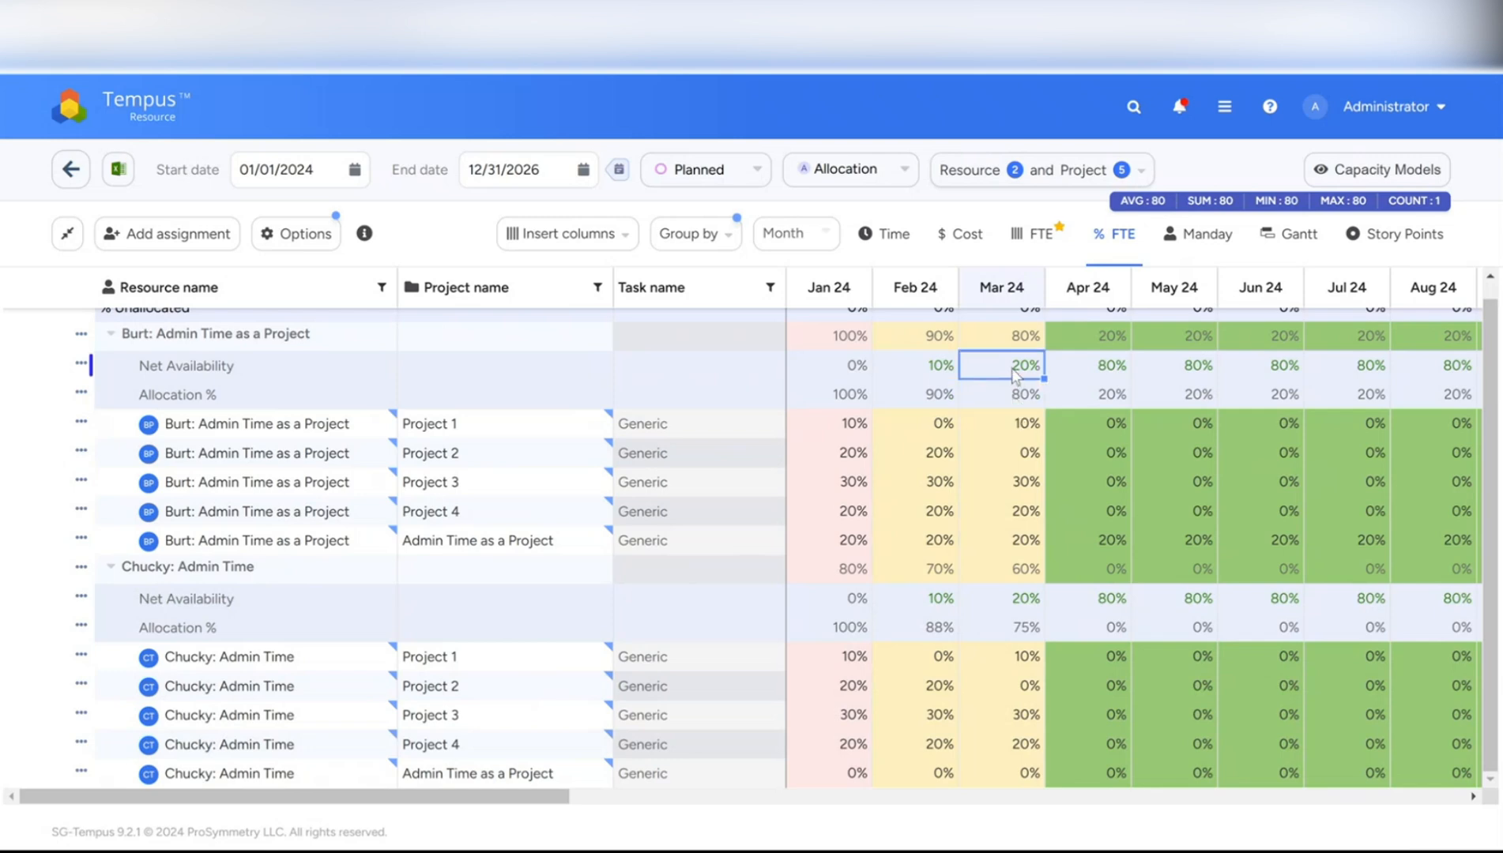